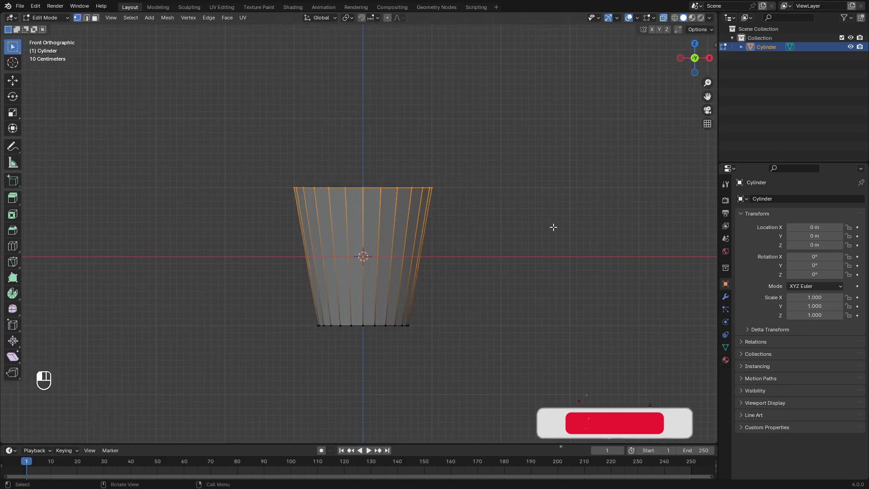
# - Raise the cylinder's top ring and scale its bottom ring down to 0.927
pyautogui.click(559, 192)
pyautogui.moveTo(253, 296); pyautogui.dragTo(634, 393)
pyautogui.press('s')
pyautogui.click(549, 393)
# - Add a horizontal loop cut in the lower part of the cup and scale it slightly outward
pyautogui.hotkey('ctrl', 'r')
pyautogui.click(401, 298)
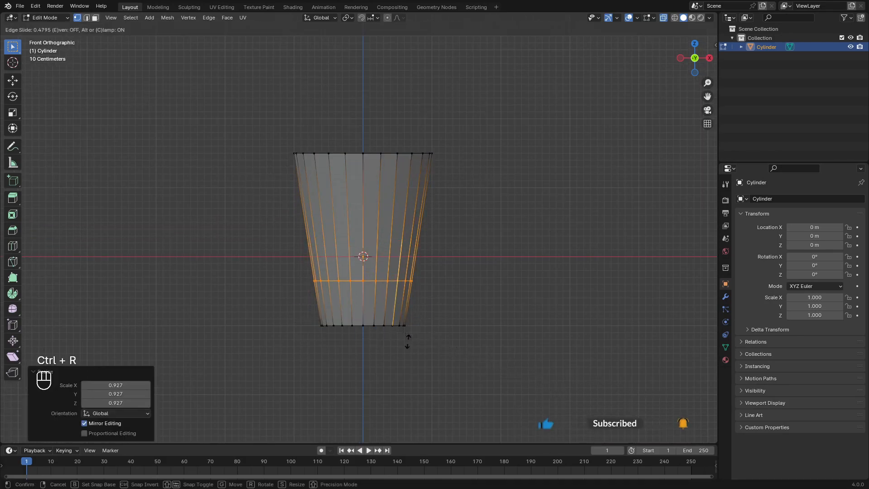
pyautogui.click(408, 341)
pyautogui.press('s')
pyautogui.click(429, 353)
# - Scale the cup's bottom ring down to 0.955
pyautogui.moveTo(274, 304); pyautogui.dragTo(523, 345)
pyautogui.press('s')
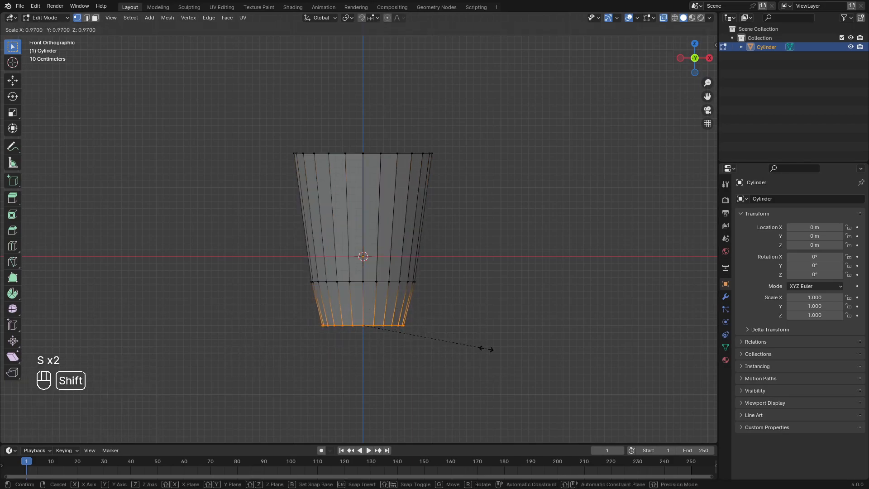
pyautogui.click(455, 349)
# - Inset the cup's bottom face by 0.07543 m and extrude it about 0.1 m into the cup along its normals
pyautogui.moveTo(455, 349); pyautogui.dragTo(518, 311, button='middle')
pyautogui.press('i')
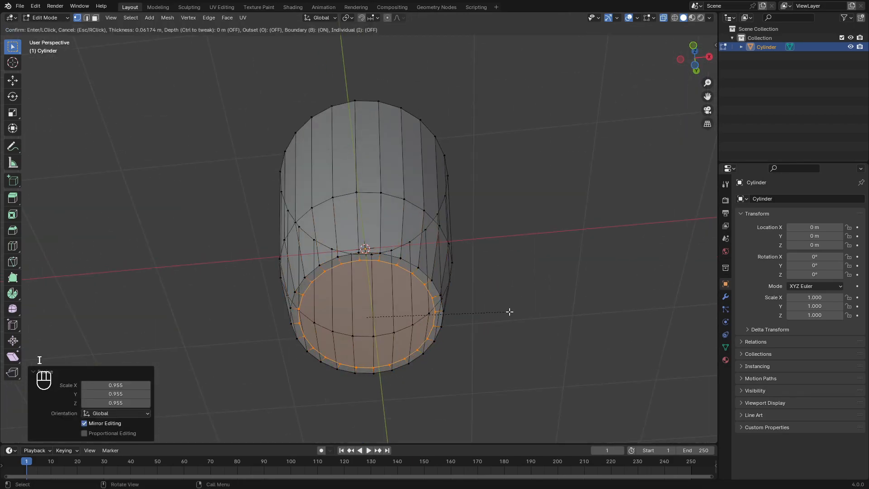
pyautogui.click(508, 312)
pyautogui.hotkey('alt', 'e')
pyautogui.click(508, 311)
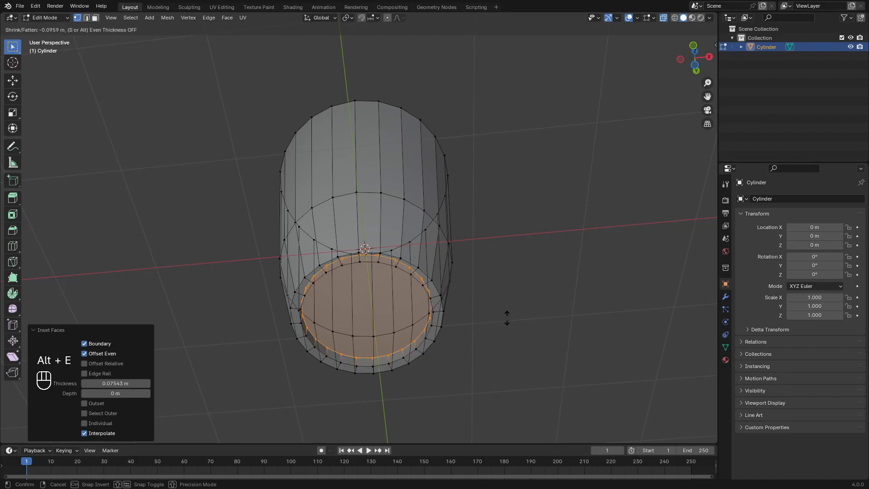
pyautogui.click(507, 316)
# - Scale the recessed bottom face to 0.894 and lower it slightly along Z, ending in Object Mode
pyautogui.press('s')
pyautogui.click(521, 316)
pyautogui.press('g')
pyautogui.press('z')
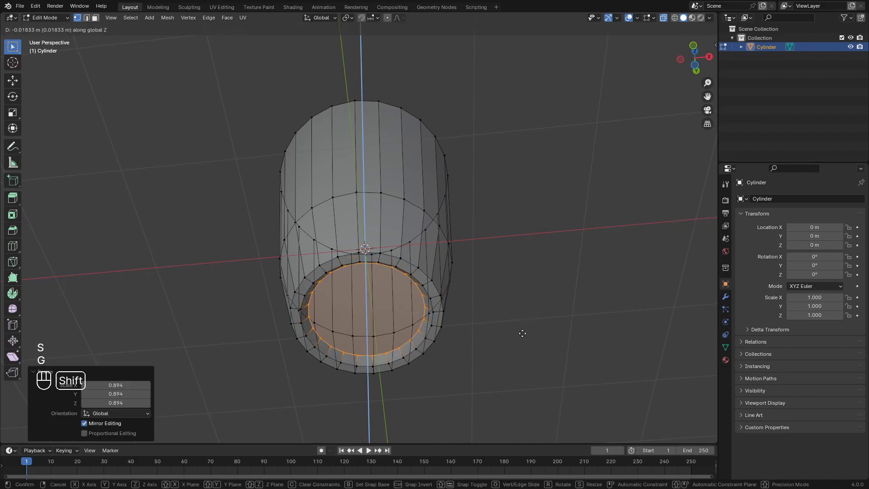
pyautogui.click(523, 339)
pyautogui.press('Tab')
pyautogui.moveTo(524, 353); pyautogui.dragTo(497, 340, button='middle')
pyautogui.press('KP_1')
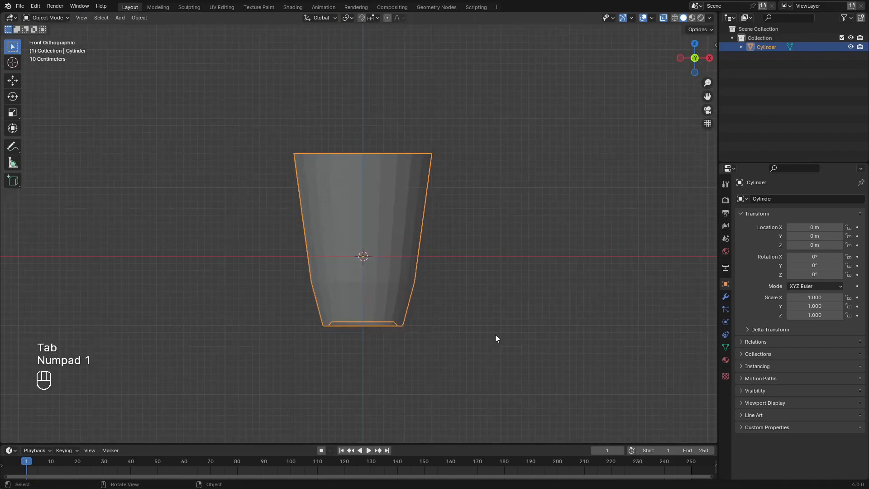
# - Delete the cylinder's top face to open the cup
pyautogui.press('Tab')
pyautogui.moveTo(401, 157); pyautogui.dragTo(406, 183, button='middle')
pyautogui.moveTo(256, 87); pyautogui.dragTo(477, 207)
pyautogui.press('x')
pyautogui.click(483, 210)
pyautogui.press('Tab')
# - Add a Solidify modifier followed by a Bevel modifier to the cup
pyautogui.moveTo(403, 214); pyautogui.dragTo(412, 204, button='middle')
pyautogui.click(725, 297)
pyautogui.click(796, 200)
pyautogui.write('s')
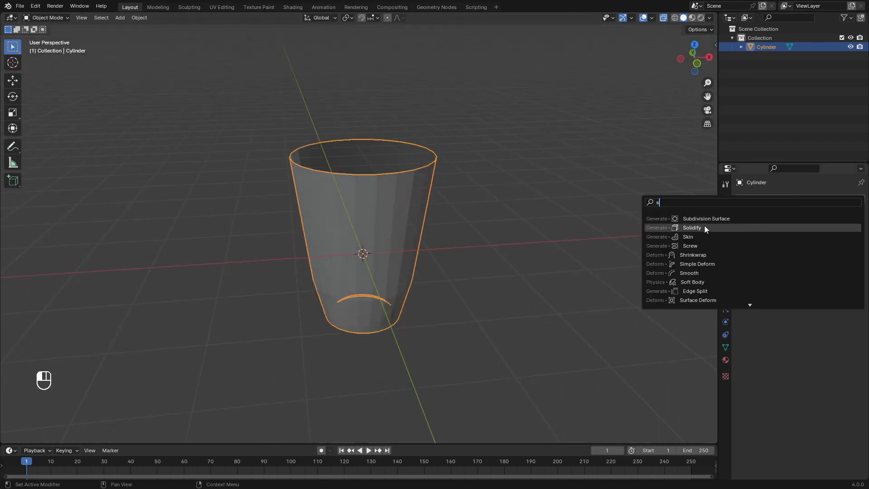
pyautogui.click(706, 227)
pyautogui.click(815, 199)
pyautogui.click(814, 198)
pyautogui.write('b')
pyautogui.press('Return')
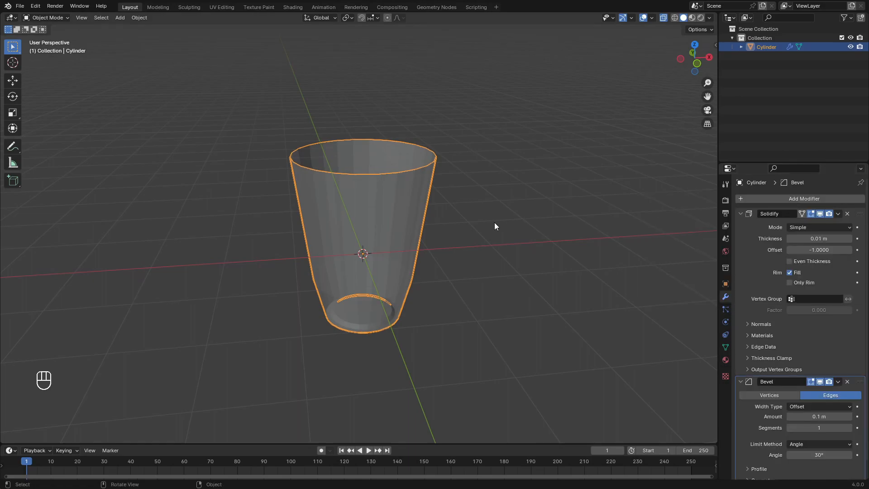
# - Set the Solidify thickness to 0.062 m and the Bevel amount to 0.009 m, with X-ray off
pyautogui.scroll(1, 390, 232)
pyautogui.hotkey('alt', 'z')
pyautogui.scroll(2, 391, 231)
pyautogui.scroll(-2, 392, 232)
pyautogui.moveTo(387, 233)
pyautogui.mouseDown(button='middle')
pyautogui.moveTo(400, 267)
pyautogui.moveTo(375, 229)
pyautogui.mouseUp(button='middle')
pyautogui.keyDown('shift'); pyautogui.moveTo(811, 240); pyautogui.dragTo(836, 239); pyautogui.keyUp('shift')
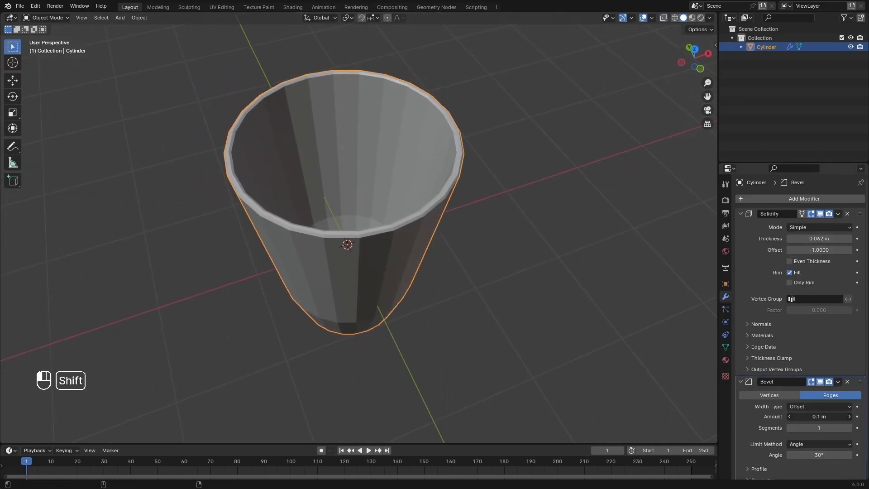
pyautogui.keyDown('shift'); pyautogui.moveTo(820, 416); pyautogui.dragTo(802, 417); pyautogui.keyUp('shift')
# - Add a Subdivision Surface modifier to the cup
pyautogui.moveTo(473, 281); pyautogui.dragTo(453, 209, button='middle')
pyautogui.click(814, 202)
pyautogui.click(697, 227)
pyautogui.press('KP_1')
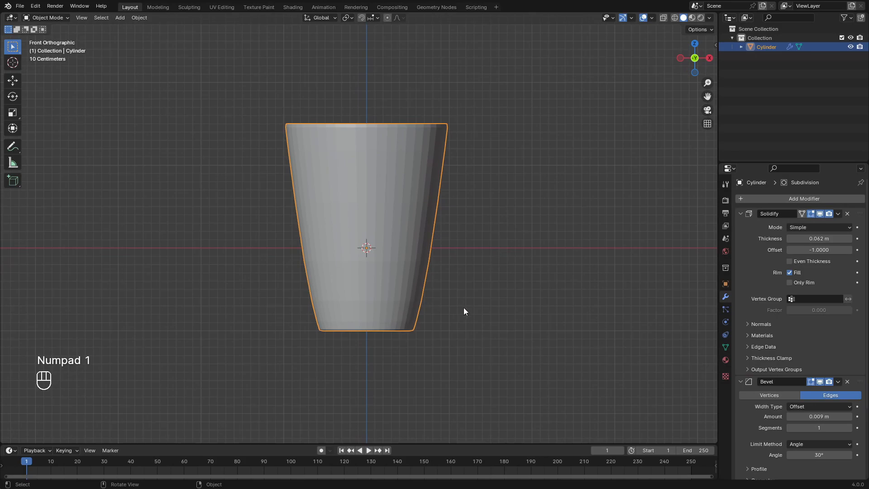
# - Cut an edge loop just below the cup's rim, slid upward with a factor of about -0.906
pyautogui.press('Tab')
pyautogui.moveTo(495, 227); pyautogui.dragTo(500, 216, button='middle')
pyautogui.press('Tab')
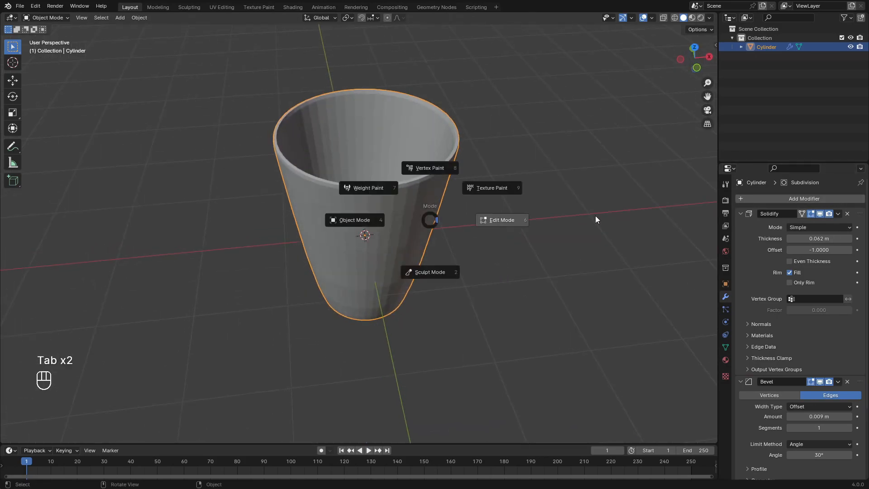
pyautogui.hotkey('ctrl', 'r')
pyautogui.moveTo(403, 202); pyautogui.dragTo(397, 142)
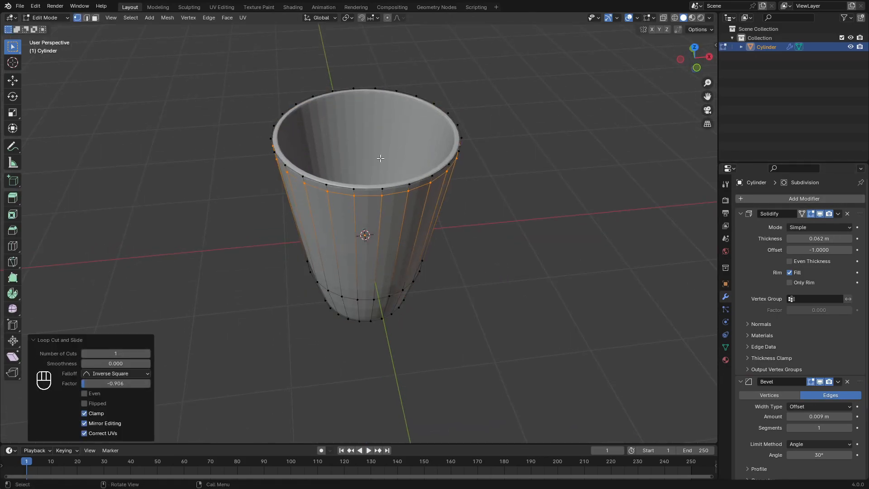
# - Expand the selection to the narrow band at the rim and extrude its faces outward along their normals
pyautogui.press('KP_1')
pyautogui.press('ctrl+KP_Add')
pyautogui.press('ctrl+KP_Subtract')
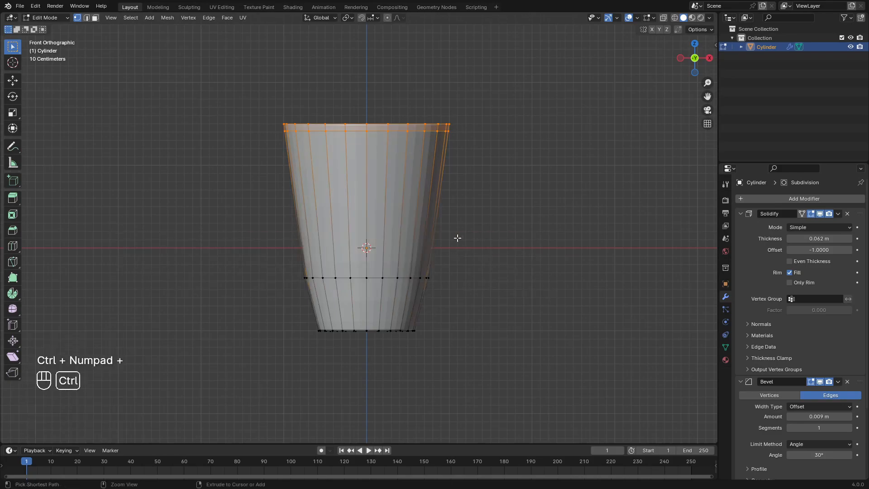
pyautogui.hotkey('alt', 'e')
pyautogui.click(553, 209)
pyautogui.click(527, 173)
# - Resize the extruded rim lip by scaling its selected geometry
pyautogui.moveTo(514, 175); pyautogui.dragTo(493, 222, button='middle')
pyautogui.press('s')
pyautogui.click(596, 243)
pyautogui.press('z')
pyautogui.press('s')
pyautogui.click(494, 208)
# - Select an upper edge loop of the rim lip and scale it slightly inward
pyautogui.keyDown('alt'); pyautogui.click(435, 175); pyautogui.keyUp('alt')
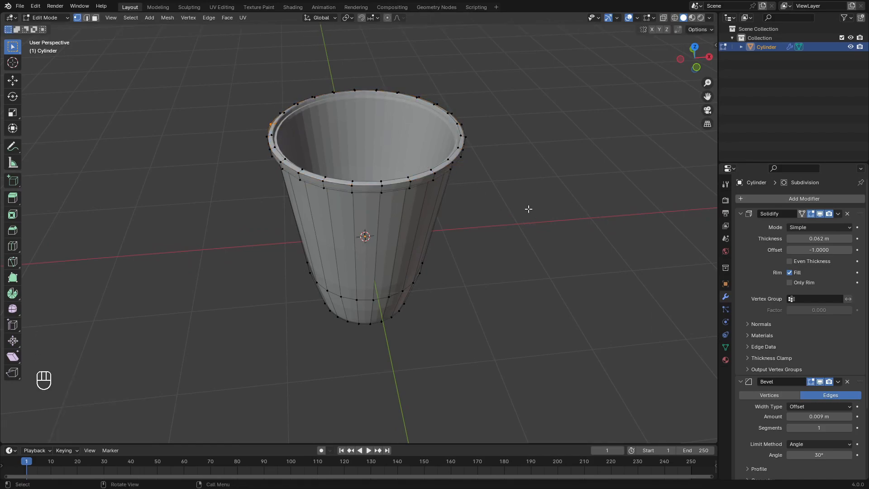
pyautogui.press('s')
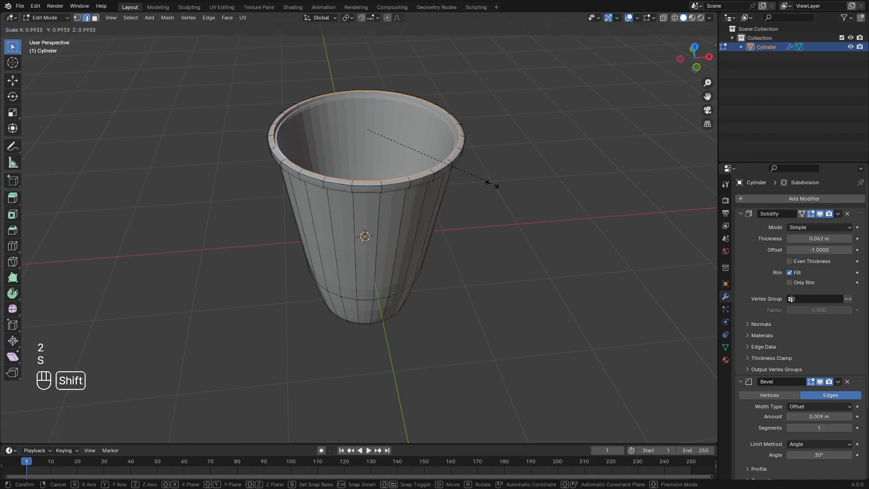
pyautogui.click(436, 177)
# - Add a centred loop cut around the top of the rim lip and raise it slightly along Z
pyautogui.moveTo(451, 182); pyautogui.dragTo(437, 141, button='middle')
pyautogui.click(436, 142)
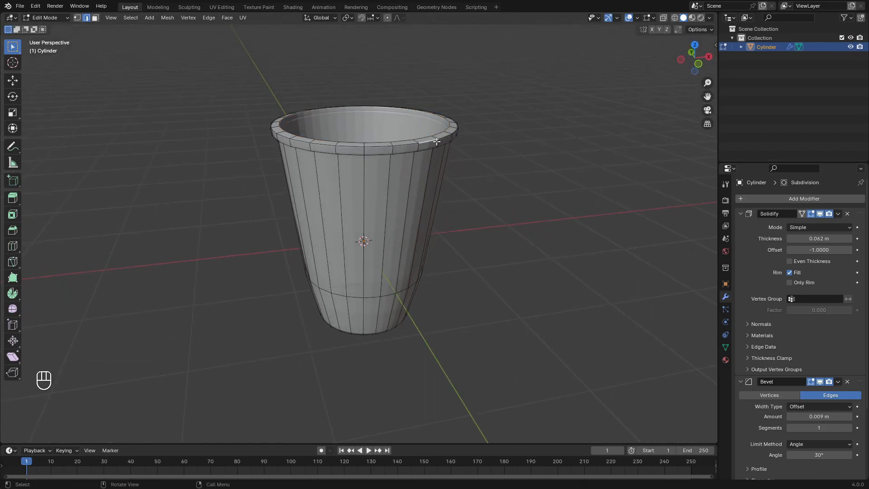
pyautogui.click(454, 125)
pyautogui.press('g')
pyautogui.press('z')
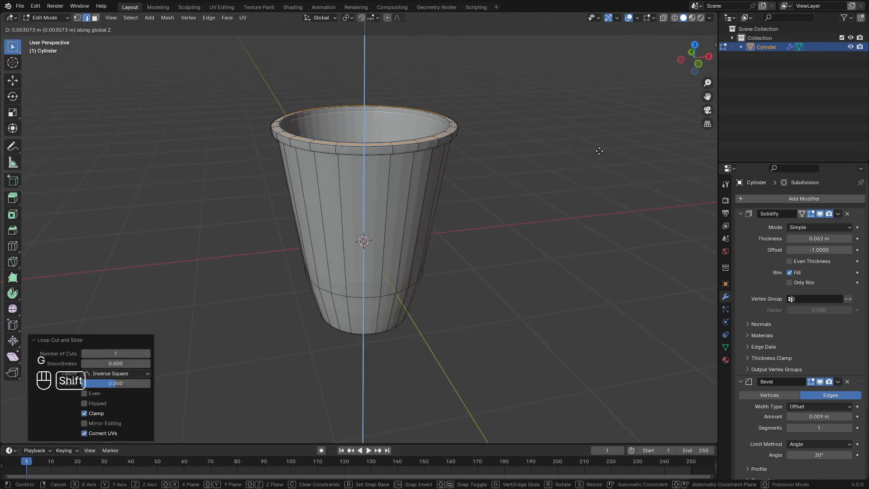
pyautogui.click(602, 137)
# - Return to Object Mode and apply smooth shading to the cup
pyautogui.press('Tab')
pyautogui.moveTo(572, 173); pyautogui.dragTo(459, 186, button='middle')
pyautogui.press('KP_1')
pyautogui.click(392, 186)
pyautogui.rightClick(392, 185)
pyautogui.click(391, 184)
pyautogui.scroll(1, 439, 194)
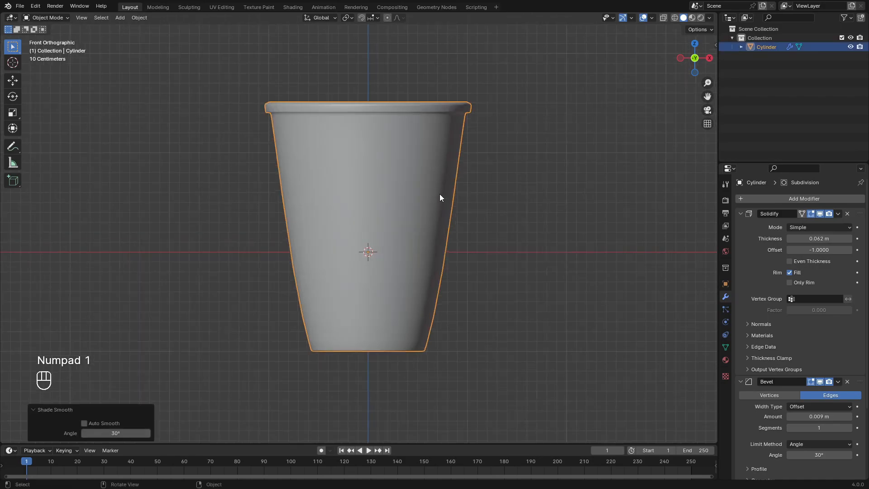
# - Snap the 3D cursor to the selected rim loop of the cup
pyautogui.click(356, 171)
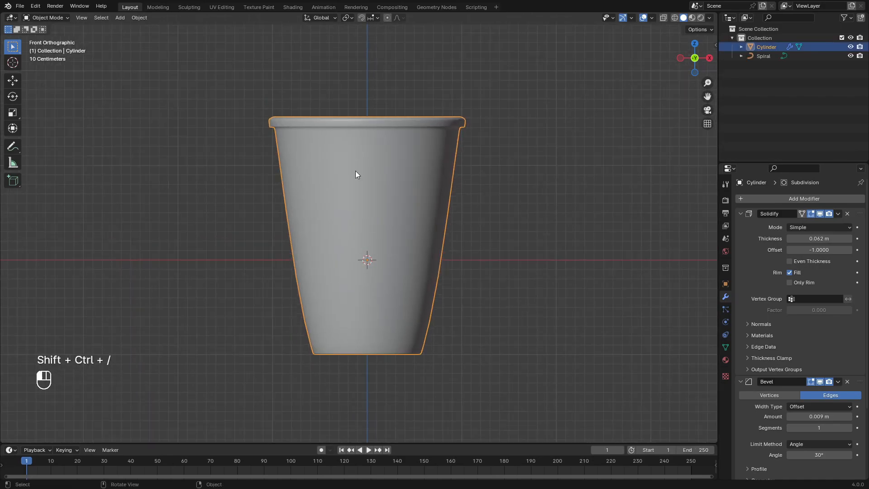
pyautogui.press('Tab')
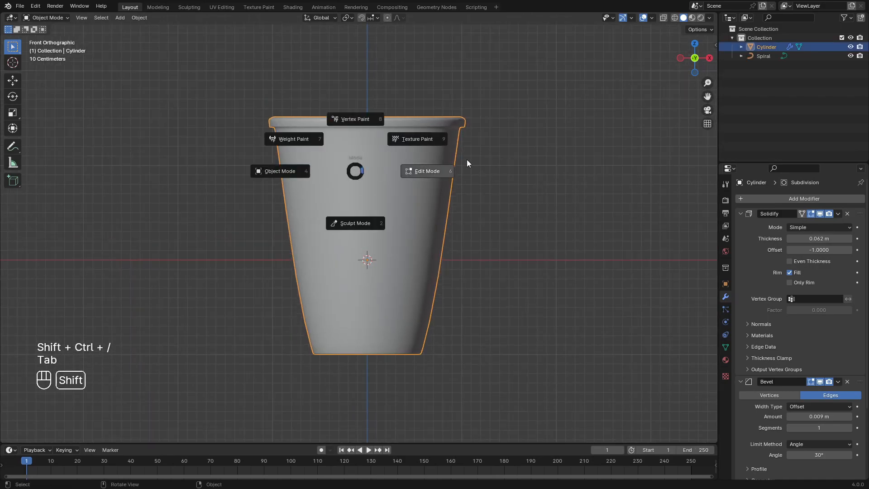
pyautogui.moveTo(457, 171)
pyautogui.mouseDown(button='middle')
pyautogui.moveTo(458, 194)
pyautogui.moveTo(463, 181)
pyautogui.mouseUp(button='middle')
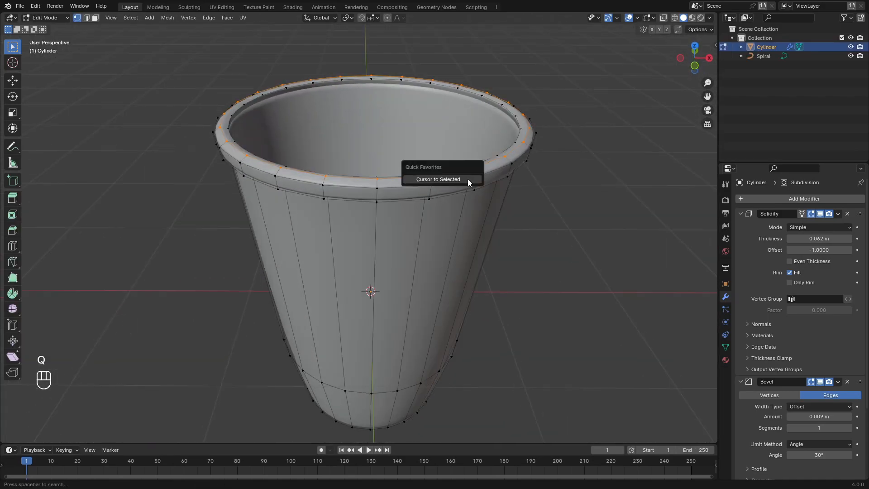
pyautogui.click(453, 179)
pyautogui.scroll(-3, 453, 190)
pyautogui.press('Tab')
# - Add an Archimedean spiral curve at the 3D cursor on the cup's rim
pyautogui.hotkey('shift', 'a')
pyautogui.moveTo(401, 209)
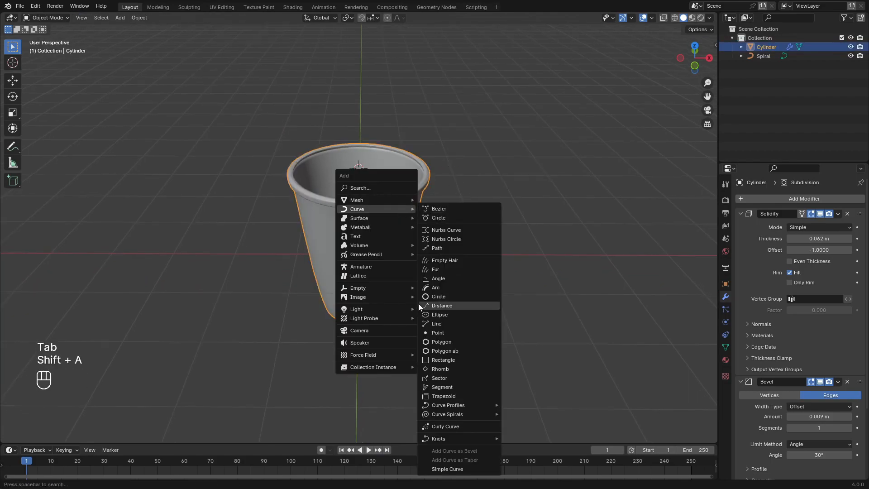
pyautogui.moveTo(449, 414)
pyautogui.click(525, 413)
pyautogui.keyDown('shift'); pyautogui.moveTo(447, 274); pyautogui.dragTo(434, 267, button='middle'); pyautogui.keyUp('shift')
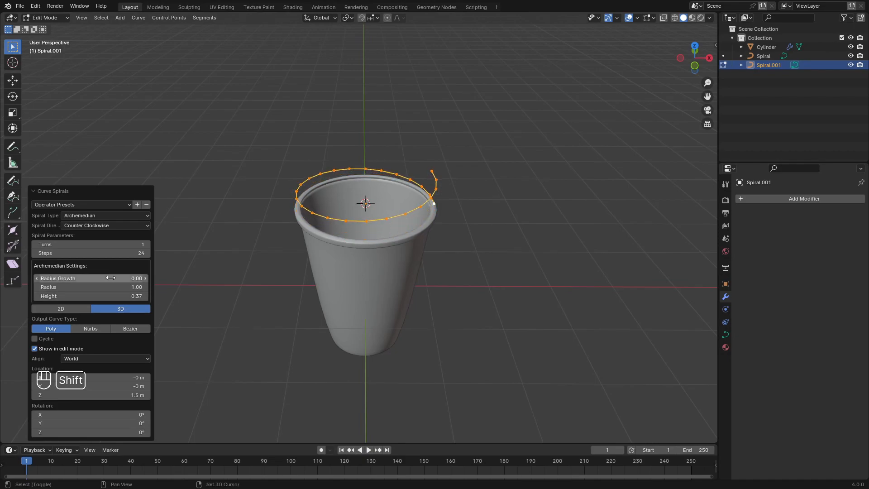
# - Increase the spiral's turns and adjust its radius growth and height to form a coil rising and tapering above the cup
pyautogui.press('KP_7')
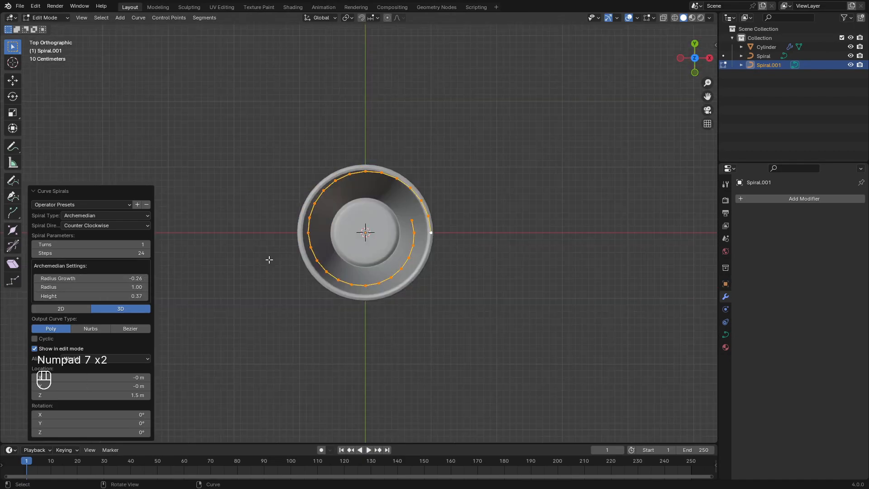
pyautogui.click(148, 243)
pyautogui.click(149, 243)
pyautogui.click(148, 243)
pyautogui.moveTo(120, 277); pyautogui.dragTo(119, 276)
pyautogui.moveTo(396, 255); pyautogui.dragTo(386, 174, button='middle')
pyautogui.scroll(-1, 386, 175)
pyautogui.keyDown('shift'); pyautogui.moveTo(135, 298); pyautogui.dragTo(117, 297); pyautogui.keyUp('shift')
pyautogui.press('Tab')
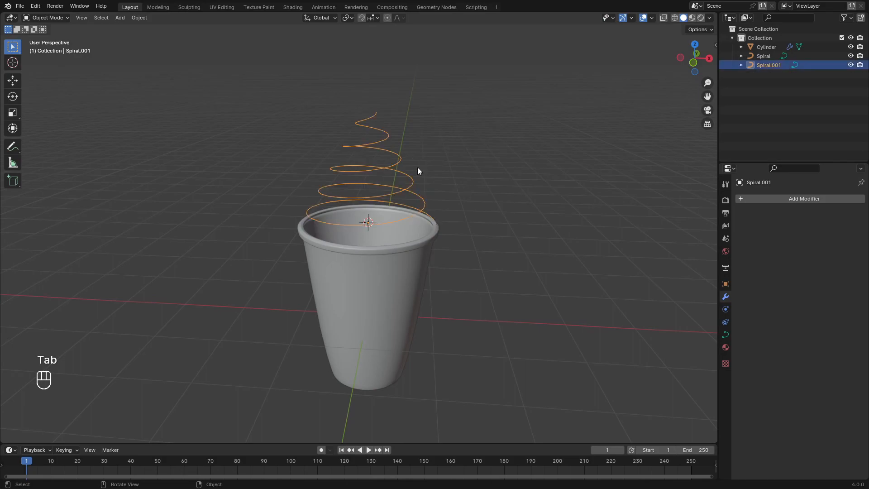
# - Add a cylinder with 10 vertices at the 3D cursor
pyautogui.hotkey('shift', 'a')
pyautogui.click(509, 233)
pyautogui.click(125, 327)
pyautogui.write('12')
pyautogui.press('Return')
# - Select every second corner of the new cylinder in see-through top view and scale them inward into a five-pointed star
pyautogui.press('KP_7')
pyautogui.press('Tab')
pyautogui.press('z')
pyautogui.click(465, 342)
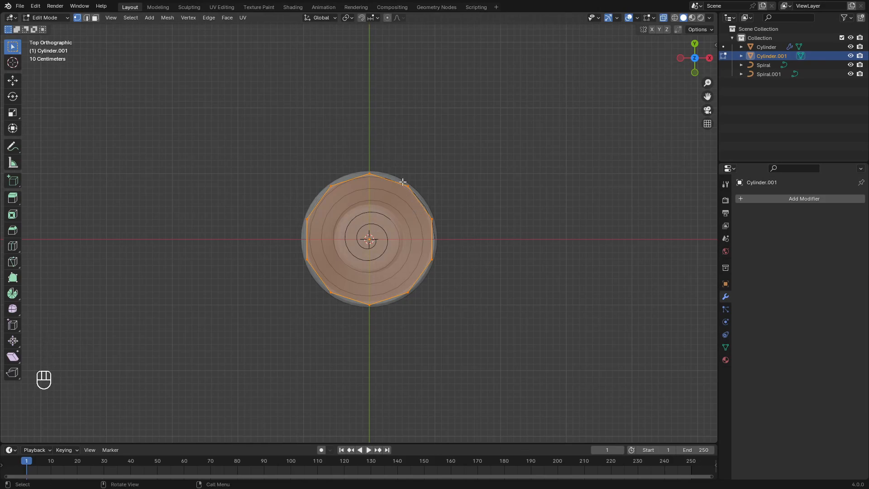
pyautogui.click(416, 194)
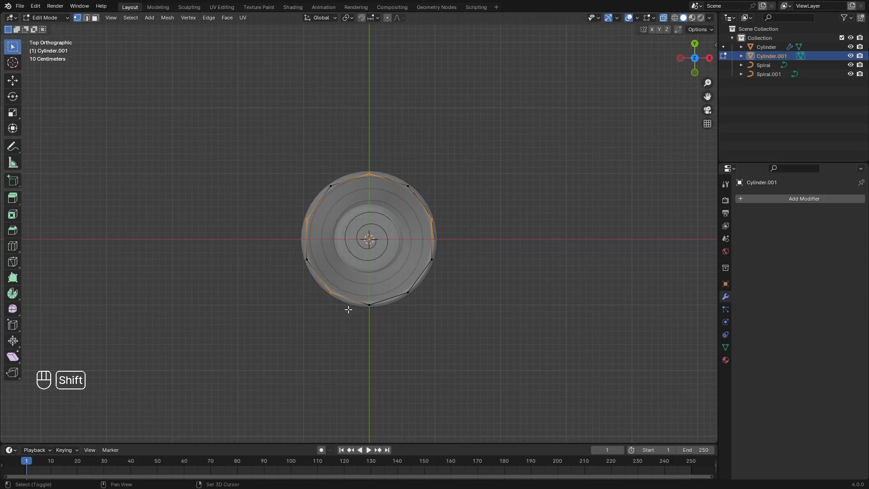
pyautogui.press('s')
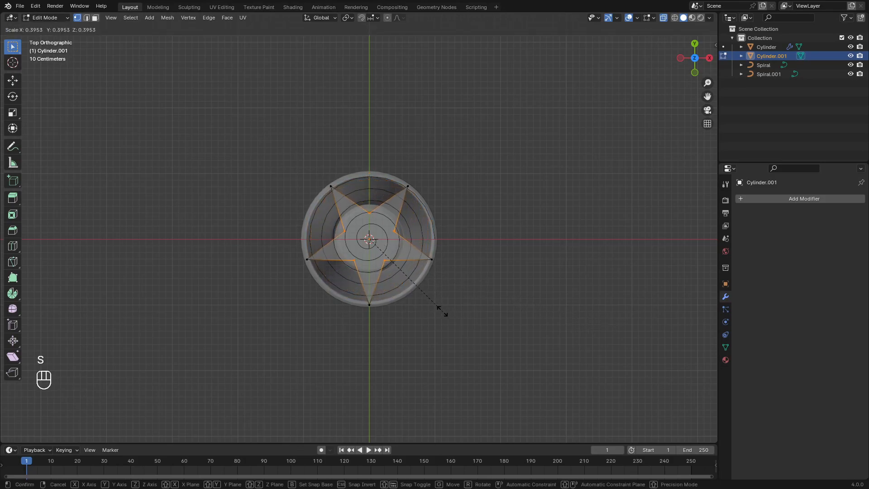
pyautogui.press('Tab')
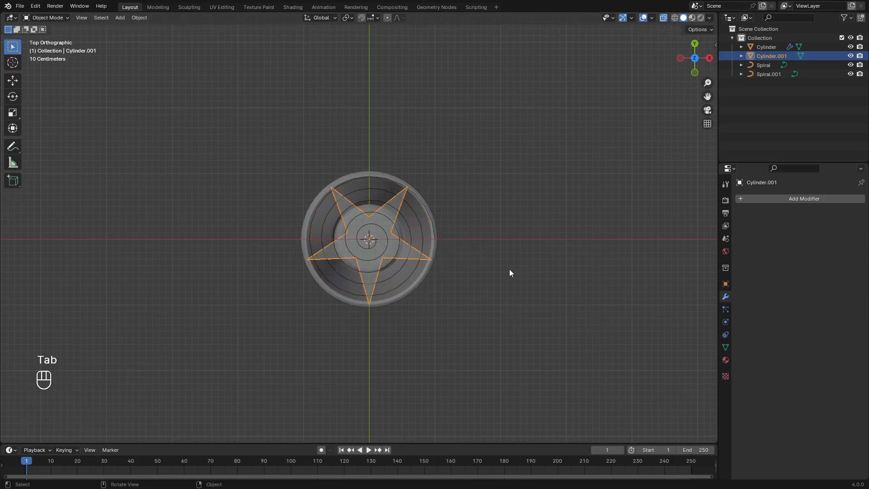
# - Flatten the star prism's upper vertices by scaling them to 0 along Z
pyautogui.press('KP_1')
pyautogui.moveTo(246, 122); pyautogui.dragTo(518, 209)
pyautogui.press('s')
pyautogui.press('z')
pyautogui.press('0')
pyautogui.click(518, 209)
# - Flatten the star prism's lower vertices by scaling them to 0 along Z and return to Object Mode
pyautogui.moveTo(520, 305); pyautogui.dragTo(277, 214)
pyautogui.press('s')
pyautogui.press('z')
pyautogui.press('0')
pyautogui.click(589, 271)
pyautogui.press('Tab')
# - Rotate the star prism 90° about X and 90° about Z
pyautogui.press('r')
pyautogui.press('x')
pyautogui.press('9')
pyautogui.press('0')
pyautogui.press('Return')
pyautogui.press('r')
pyautogui.press('z')
pyautogui.press('9')
pyautogui.press('0')
pyautogui.press('Return')
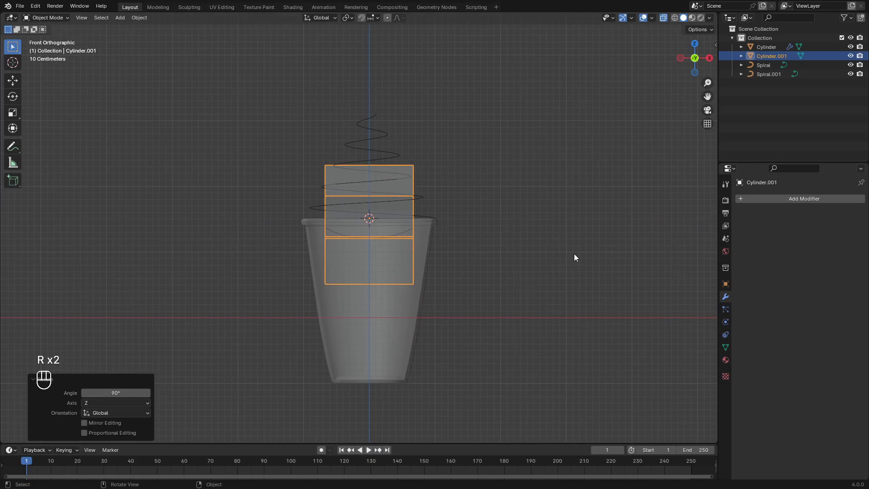
# - Shorten the star prism by moving the vertices of one end along X to the object's origin
pyautogui.press('Tab')
pyautogui.press('g')
pyautogui.press('x')
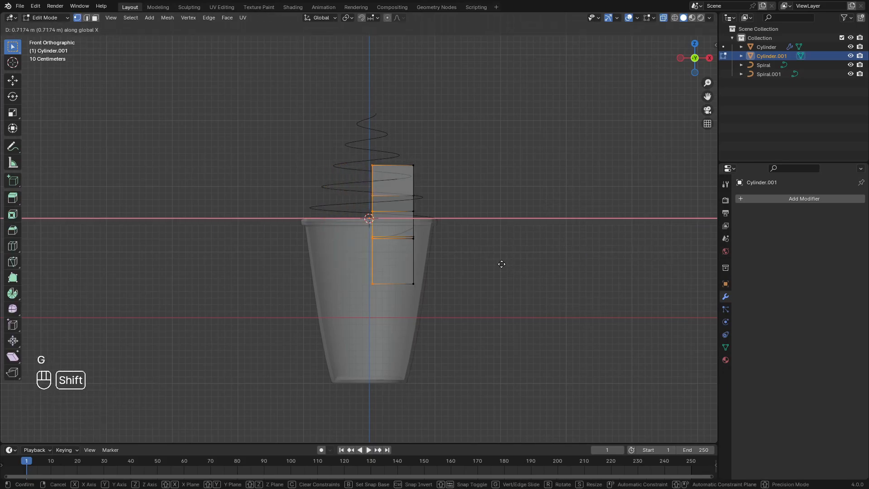
pyautogui.click(475, 260)
pyautogui.press('Tab')
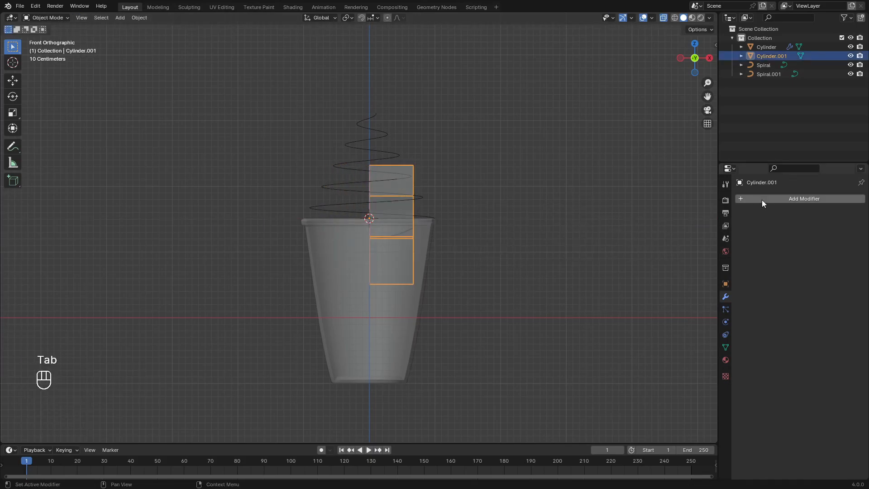
# - Add a Subdivision Surface modifier to the star prism
pyautogui.click(764, 199)
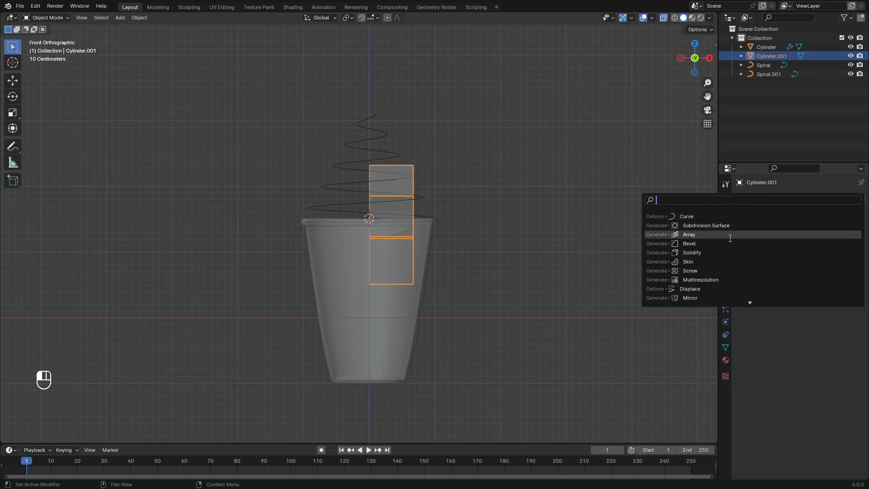
pyautogui.click(699, 226)
pyautogui.press('Tab')
pyautogui.press('Tab')
# - Add an Array modifier to the star prism and place it above the Subdivision modifier
pyautogui.click(773, 200)
pyautogui.write('a')
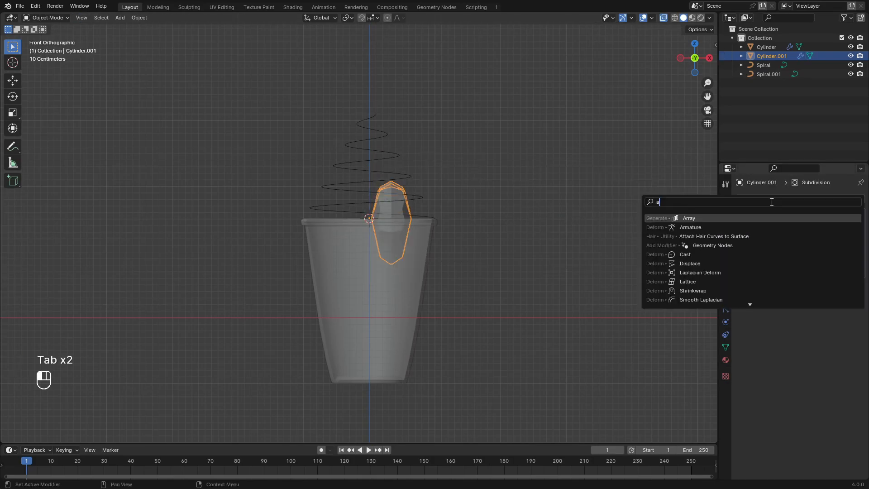
pyautogui.press('Return')
pyautogui.moveTo(859, 296); pyautogui.dragTo(855, 214)
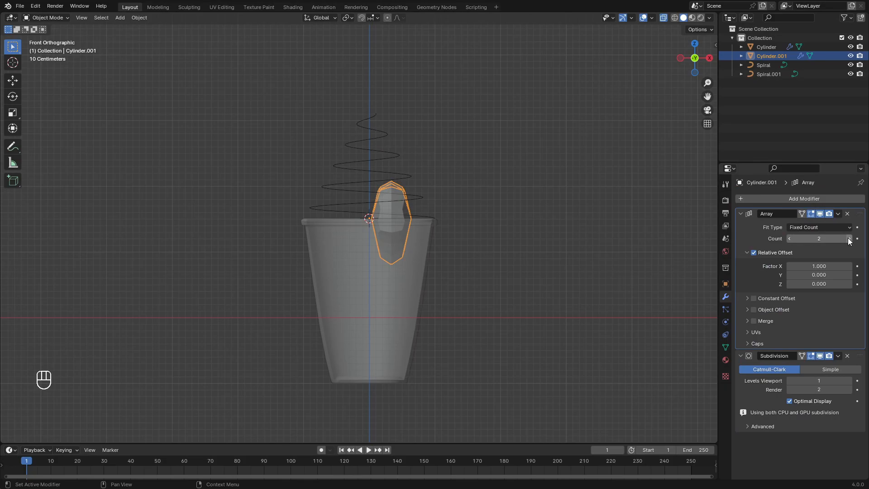
# - Set the Array modifier's relative offset to 0 along X and 1 along Z
pyautogui.click(819, 284)
pyautogui.write('1')
pyautogui.press('Return')
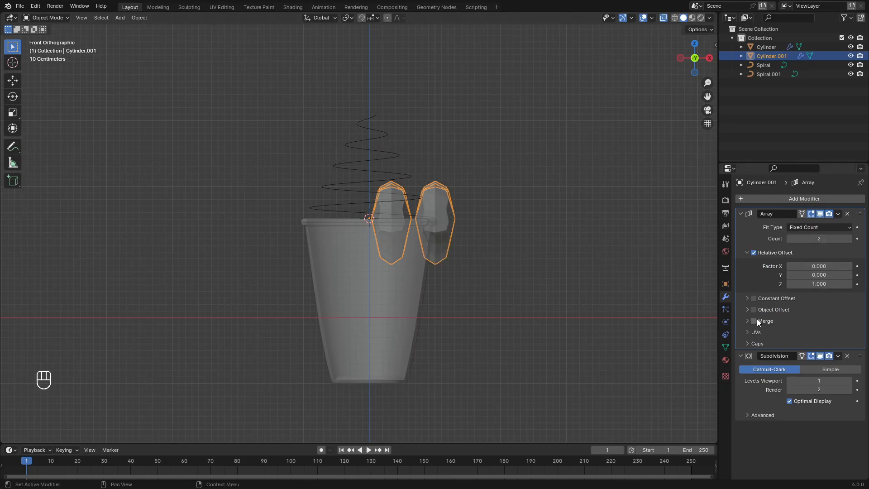
# - Enable Merge in the Array modifier and shade the star prism smooth
pyautogui.hotkey('alt', 'z')
pyautogui.click(502, 220)
pyautogui.click(450, 220)
pyautogui.rightClick(450, 220)
pyautogui.click(421, 105)
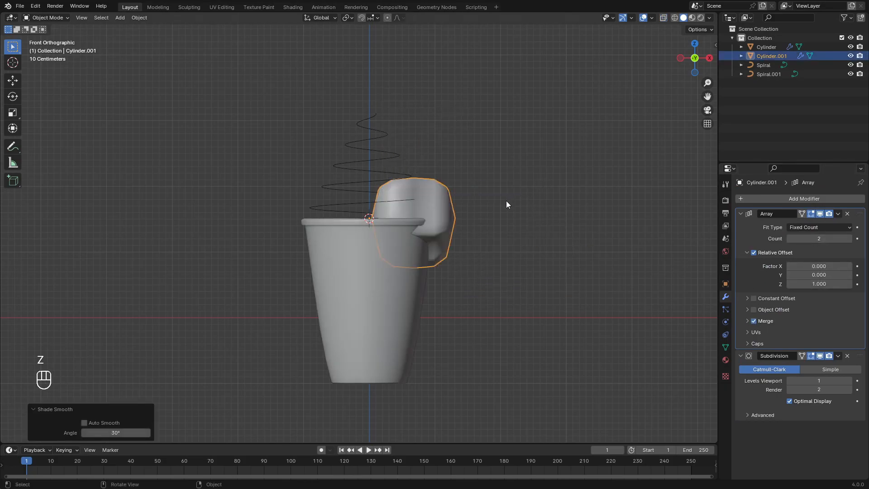
# - Delete the end cap faces of the star prism so both ends are open
pyautogui.scroll(1, 503, 202)
pyautogui.keyDown('shift'); pyautogui.moveTo(460, 204); pyautogui.dragTo(448, 219, button='middle'); pyautogui.keyUp('shift')
pyautogui.click(444, 220)
pyautogui.press('Tab')
pyautogui.hotkey('alt', 'z')
pyautogui.moveTo(431, 358); pyautogui.dragTo(398, 132)
pyautogui.press('x')
pyautogui.click(516, 234)
pyautogui.press('x')
pyautogui.click(594, 252)
pyautogui.press('Tab')
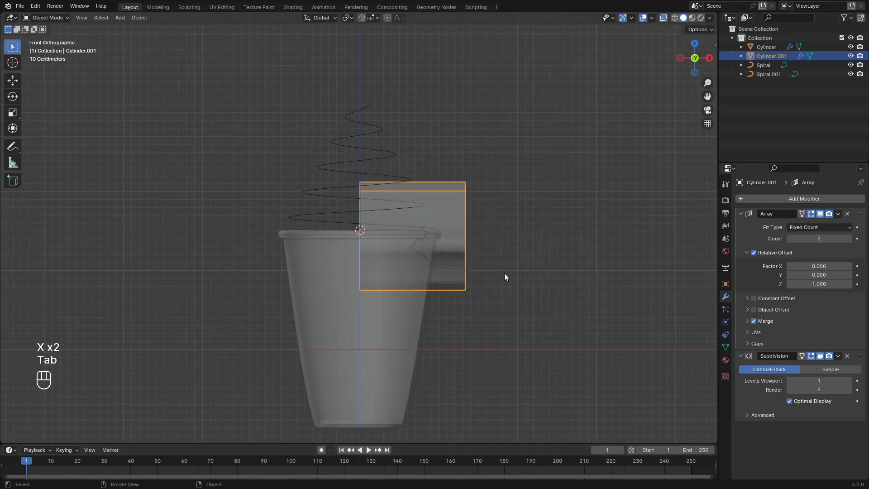
# - Raise the array count to 3 and add a Curve modifier above Subdivision, with Spiral.001 as its curve object
pyautogui.hotkey('alt', 'z')
pyautogui.moveTo(479, 231); pyautogui.dragTo(430, 229, button='middle')
pyautogui.click(849, 238)
pyautogui.click(835, 199)
pyautogui.write('a')
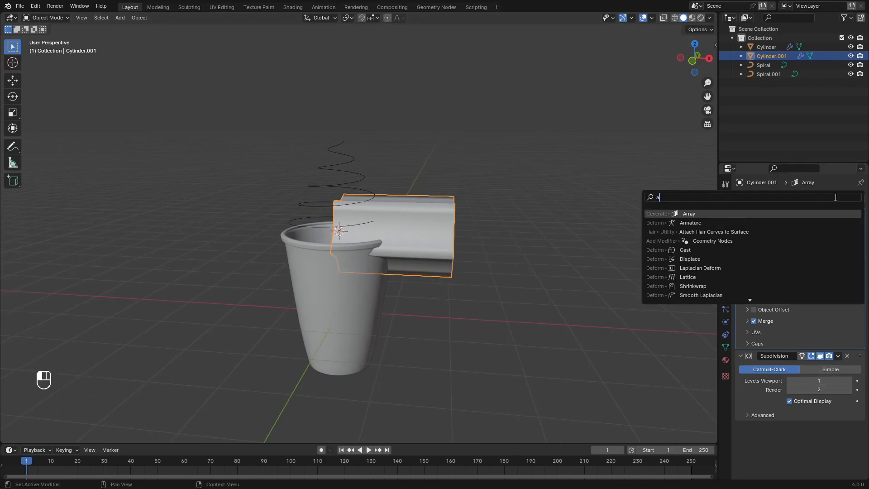
pyautogui.press('BackSpace')
pyautogui.write('c')
pyautogui.click(774, 214)
pyautogui.moveTo(860, 426); pyautogui.dragTo(851, 352)
pyautogui.click(345, 160)
# - Scale the star prism down uniformly by a factor of about 0.312
pyautogui.scroll(1, 385, 186)
pyautogui.keyDown('shift'); pyautogui.moveTo(394, 192); pyautogui.dragTo(409, 210, button='middle'); pyautogui.keyUp('shift')
pyautogui.press('s')
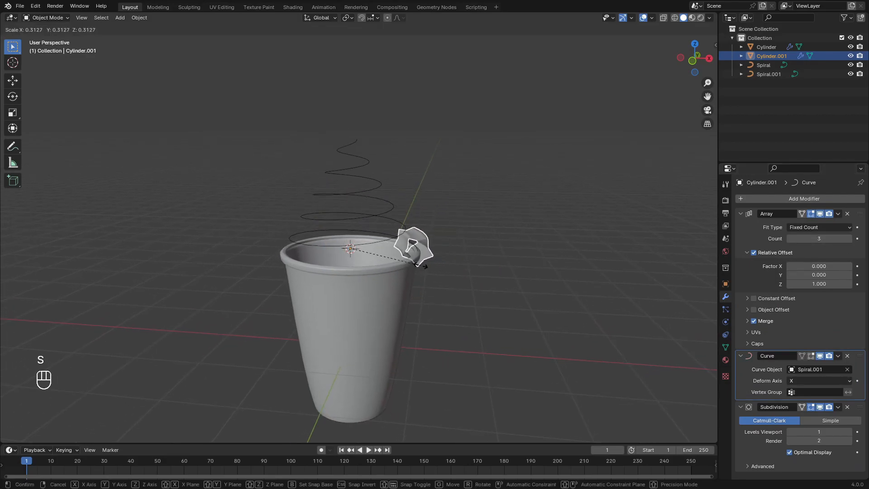
pyautogui.click(421, 268)
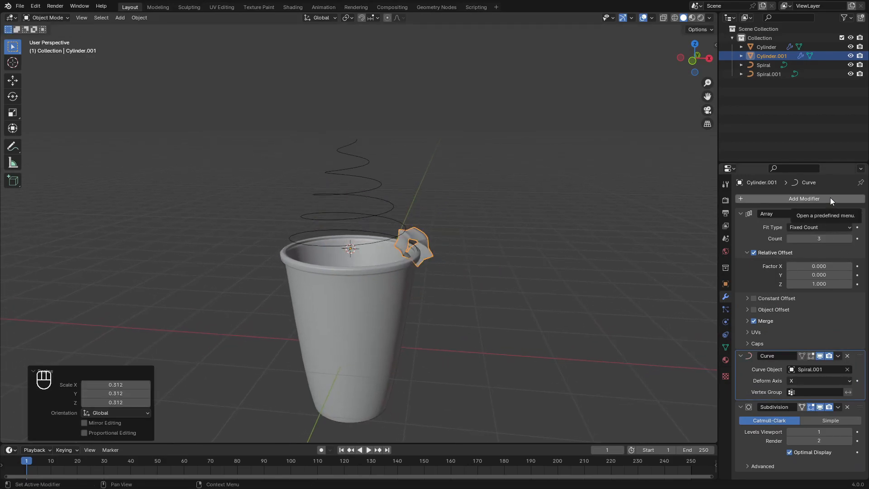
# - Change the Array modifier's fit type to Fit Curve and use Spiral.001 as its curve
pyautogui.click(819, 227)
pyautogui.click(825, 256)
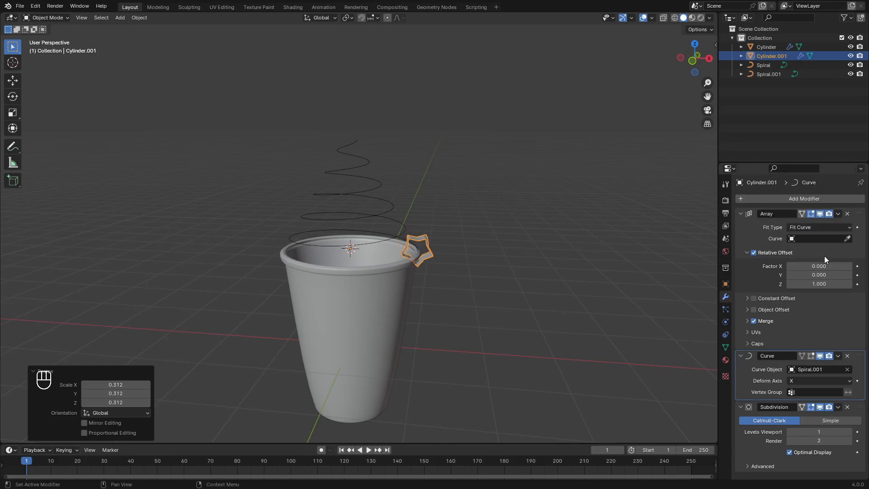
pyautogui.click(818, 238)
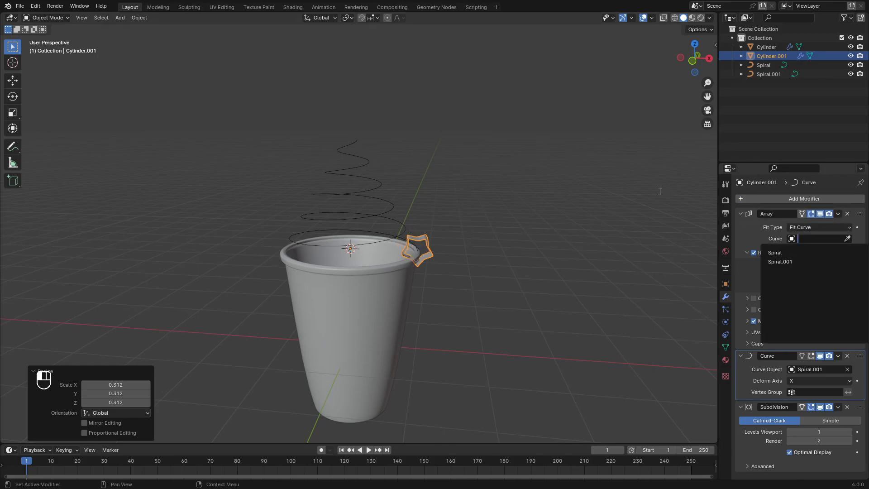
pyautogui.click(814, 252)
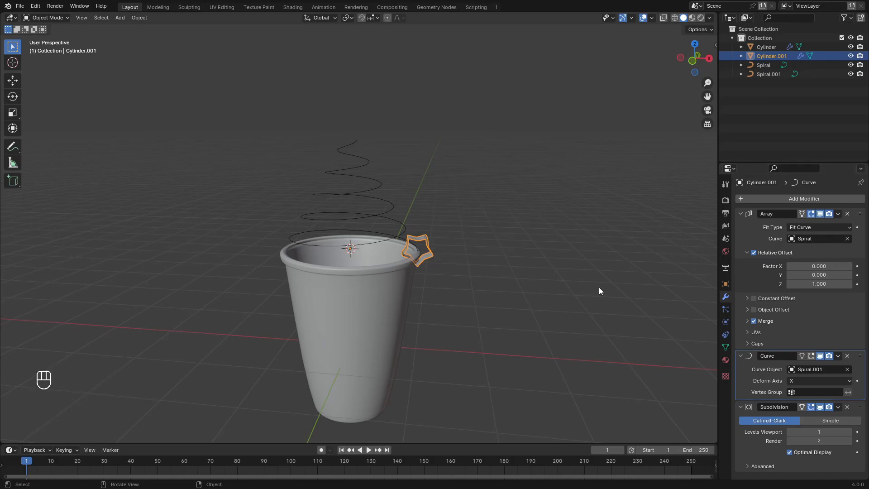
pyautogui.click(378, 192)
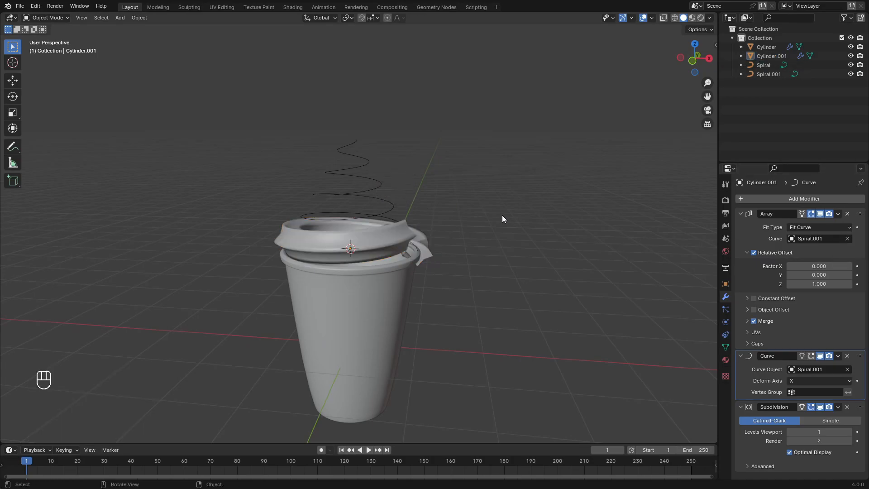
# - Delete the spare Spiral curve and reselect the star-profile swirl
pyautogui.click(769, 74)
pyautogui.click(764, 65)
pyautogui.press('x')
pyautogui.click(764, 66)
pyautogui.click(391, 255)
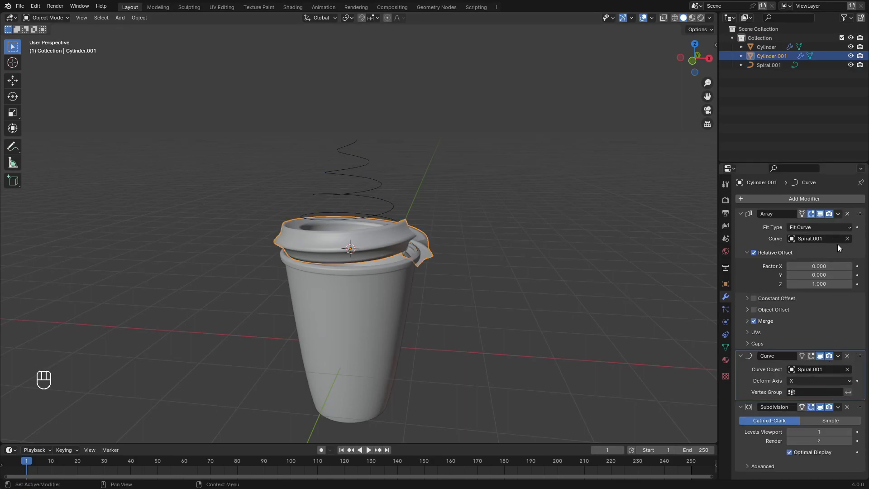
# - Apply the scale of the star-profile swirl
pyautogui.moveTo(430, 252); pyautogui.dragTo(497, 267, button='middle')
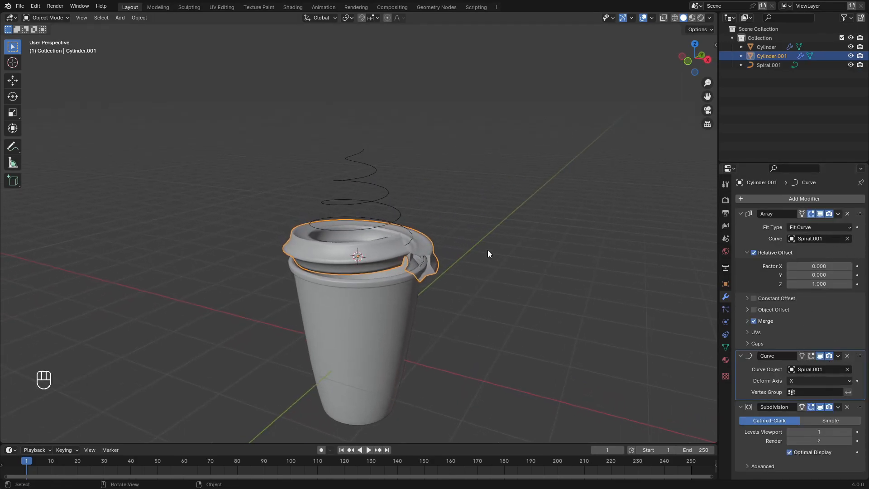
pyautogui.hotkey('ctrl', 'a')
pyautogui.click(487, 249)
pyautogui.press('Tab')
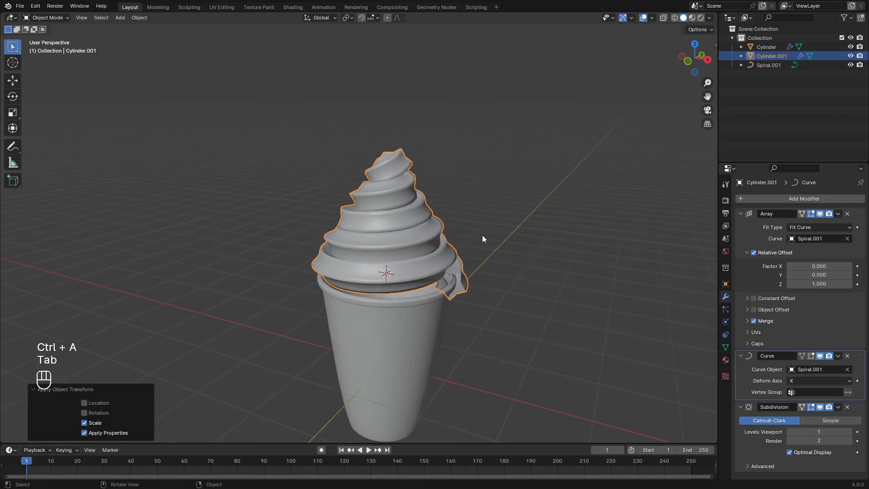
# - Shrink the radius of the topmost control points of the Spiral.001 curve by a factor of about 0.168
pyautogui.press('KP_1')
pyautogui.keyDown('shift'); pyautogui.moveTo(465, 203); pyautogui.dragTo(405, 218, button='middle'); pyautogui.keyUp('shift')
pyautogui.moveTo(408, 140); pyautogui.dragTo(372, 173, button='middle')
pyautogui.hotkey('alt', 'z')
pyautogui.click(367, 182)
pyautogui.press('Tab')
pyautogui.moveTo(479, 182); pyautogui.dragTo(398, 145, button='middle')
pyautogui.moveTo(372, 129); pyautogui.dragTo(359, 101)
pyautogui.hotkey('alt', 's')
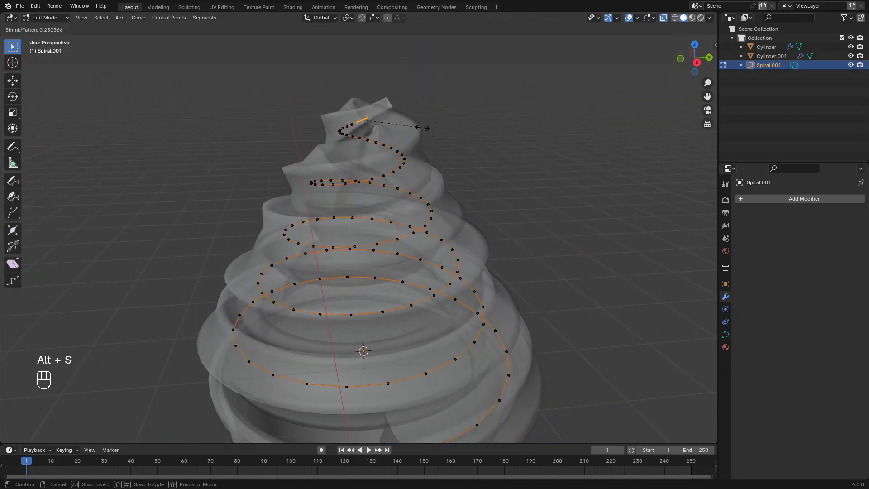
pyautogui.click(435, 135)
# - Reshape the tip of the spiral curve by moving its top control point upward with smooth proportional editing
pyautogui.click(402, 97)
pyautogui.press('g')
pyautogui.press('g')
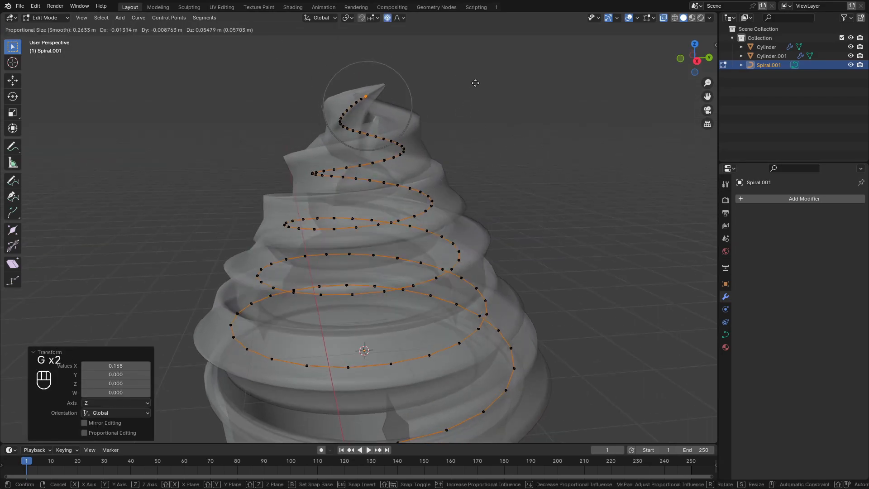
pyautogui.click(464, 74)
pyautogui.moveTo(456, 94); pyautogui.dragTo(503, 179, button='middle')
pyautogui.press('g')
pyautogui.click(483, 103)
pyautogui.press('g')
pyautogui.click(464, 109)
pyautogui.press('Tab')
pyautogui.click(544, 128)
# - Shrink the radius of the spiral curve's lowest end point by a factor of about 0.608
pyautogui.hotkey('alt', 'z')
pyautogui.scroll(-4, 529, 179)
pyautogui.click(463, 308)
pyautogui.press('Tab')
pyautogui.press('Tab')
pyautogui.click(433, 327)
pyautogui.press('Tab')
pyautogui.rightClick(455, 326)
pyautogui.press('Tab')
pyautogui.click(436, 324)
pyautogui.press('z')
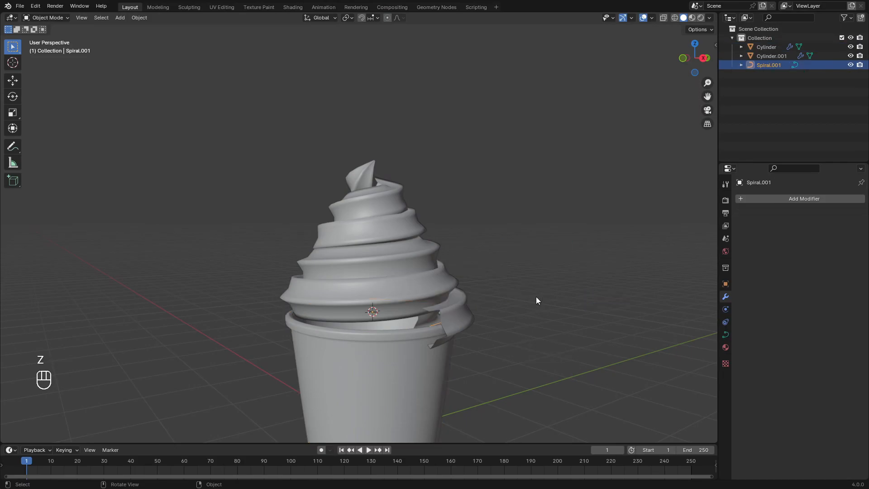
pyautogui.press('Tab')
pyautogui.hotkey('alt', 's')
pyautogui.click(480, 322)
# - Extrude a new point from the spiral curve's lower end and reposition it in top view
pyautogui.press('e')
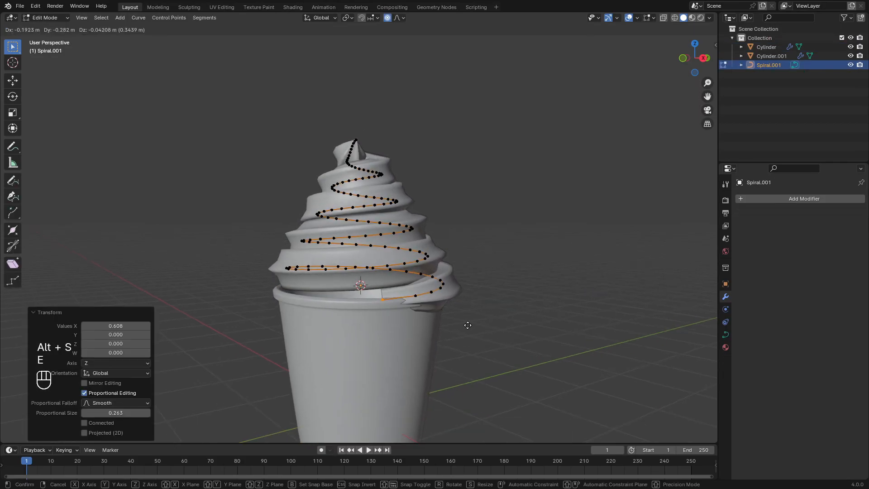
pyautogui.click(475, 322)
pyautogui.press('KP_7')
pyautogui.press('g')
pyautogui.click(531, 330)
pyautogui.press('z')
pyautogui.click(513, 380)
# - Extrude six more points from the spiral's lower end, continuing its curve around the inside of the cup rim
pyautogui.press('e')
pyautogui.click(473, 332)
pyautogui.press('e')
pyautogui.click(450, 338)
pyautogui.press('e')
pyautogui.click(428, 343)
pyautogui.press('e')
pyautogui.click(379, 326)
pyautogui.press('e')
pyautogui.click(372, 305)
pyautogui.press('e')
pyautogui.click(367, 292)
pyautogui.press('Tab')
pyautogui.press('z')
pyautogui.click(471, 394)
# - Adjust the swirl mesh's height along Z, raising it about 0.11 m and lowering it about 0.127 m
pyautogui.moveTo(471, 393); pyautogui.dragTo(478, 278, button='middle')
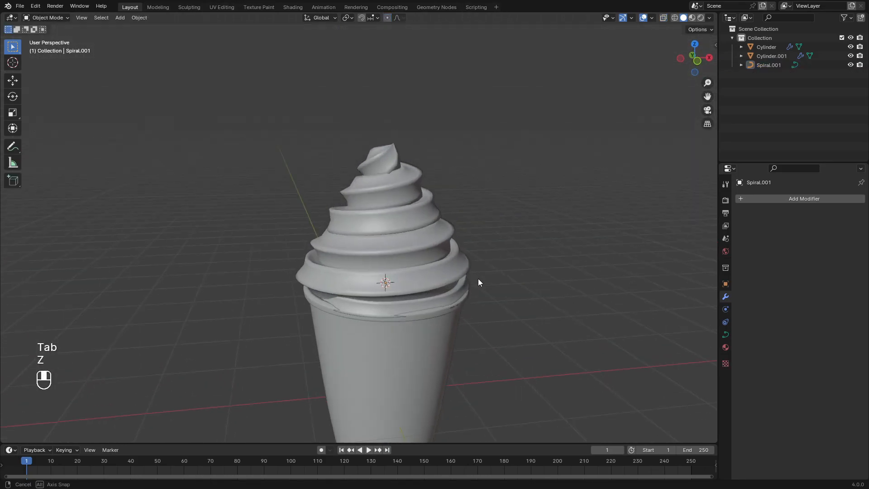
pyautogui.click(478, 279)
pyautogui.press('g')
pyautogui.middleClick(487, 272)
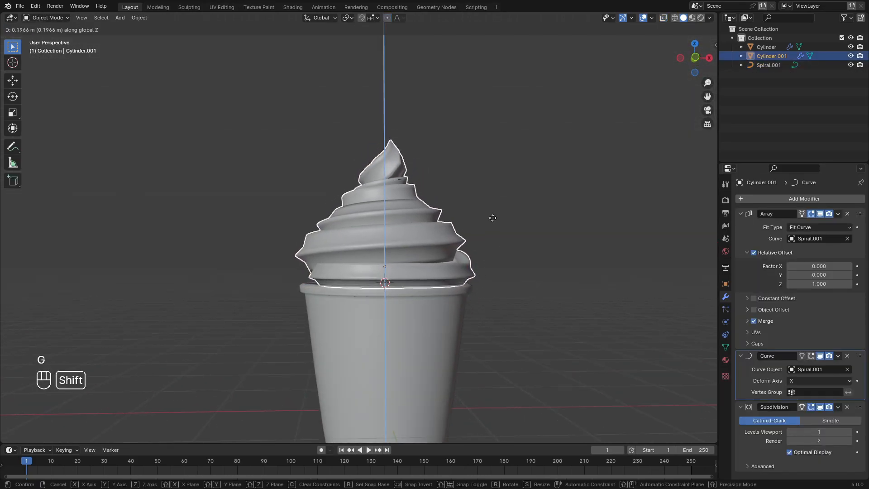
pyautogui.click(450, 298)
pyautogui.press('g')
pyautogui.middleClick(449, 294)
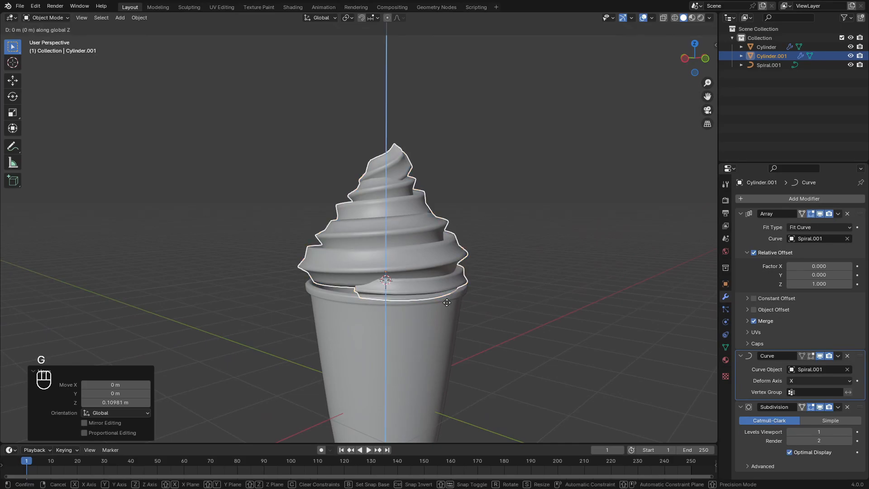
pyautogui.click(428, 397)
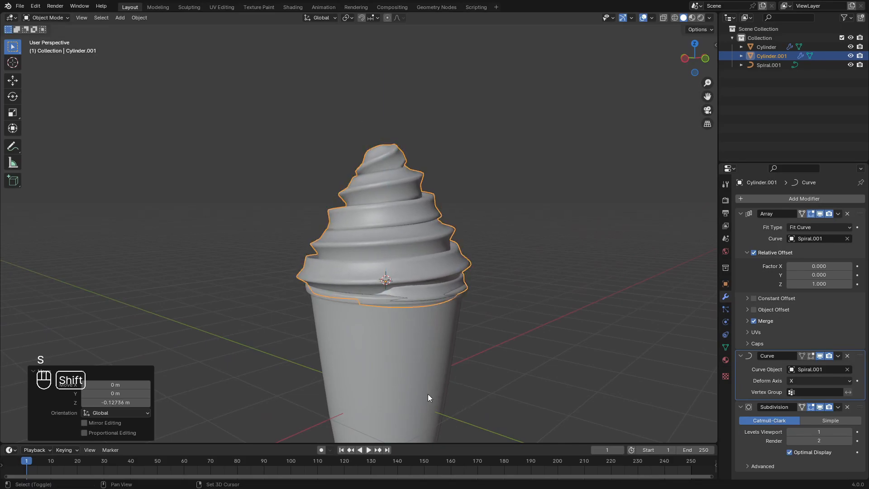
# - Add the spiral curve to the selection and enlarge it with the swirl, first by about 1.034 and again slightly
pyautogui.keyDown('shift'); pyautogui.moveTo(311, 131); pyautogui.dragTo(395, 168); pyautogui.keyUp('shift')
pyautogui.press('s')
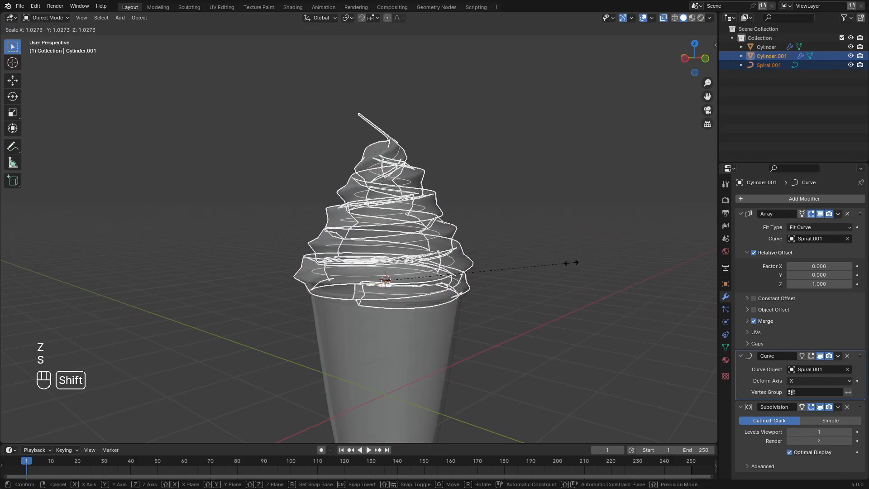
pyautogui.click(584, 274)
pyautogui.hotkey('alt', 'z')
pyautogui.moveTo(579, 308); pyautogui.dragTo(545, 298, button='middle')
pyautogui.scroll(1, 545, 298)
pyautogui.press('s')
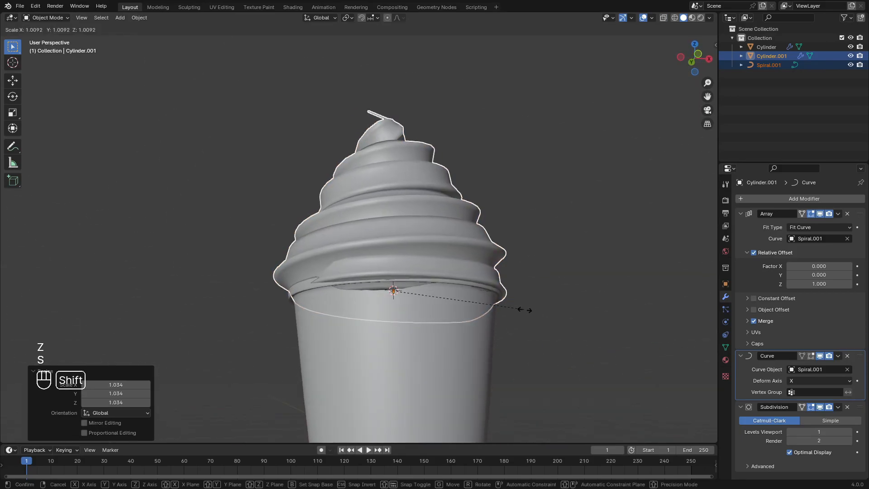
pyautogui.click(509, 331)
# - Move the swirl and its curve about 0.0035 m up along Z
pyautogui.press('g')
pyautogui.press('z')
pyautogui.click(515, 326)
pyautogui.moveTo(460, 280); pyautogui.dragTo(468, 290, button='middle')
# - Reposition two control points near the spiral curve's lower end with smooth proportional editing to fit the swirl's base to the rim
pyautogui.hotkey('alt', 'z')
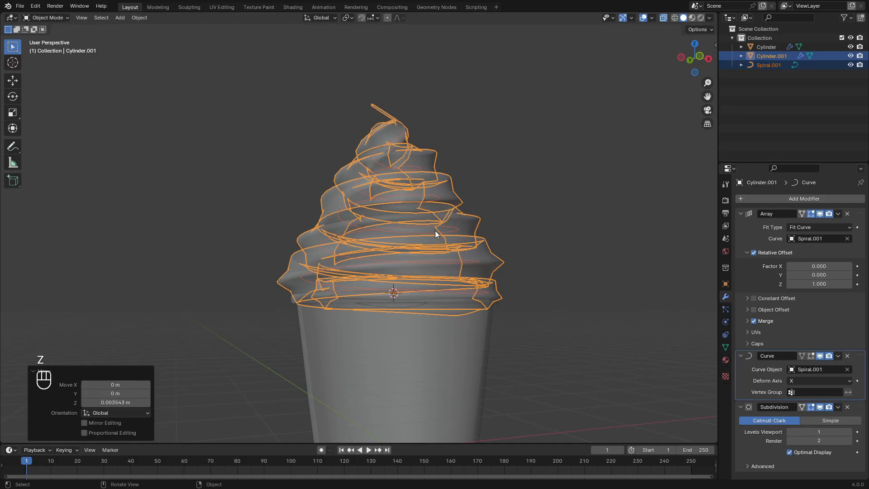
pyautogui.click(436, 232)
pyautogui.click(457, 251)
pyautogui.press('Tab')
pyautogui.hotkey('alt', 'z')
pyautogui.scroll(1, 475, 317)
pyautogui.moveTo(488, 331); pyautogui.dragTo(472, 341, button='middle')
pyautogui.click(437, 307)
pyautogui.moveTo(543, 316); pyautogui.dragTo(487, 269, button='middle')
pyautogui.press('g')
pyautogui.click(539, 316)
pyautogui.click(471, 297)
pyautogui.press('g')
pyautogui.click(549, 319)
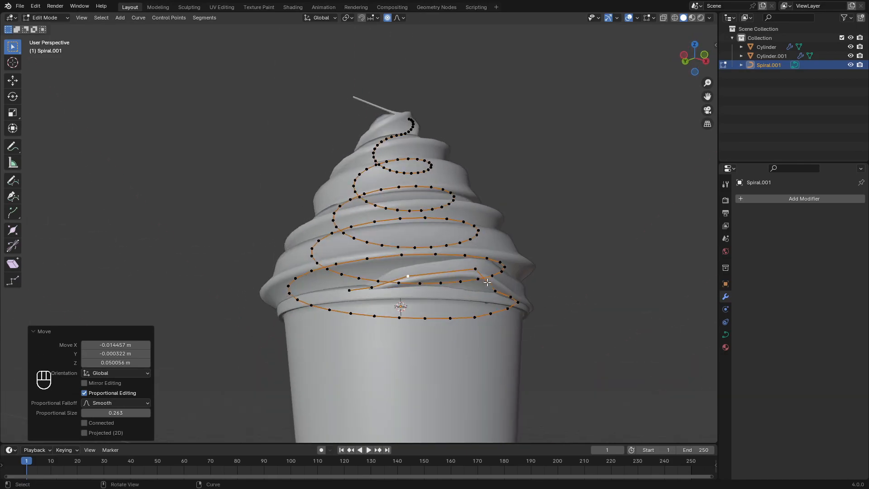
# - Adjust the position of the neighbouring control point on the spiral's lowest loop in several small moves
pyautogui.click(484, 268)
pyautogui.moveTo(523, 301); pyautogui.dragTo(403, 290, button='middle')
pyautogui.press('g')
pyautogui.click(442, 320)
pyautogui.press('g')
pyautogui.click(437, 314)
pyautogui.press('g')
pyautogui.click(440, 314)
# - Raise the outer control point of the spiral's bottom loop using a proportional size of about 0.683 m
pyautogui.click(504, 275)
pyautogui.moveTo(542, 320); pyautogui.dragTo(547, 339, button='middle')
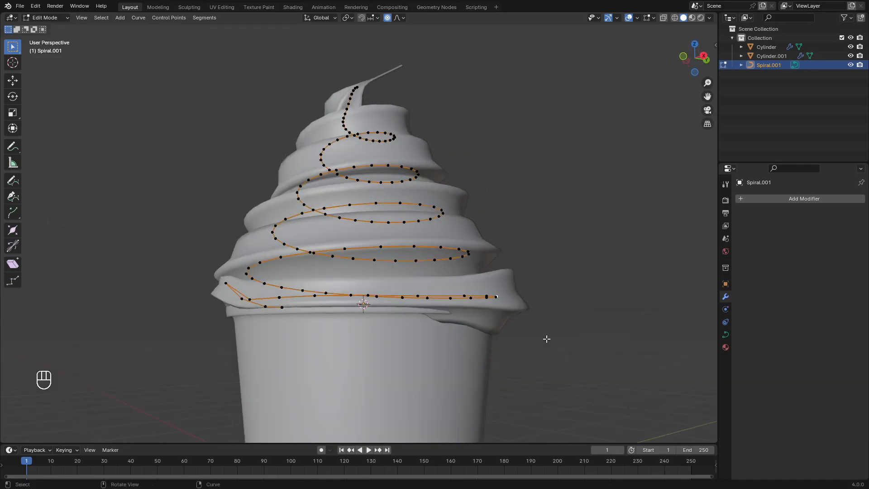
pyautogui.press('g')
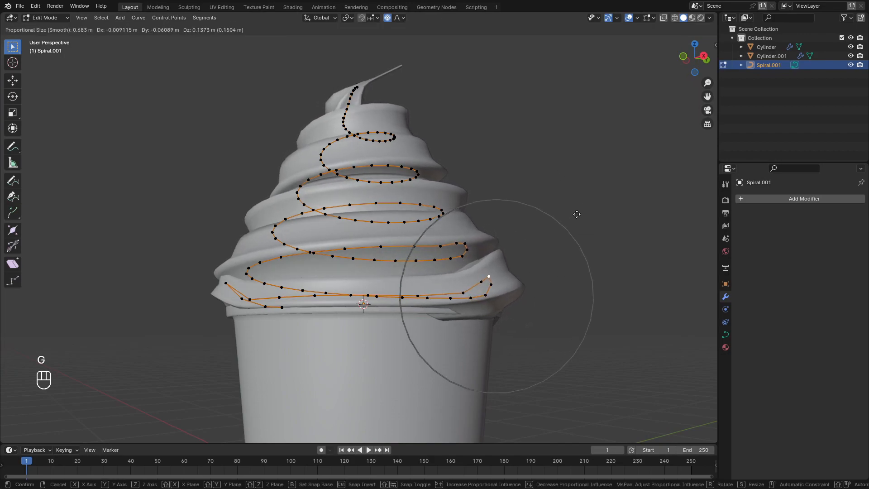
pyautogui.click(580, 210)
pyautogui.moveTo(580, 210); pyautogui.dragTo(435, 303, button='middle')
pyautogui.press('g')
pyautogui.click(588, 317)
# - Raise the outer control point of the spiral's bottom loop further in small moves, using a proportional size of about 0.683 m
pyautogui.click(520, 302)
pyautogui.moveTo(520, 302); pyautogui.dragTo(566, 316, button='middle')
pyautogui.click(534, 310)
pyautogui.press('g')
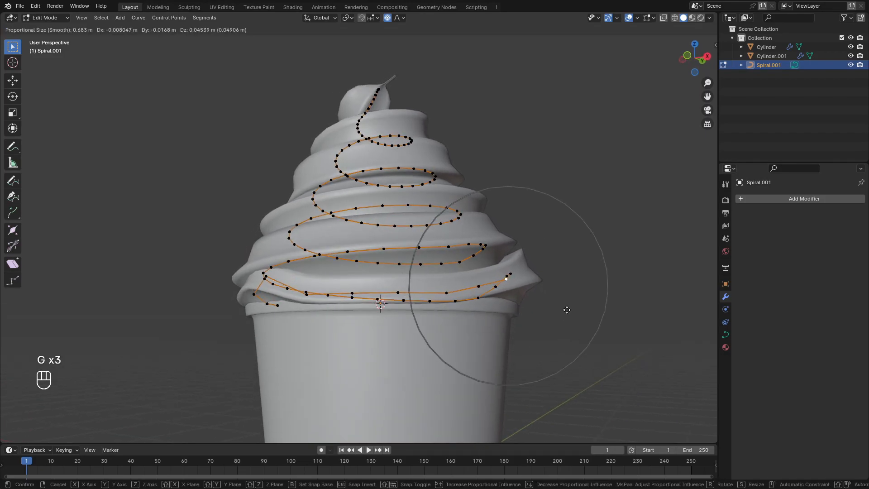
pyautogui.click(567, 310)
pyautogui.press('Tab')
pyautogui.click(630, 332)
# - Delete the topmost control point of the spiral curve in X-ray display
pyautogui.scroll(-3, 452, 263)
pyautogui.moveTo(401, 236); pyautogui.dragTo(427, 283, button='middle')
pyautogui.click(390, 171)
pyautogui.press('Tab')
pyautogui.press('Tab')
pyautogui.click(247, 140)
pyautogui.press('Tab')
pyautogui.press('z')
pyautogui.click(423, 202)
pyautogui.click(392, 170)
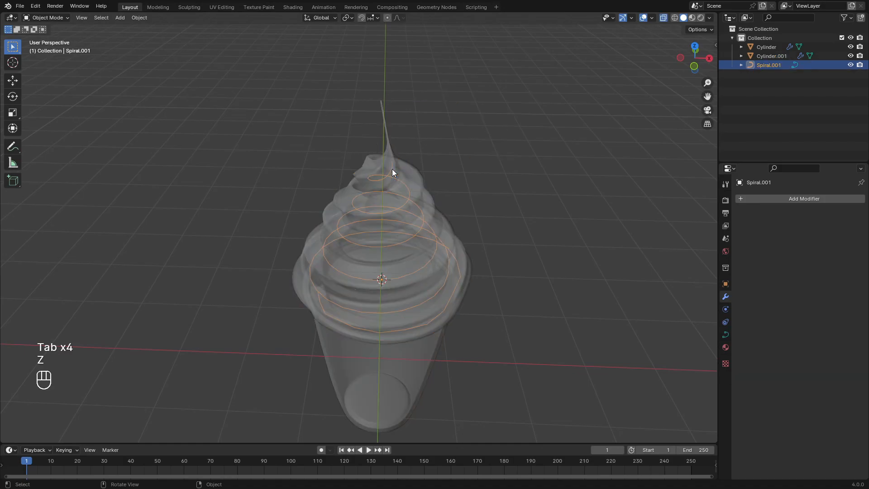
pyautogui.press('Tab')
pyautogui.click(393, 162)
pyautogui.press('x')
pyautogui.click(393, 163)
pyautogui.scroll(2, 408, 159)
pyautogui.moveTo(453, 141); pyautogui.dragTo(426, 138, button='middle')
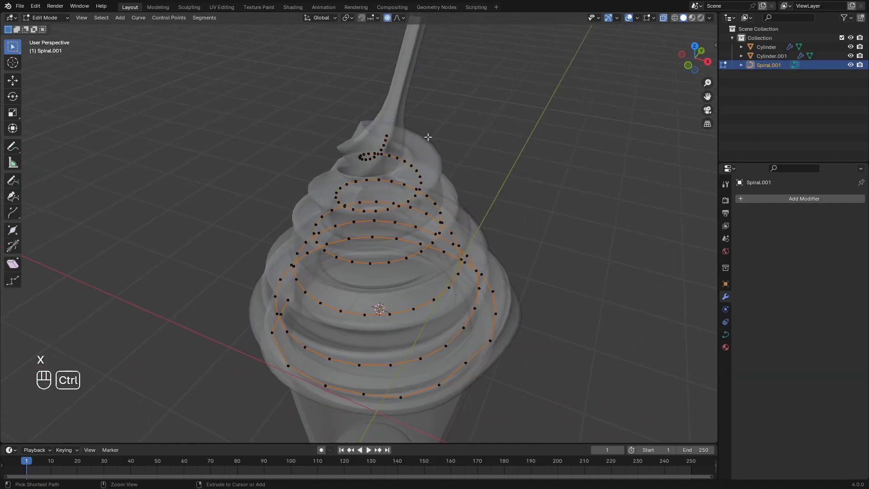
# - Scale the swirl mesh uniformly to about 0.964
pyautogui.click(392, 102)
pyautogui.press('s')
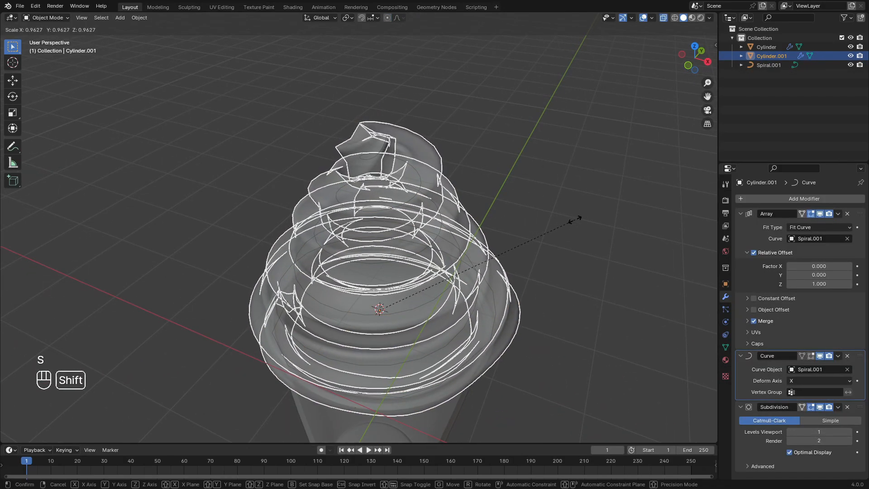
pyautogui.click(460, 232)
pyautogui.press('z')
pyautogui.moveTo(475, 249); pyautogui.dragTo(455, 209, button='middle')
pyautogui.press('z')
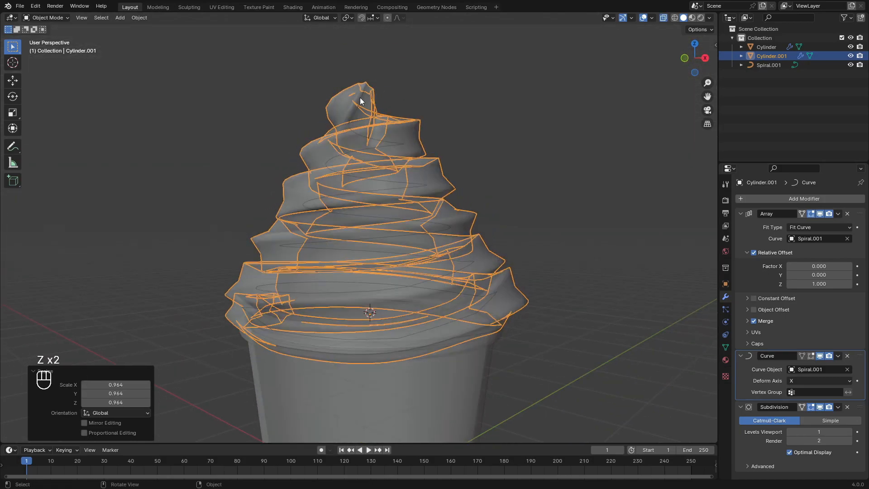
# - Shrink the curve radius at the spiral's topmost control point with proportional editing to taper the swirl's tip
pyautogui.click(362, 97)
pyautogui.press('Tab')
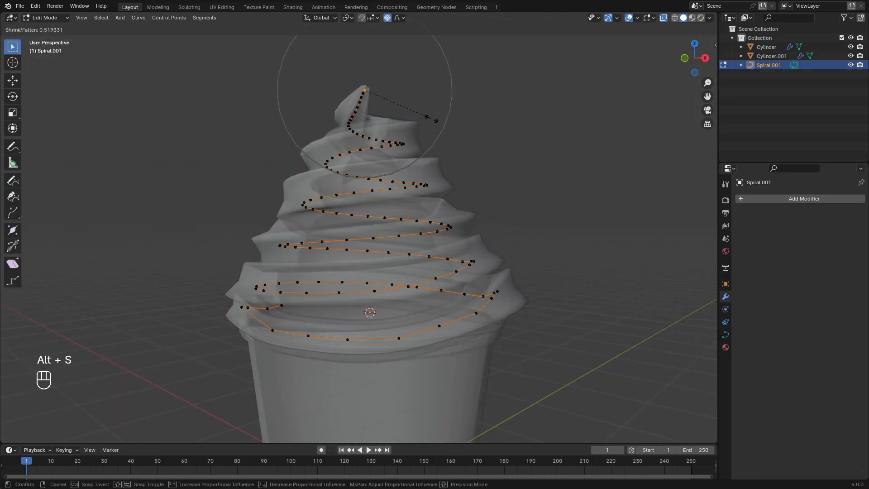
pyautogui.click(422, 86)
pyautogui.press('Tab')
pyautogui.press('z')
# - Save the cup and swirl file from the front view
pyautogui.moveTo(483, 207); pyautogui.dragTo(552, 206, button='middle')
pyautogui.scroll(-3, 548, 213)
pyautogui.press('KP_1')
pyautogui.scroll(3, 539, 214)
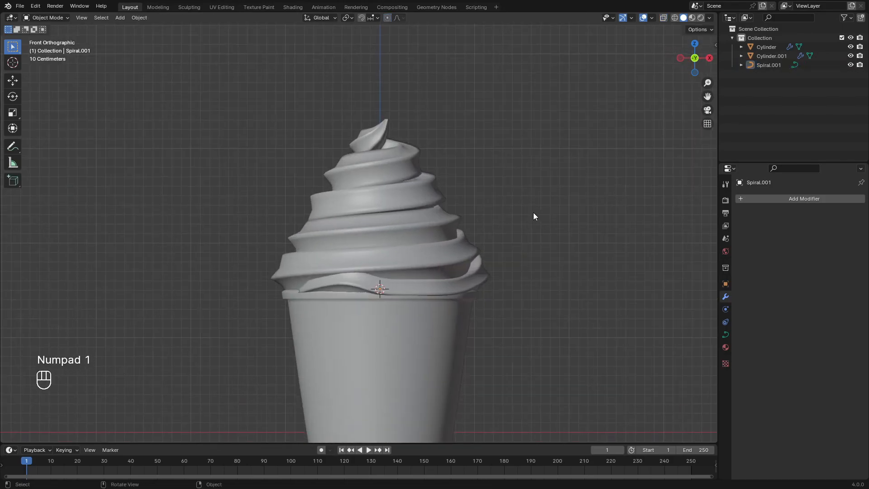
pyautogui.hotkey('ctrl', 's')
# - Randomly select the spiral's control points with ratio 0.312 and seed 1, leaving out the points at the tip
pyautogui.press('z')
pyautogui.click(421, 196)
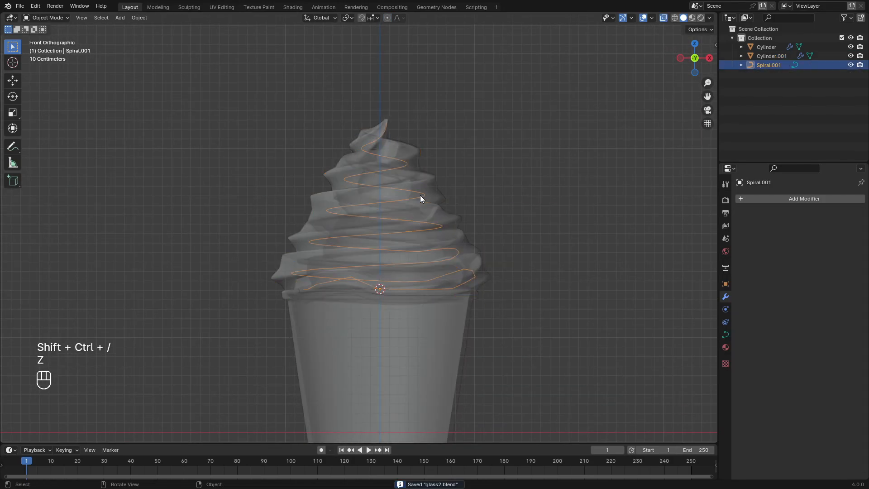
pyautogui.press('z')
pyautogui.press('Tab')
pyautogui.scroll(3, 465, 218)
pyautogui.scroll(-2, 465, 218)
pyautogui.click(102, 19)
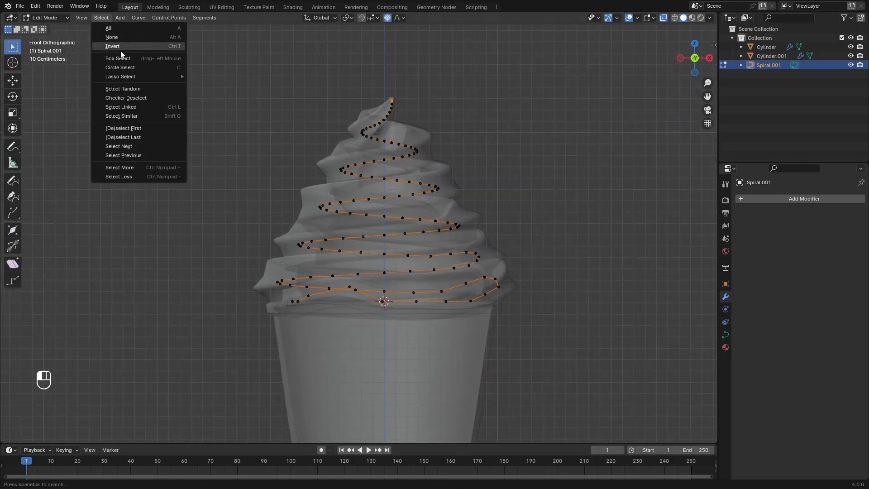
pyautogui.click(134, 89)
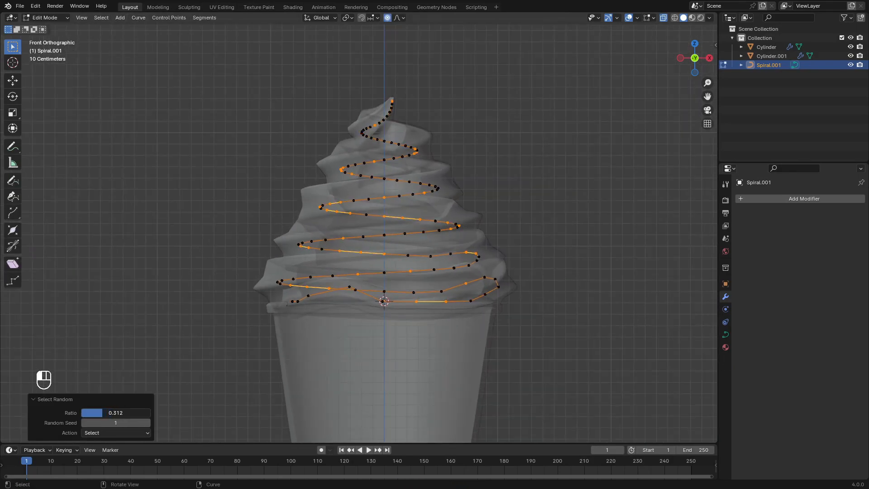
pyautogui.keyDown('ctrl'); pyautogui.moveTo(485, 131); pyautogui.dragTo(485, 131); pyautogui.keyUp('ctrl')
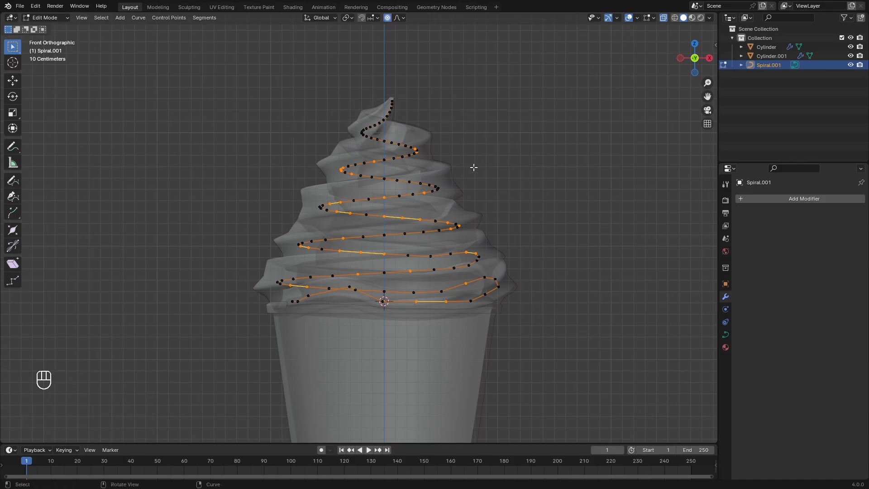
# - Move the randomly selected control points about 0.103 m down along Z with a proportional size of 0.683 m
pyautogui.rightClick(537, 227)
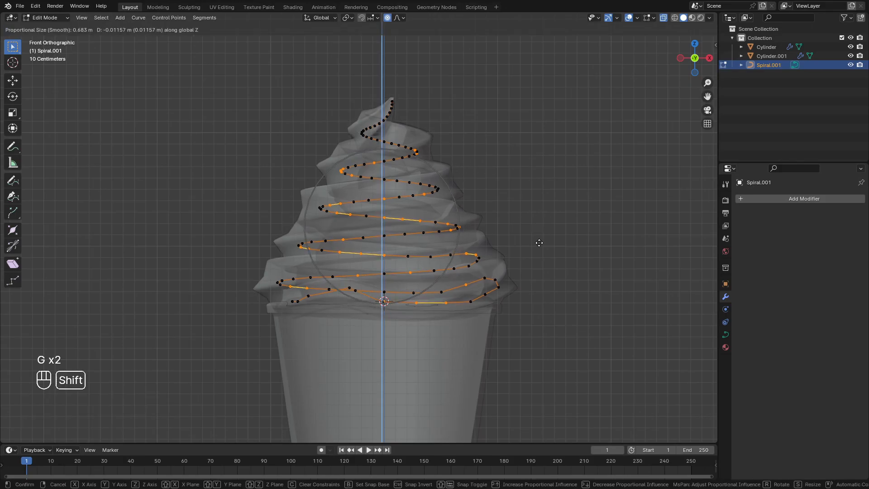
pyautogui.click(521, 345)
pyautogui.press('z')
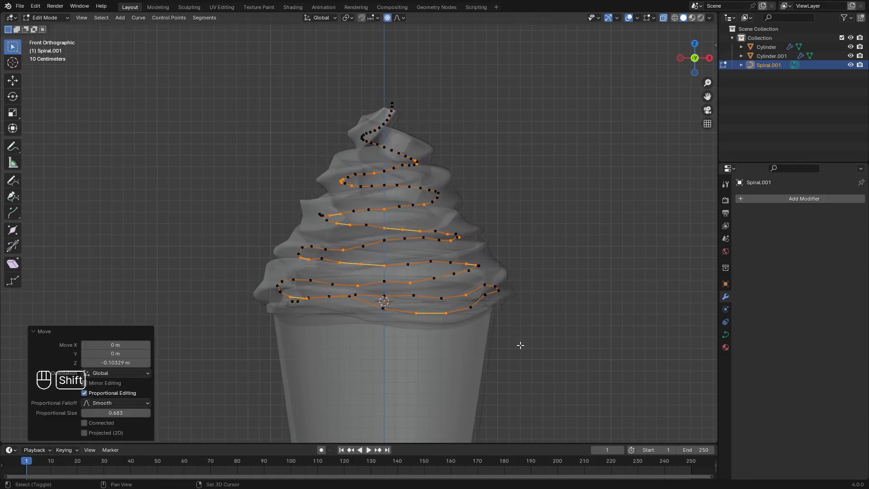
pyautogui.click(525, 294)
pyautogui.moveTo(526, 256); pyautogui.dragTo(507, 237, button='middle')
pyautogui.press('g')
pyautogui.middleClick(503, 215)
pyautogui.scroll(10, 501, 210)
pyautogui.scroll(-8, 500, 203)
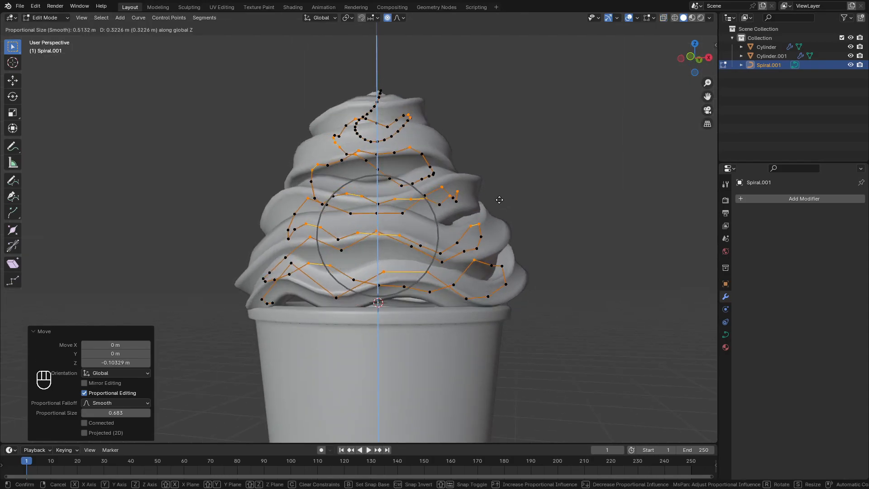
pyautogui.scroll(-1, 499, 199)
pyautogui.scroll(3, 499, 200)
pyautogui.scroll(-2, 500, 200)
pyautogui.rightClick(500, 200)
# - Raise the randomly selected control points along Z with a proportional size of about 0.513 m to make the swirl wavy
pyautogui.press('g')
pyautogui.middleClick(515, 228)
pyautogui.press('shift')
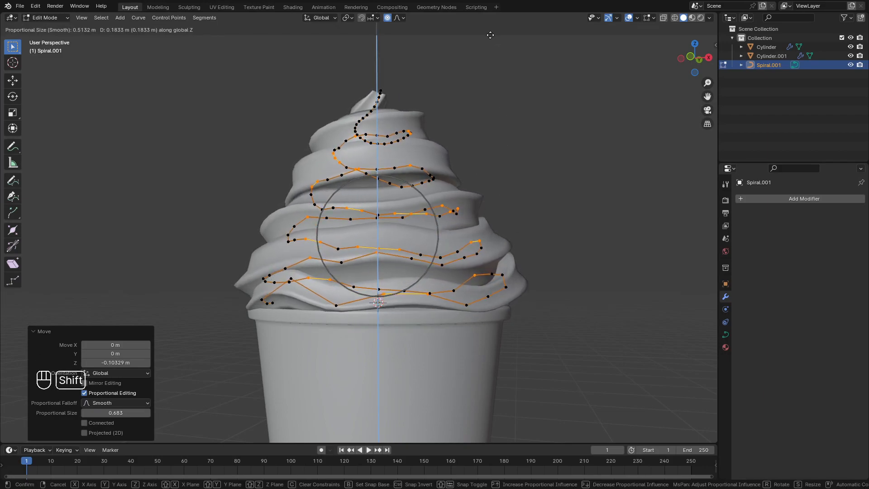
pyautogui.press('Tab')
# - Shrink the curve radius at the spiral's tip control points to narrow the end of the swirl
pyautogui.moveTo(529, 173); pyautogui.dragTo(346, 172, button='middle')
pyautogui.click(346, 172)
pyautogui.click(340, 157)
pyautogui.press('Tab')
pyautogui.scroll(3, 340, 153)
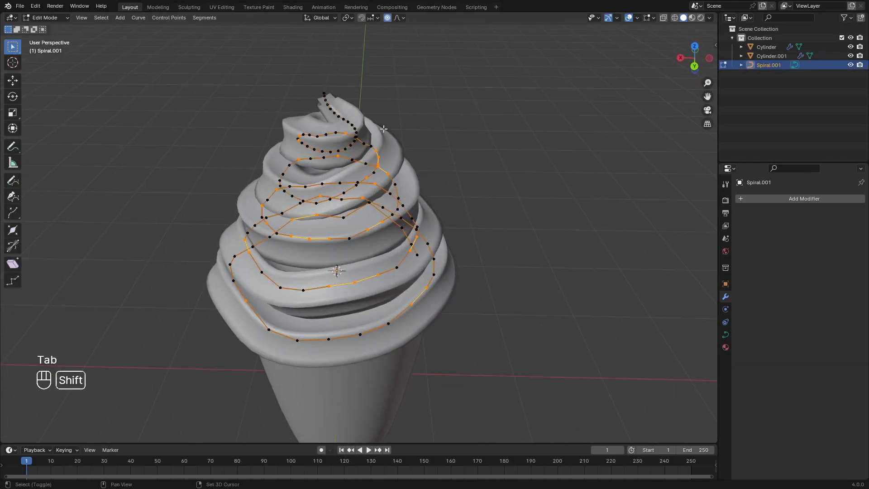
pyautogui.hotkey('alt', 's')
pyautogui.click(330, 123)
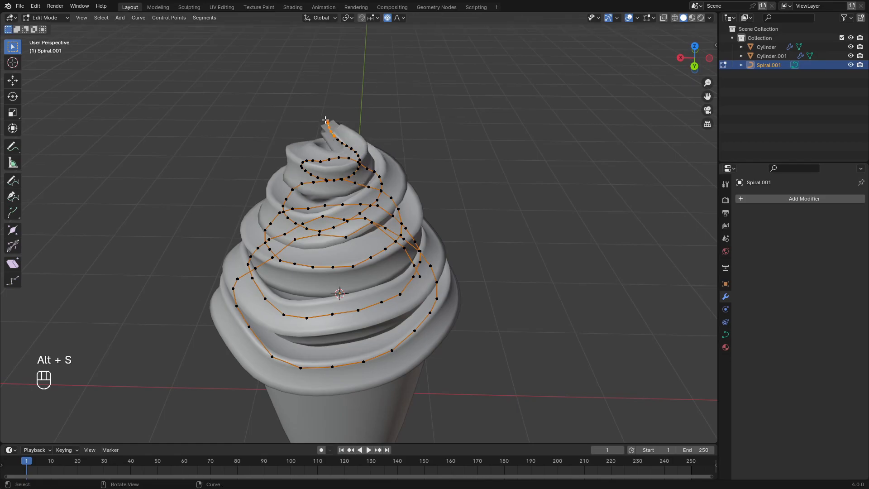
pyautogui.click(344, 129)
pyautogui.press('Tab')
pyautogui.scroll(-3, 435, 168)
pyautogui.click(447, 178)
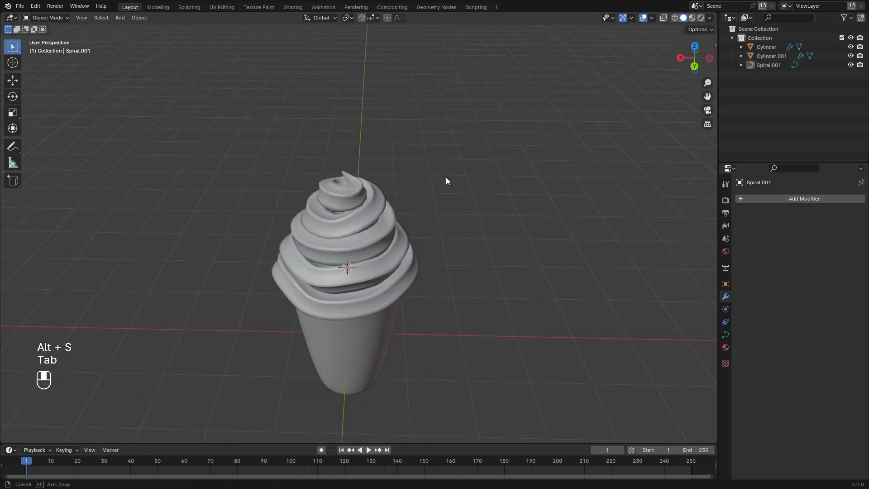
# - Pull the spiral's tip up about 0.079 m with a proportional size of 0.513 m to form a slender peak
pyautogui.moveTo(447, 177); pyautogui.dragTo(458, 206, button='middle')
pyautogui.click(344, 181)
pyautogui.press('Tab')
pyautogui.press('Tab')
pyautogui.click(343, 173)
pyautogui.press('Tab')
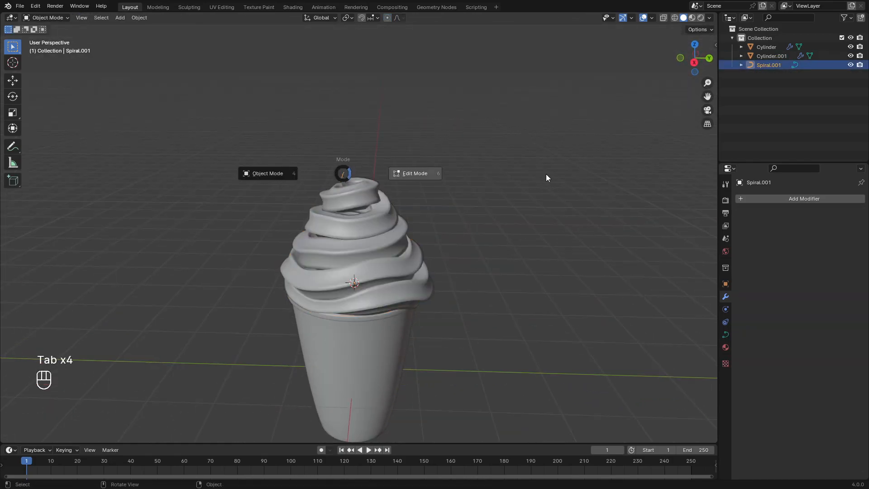
pyautogui.moveTo(431, 176); pyautogui.dragTo(484, 174, button='middle')
pyautogui.scroll(4, 485, 174)
pyautogui.click(489, 161)
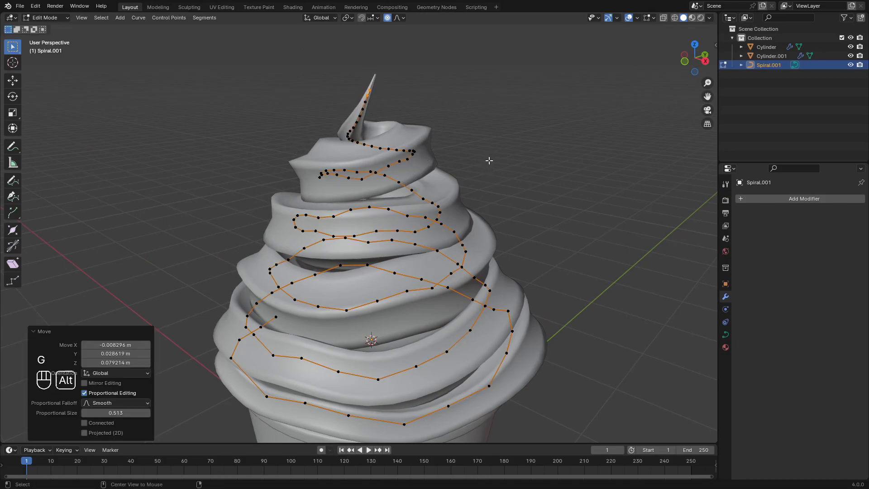
pyautogui.click(135, 253)
pyautogui.press('Tab')
pyautogui.click(578, 197)
pyautogui.scroll(-4, 575, 198)
pyautogui.moveTo(362, 240); pyautogui.dragTo(411, 227, button='middle')
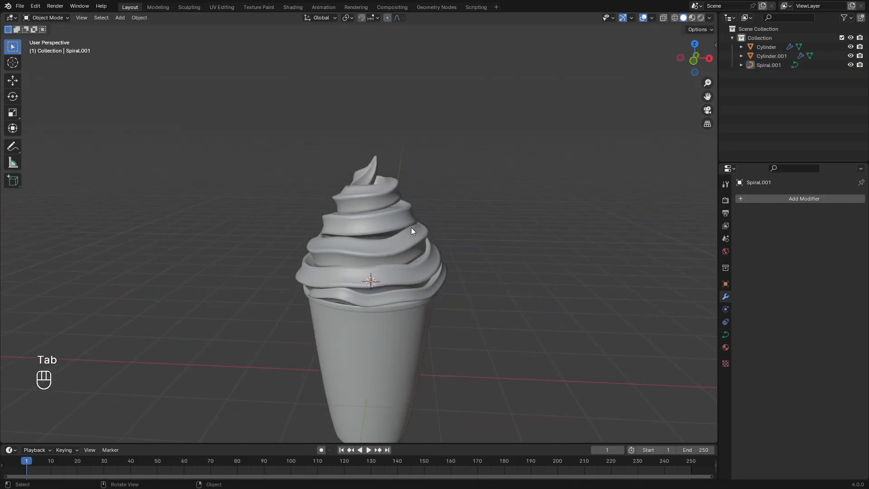
# - Rotate the swirl and its spiral curve together about the Z axis
pyautogui.press('KP_1')
pyautogui.moveTo(296, 163); pyautogui.dragTo(498, 227)
pyautogui.press('r')
pyautogui.press('z')
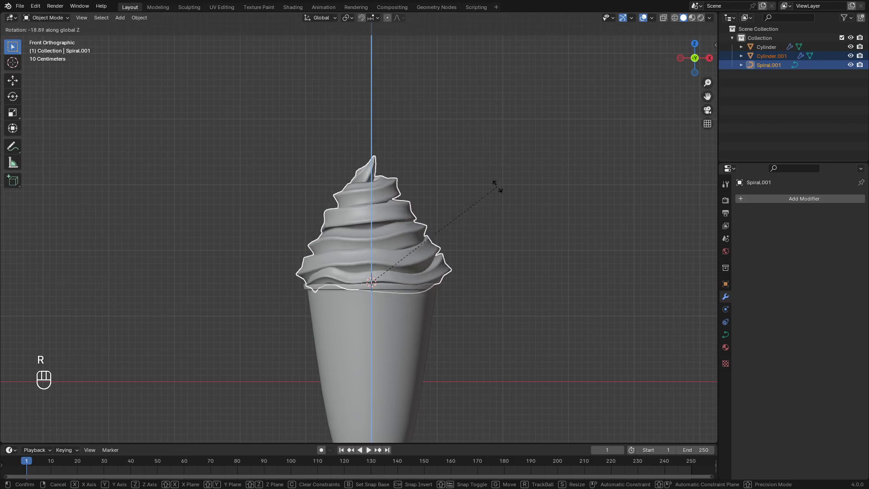
pyautogui.click(333, 187)
pyautogui.click(479, 231)
# - Save the file with the rotated swirl
pyautogui.scroll(-1, 479, 232)
pyautogui.keyDown('shift'); pyautogui.moveTo(477, 244); pyautogui.dragTo(475, 221, button='middle'); pyautogui.keyUp('shift')
pyautogui.scroll(1, 474, 220)
pyautogui.hotkey('ctrl', 'shift', '/')
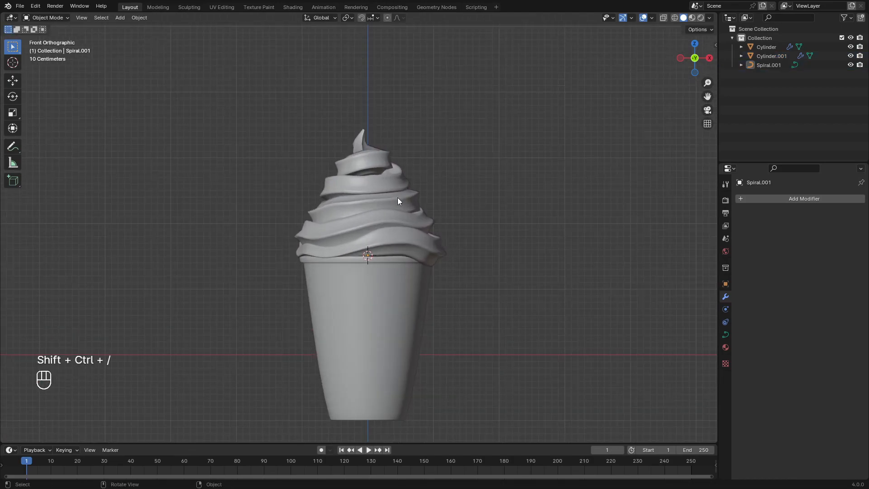
# - Duplicate the swirl and its curve in place, move the copies to a new collection named backup, and hide that collection
pyautogui.moveTo(398, 197); pyautogui.dragTo(532, 156)
pyautogui.press('z')
pyautogui.hotkey('shift', 'd')
pyautogui.rightClick(494, 175)
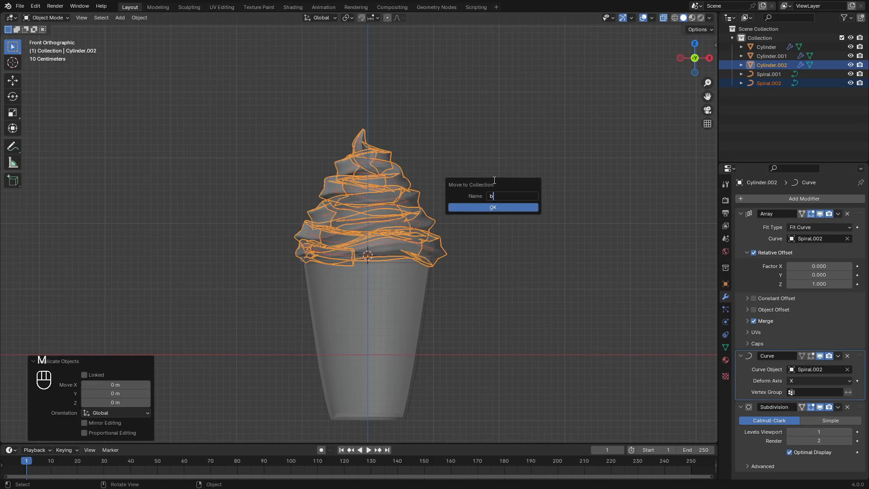
pyautogui.press('Return')
pyautogui.click(842, 74)
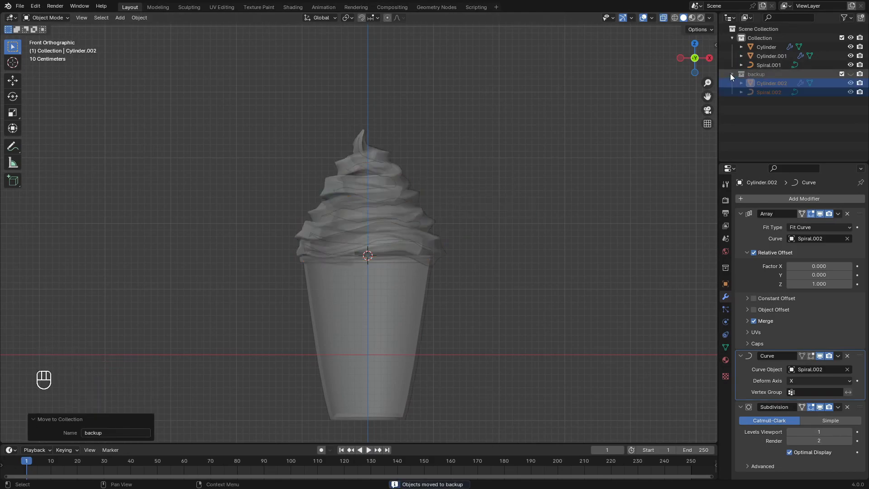
pyautogui.scroll(2, 393, 218)
# - Apply the Array, Curve and Subdivision modifiers to the original swirl
pyautogui.press('z')
pyautogui.click(396, 199)
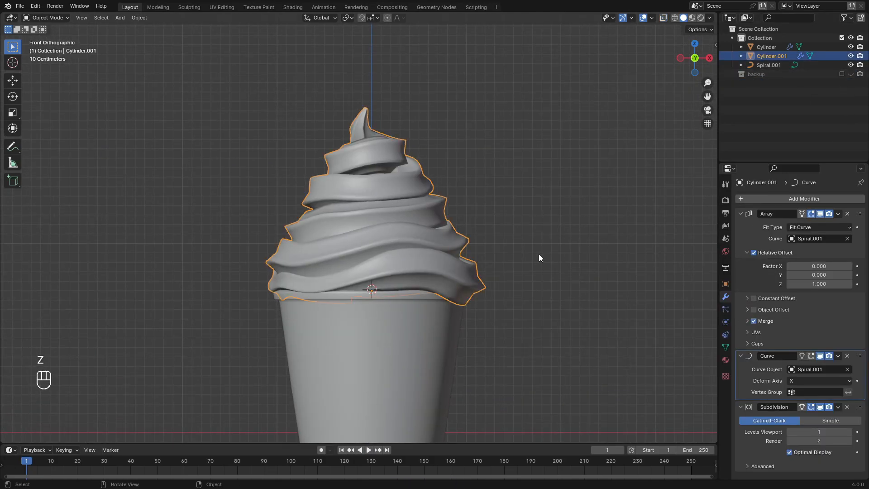
pyautogui.hotkey('ctrl', 'a')
pyautogui.hotkey('ctrl', 'a')
pyautogui.hotkey('ctrl', 'a')
pyautogui.scroll(5, 404, 186)
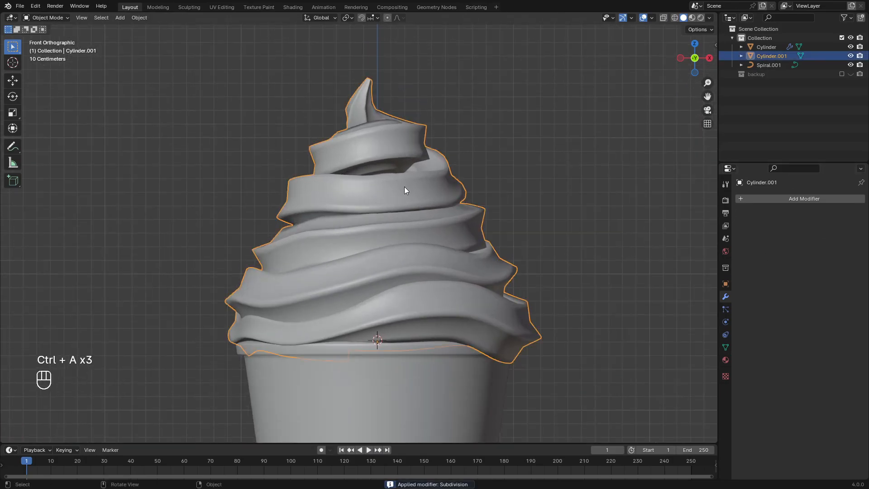
# - Move a vertex under the swirl's upper loop about 0.058 m down with smooth proportional editing to narrow the gap below it
pyautogui.press('Tab')
pyautogui.moveTo(491, 202); pyautogui.dragTo(501, 233, button='middle')
pyautogui.scroll(4, 492, 202)
pyautogui.moveTo(470, 181); pyautogui.dragTo(467, 168, button='middle')
pyautogui.click(451, 159)
pyautogui.press('g')
pyautogui.scroll(12, 450, 159)
pyautogui.rightClick(446, 167)
pyautogui.press('g')
pyautogui.scroll(-10, 532, 176)
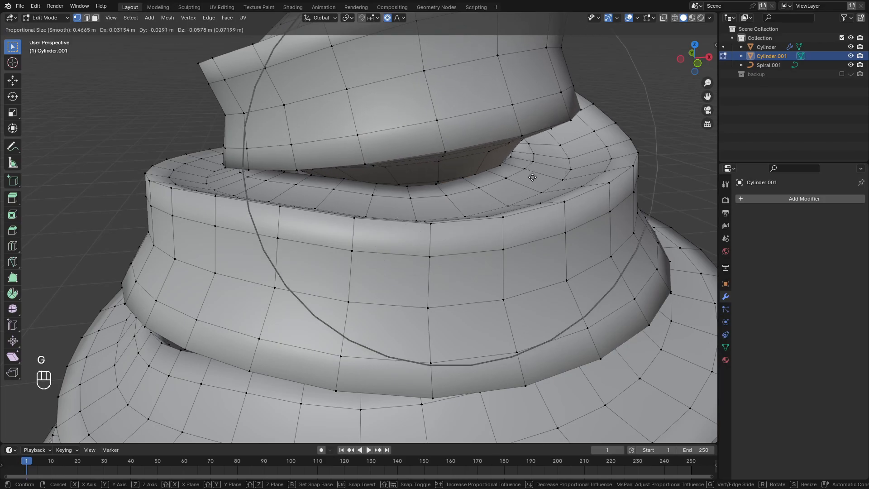
pyautogui.click(534, 177)
pyautogui.moveTo(516, 177); pyautogui.dragTo(436, 175, button='middle')
pyautogui.scroll(-6, 467, 194)
pyautogui.moveTo(472, 198); pyautogui.dragTo(508, 185, button='middle')
pyautogui.scroll(3, 462, 172)
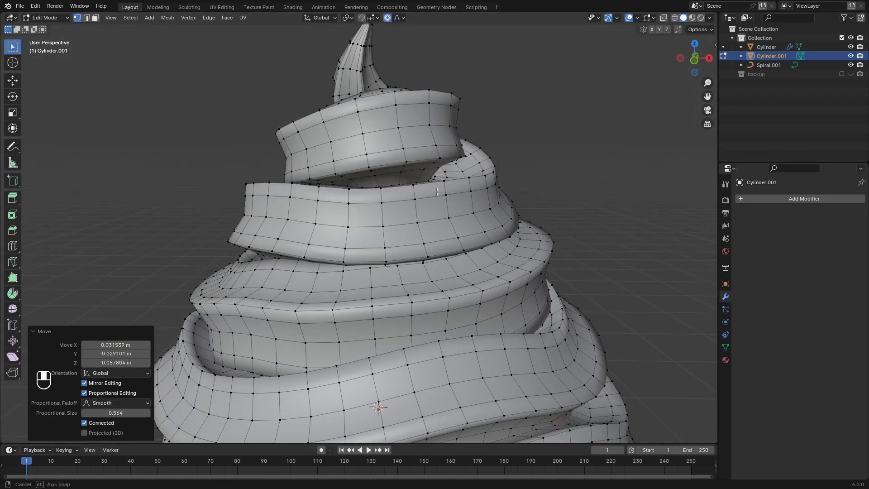
# - Move the vertices bordering the gap under the swirl's top loop with smooth proportional editing to close it
pyautogui.click(446, 159)
pyautogui.press('g')
pyautogui.click(424, 176)
pyautogui.moveTo(421, 176); pyautogui.dragTo(494, 222, button='middle')
pyautogui.press('g')
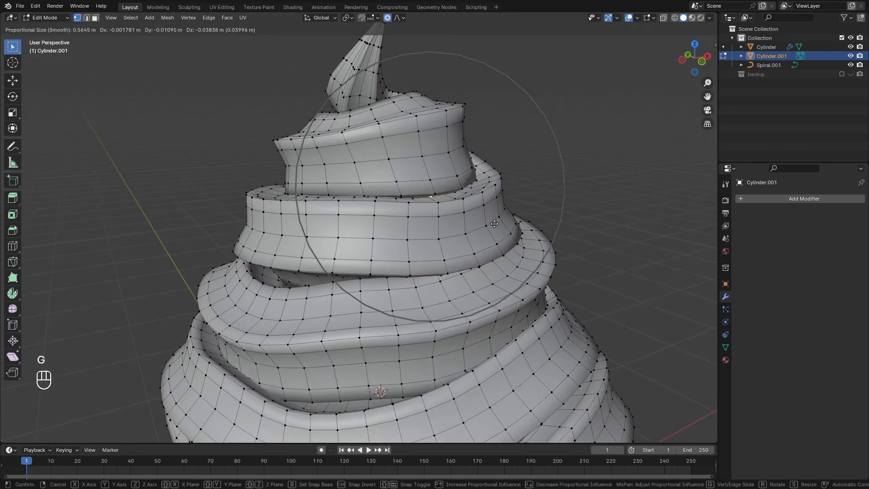
pyautogui.click(484, 215)
pyautogui.scroll(-5, 551, 217)
pyautogui.scroll(6, 553, 217)
# - Move vertices along the gap between the swirl's middle loops with proportional editing so the loops meet
pyautogui.click(350, 317)
pyautogui.moveTo(351, 318); pyautogui.dragTo(446, 280, button='middle')
pyautogui.press('g')
pyautogui.click(312, 308)
pyautogui.click(358, 284)
pyautogui.press('g')
pyautogui.click(369, 277)
# - Move a vertex beside the gap between the swirl's lower loops with proportional editing to narrow the gap
pyautogui.scroll(-3, 371, 278)
pyautogui.keyDown('shift'); pyautogui.moveTo(446, 381); pyautogui.dragTo(434, 356, button='middle'); pyautogui.keyUp('shift')
pyautogui.click(421, 361)
pyautogui.moveTo(423, 360); pyautogui.dragTo(717, 381, button='middle')
pyautogui.press('g')
pyautogui.middleClick(463, 371)
pyautogui.click(462, 384)
# - Adjust further vertices around the lower loops from another side with proportional editing, closing the remaining openings there
pyautogui.moveTo(2, 380); pyautogui.dragTo(417, 353, button='middle')
pyautogui.press('g')
pyautogui.press('g')
pyautogui.click(422, 376)
pyautogui.press('g')
pyautogui.click(381, 345)
pyautogui.press('Tab')
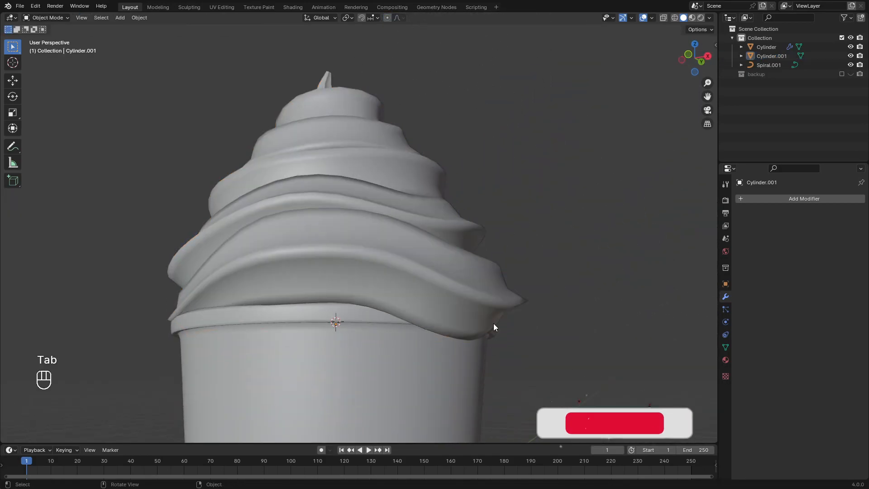
# - Move a vertex on a middle loop's underside about 0.048 m down along Z with a proportional size of about 0.35 m
pyautogui.press('Tab')
pyautogui.moveTo(536, 355); pyautogui.dragTo(417, 359, button='middle')
pyautogui.scroll(5, 411, 291)
pyautogui.press('g')
pyautogui.scroll(4, 432, 277)
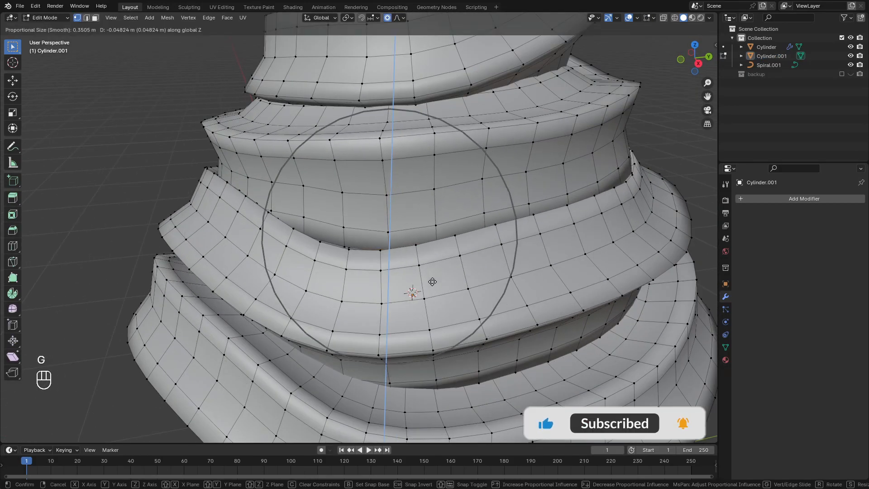
pyautogui.click(433, 282)
pyautogui.press('Tab')
# - Move vertices beside the open gap on the swirl's back with proportional editing to bring its two loops together
pyautogui.scroll(-3, 338, 273)
pyautogui.moveTo(403, 275); pyautogui.dragTo(279, 272, button='middle')
pyautogui.press('Tab')
pyautogui.scroll(4, 330, 222)
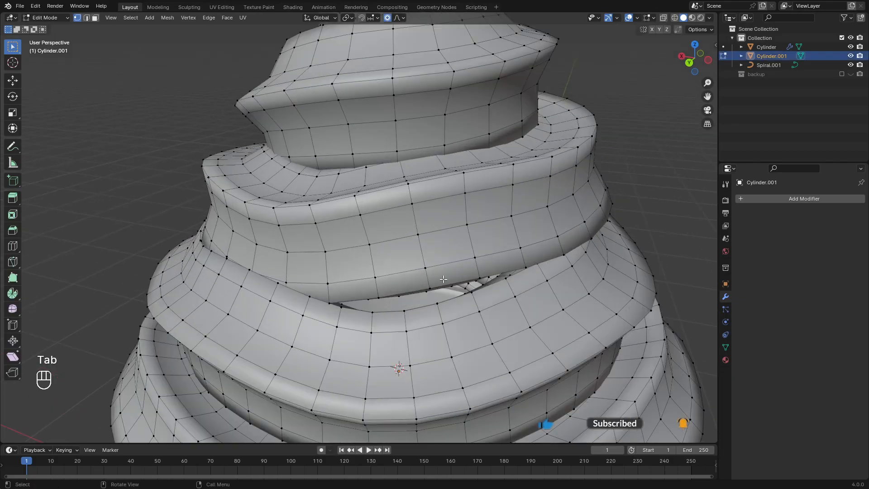
pyautogui.press('g')
pyautogui.click(515, 324)
pyautogui.moveTo(515, 324); pyautogui.dragTo(490, 320, button='middle')
pyautogui.press('g')
pyautogui.click(492, 321)
# - Move another vertex at the back gap vertically along Z with proportional editing to close it further
pyautogui.click(409, 307)
pyautogui.press('g')
pyautogui.press('z')
pyautogui.click(497, 320)
pyautogui.press('Tab')
# - Check the back of the swirl and move one more vertex on the loop above the gap to seal it
pyautogui.click(670, 319)
pyautogui.scroll(-3, 588, 315)
pyautogui.moveTo(580, 313); pyautogui.dragTo(555, 310, button='middle')
pyautogui.scroll(4, 488, 322)
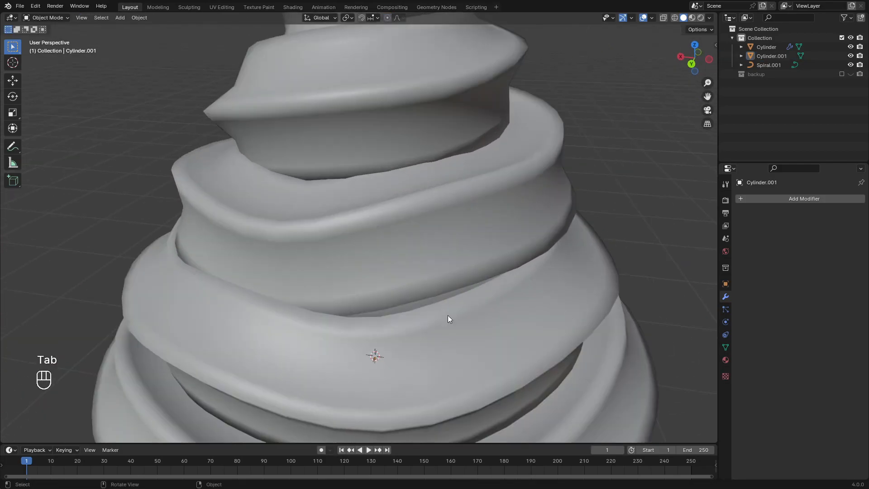
pyautogui.press('Tab')
pyautogui.click(331, 251)
pyautogui.press('g')
pyautogui.click(368, 270)
pyautogui.press('Tab')
# - Check the finished swirl from the front and save the file
pyautogui.click(547, 294)
pyautogui.scroll(-4, 547, 294)
pyautogui.moveTo(547, 294); pyautogui.dragTo(648, 296, button='middle')
pyautogui.press('KP_1')
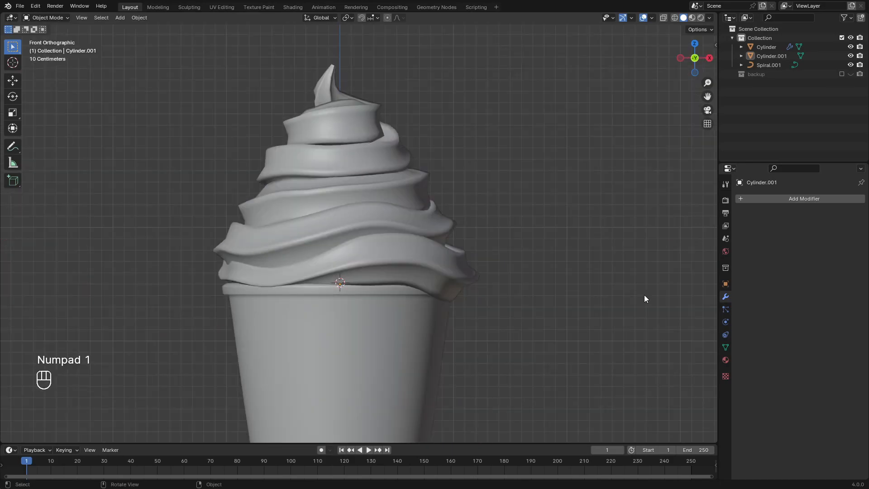
pyautogui.scroll(-2, 550, 235)
pyautogui.hotkey('ctrl', 's')
pyautogui.hotkey('ctrl', 'shift', '/')
pyautogui.hotkey('shift', 'a')
pyautogui.moveTo(557, 247)
pyautogui.click(617, 262)
pyautogui.press('g')
pyautogui.click(365, 289)
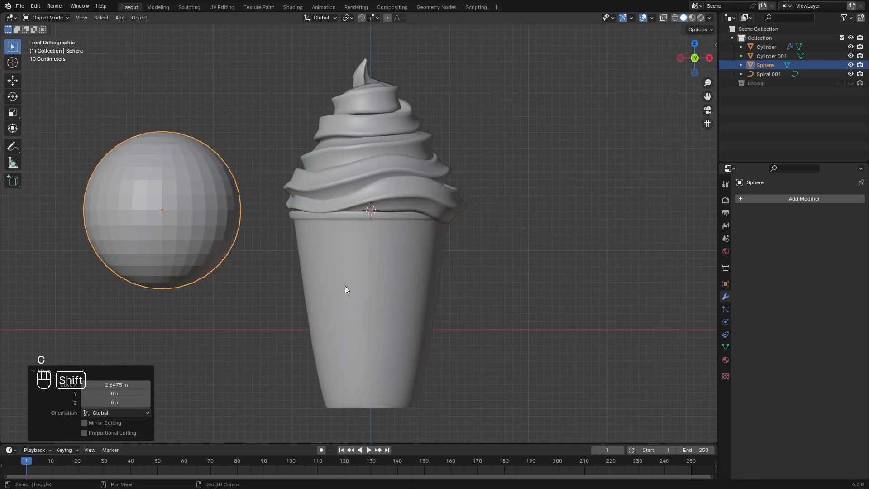
pyautogui.press('x')
pyautogui.click(366, 289)
# - Add a round cube with radius 1, size 0 and 4 arc divisions, and move it along X beside the cup
pyautogui.hotkey('shift', 'a')
pyautogui.moveTo(366, 289)
pyautogui.click(416, 218)
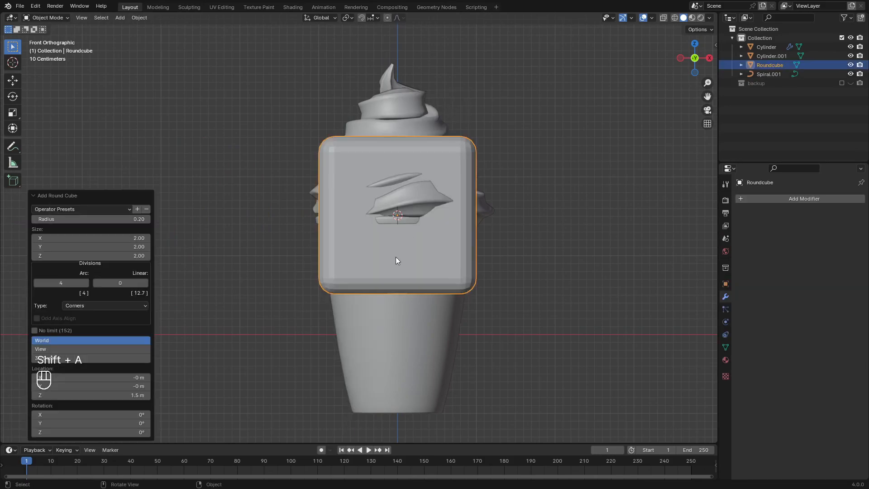
pyautogui.click(71, 269)
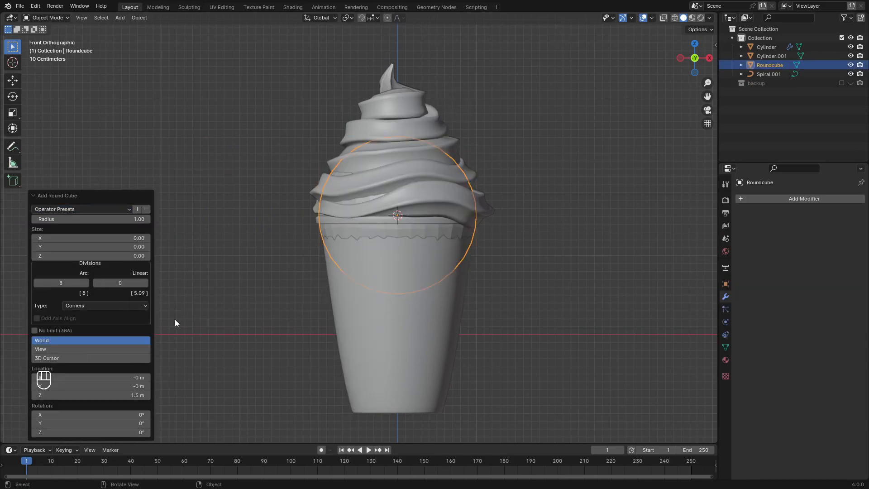
pyautogui.click(37, 283)
pyautogui.press('g')
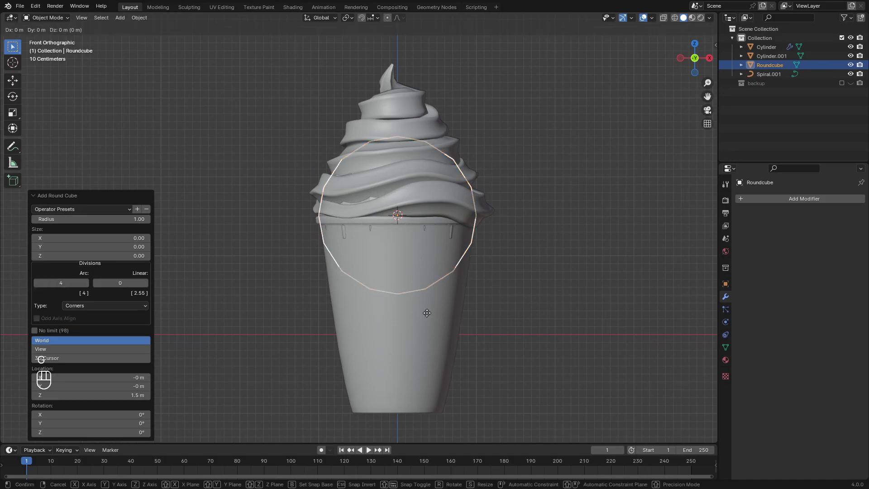
pyautogui.press('x')
pyautogui.click(244, 313)
# - Duplicate the round cube along X and place the copy on its far side from the cup
pyautogui.keyDown('shift'); pyautogui.moveTo(295, 304); pyautogui.dragTo(385, 318, button='middle'); pyautogui.keyUp('shift')
pyautogui.scroll(2, 425, 303)
pyautogui.press('Tab')
pyautogui.moveTo(491, 274); pyautogui.dragTo(389, 324, button='middle')
pyautogui.scroll(-2, 394, 317)
pyautogui.press('Tab')
pyautogui.press('KP_1')
pyautogui.hotkey('shift', 'd')
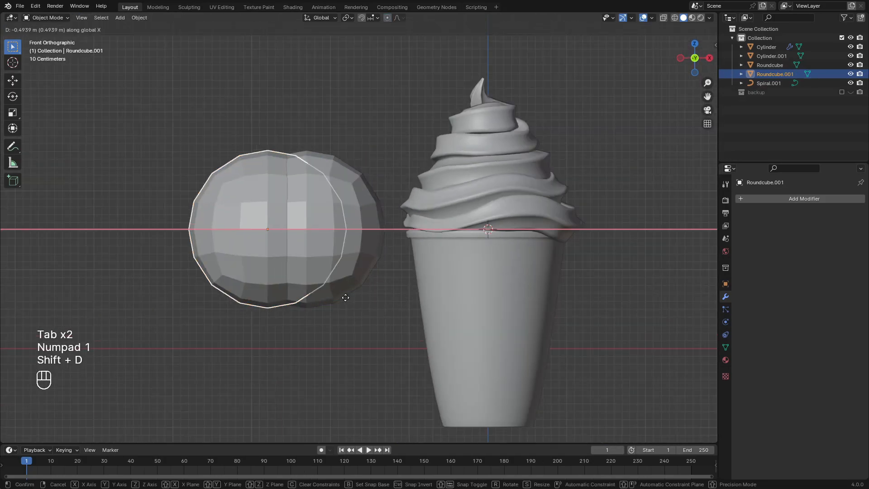
pyautogui.click(248, 294)
# - Deform the duplicated round cube into an irregular lump by moving its outer vertices inward with smooth proportional editing
pyautogui.press('Tab')
pyautogui.moveTo(248, 294); pyautogui.dragTo(399, 263, button='middle')
pyautogui.press('KP_1')
pyautogui.press('z')
pyautogui.moveTo(322, 314)
pyautogui.mouseDown(button='middle')
pyautogui.moveTo(296, 294)
pyautogui.moveTo(326, 311)
pyautogui.mouseUp(button='middle')
pyautogui.click(289, 289)
pyautogui.press('KP_1')
pyautogui.press('z')
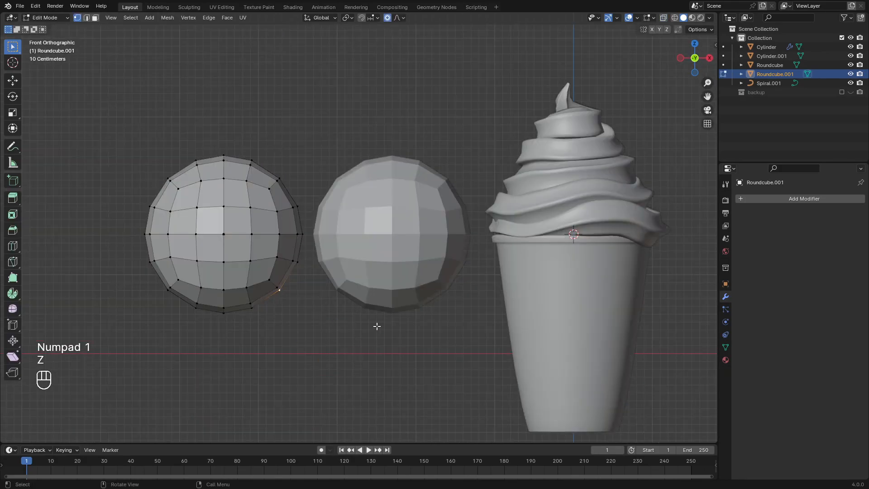
pyautogui.press('g')
pyautogui.rightClick(370, 320)
pyautogui.click(252, 160)
pyautogui.press('g')
pyautogui.click(297, 200)
pyautogui.click(146, 233)
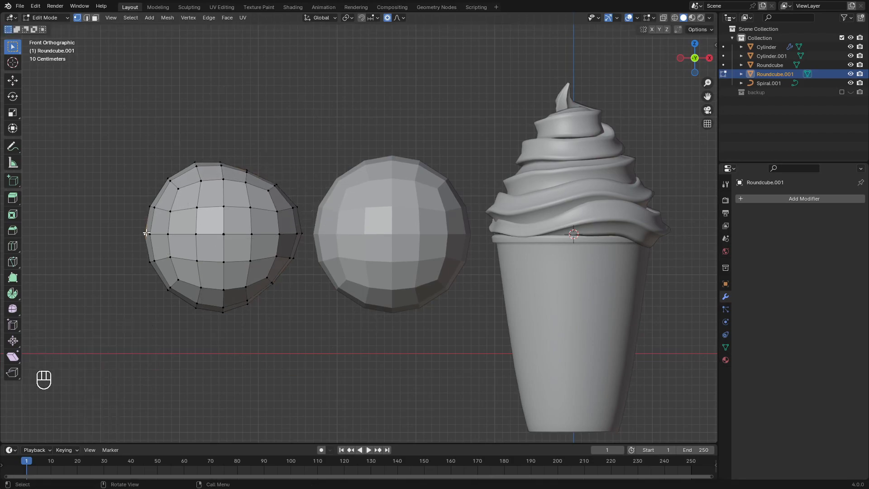
pyautogui.click(237, 260)
pyautogui.press('Tab')
# - Reshape the original round cube by raising its bottom vertices and pulling an upper side vertex inward with proportional editing
pyautogui.click(451, 259)
pyautogui.press('Tab')
pyautogui.moveTo(451, 258); pyautogui.dragTo(478, 297, button='middle')
pyautogui.press('KP_1')
pyautogui.click(392, 312)
pyautogui.press('g')
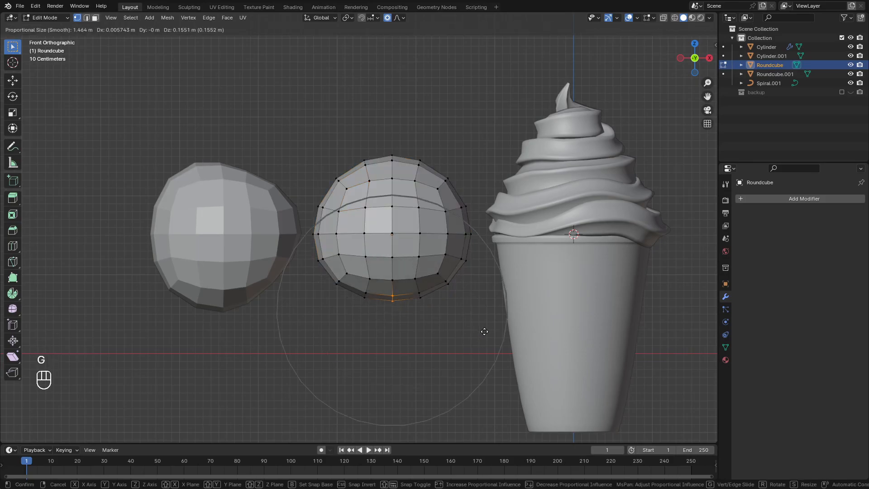
pyautogui.click(485, 327)
pyautogui.click(447, 178)
pyautogui.press('g')
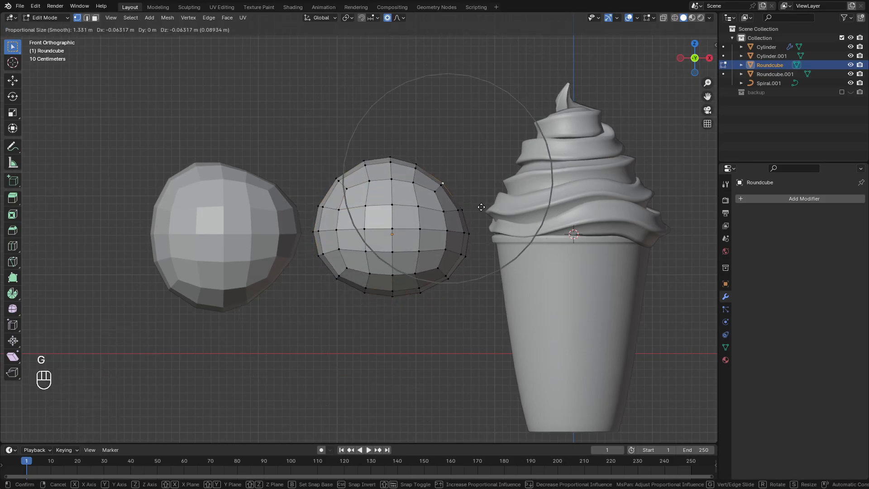
pyautogui.click(480, 210)
pyautogui.press('Tab')
# - Scale the round cube nearest the cup to 0.984 along X
pyautogui.click(500, 181)
pyautogui.click(466, 300)
pyautogui.scroll(-2, 465, 299)
pyautogui.moveTo(466, 300); pyautogui.dragTo(467, 373, button='middle')
pyautogui.press('z')
pyautogui.press('z')
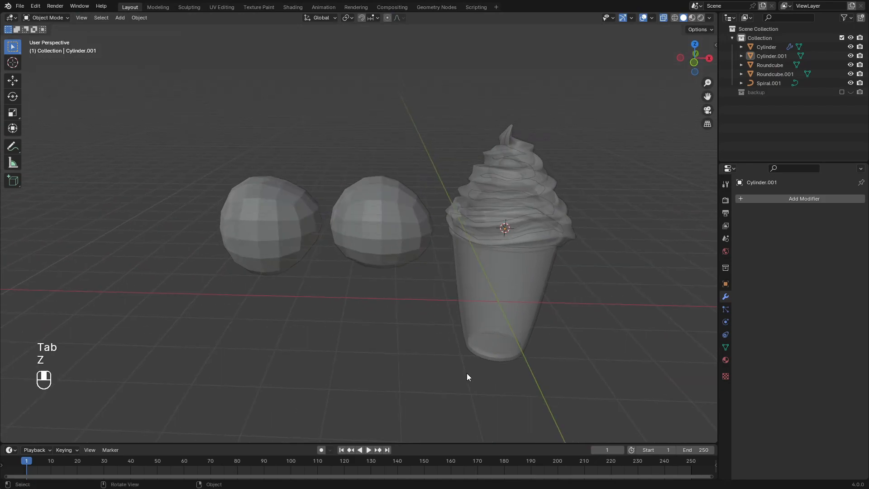
pyautogui.moveTo(390, 199); pyautogui.dragTo(385, 221, button='middle')
pyautogui.click(385, 222)
pyautogui.press('s')
pyautogui.press('x')
pyautogui.click(418, 232)
pyautogui.press('Tab')
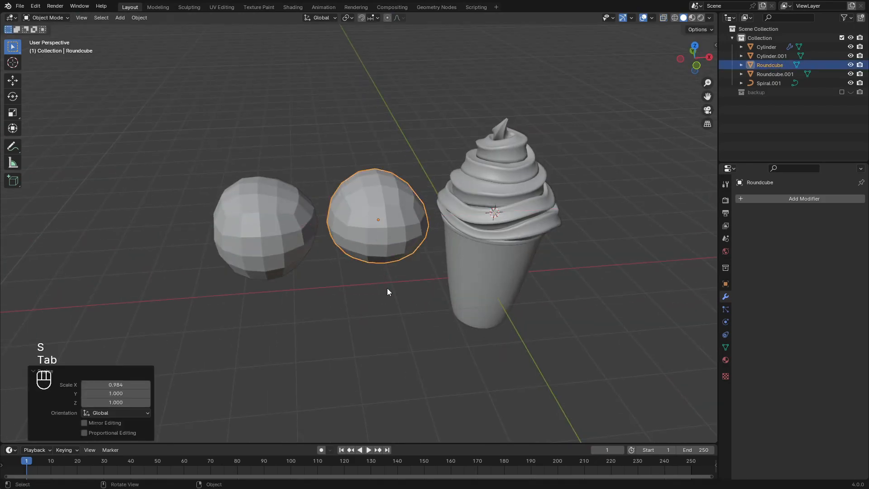
# - Select both lumpy round cubes and shade them smooth
pyautogui.click(387, 288)
pyautogui.moveTo(387, 288); pyautogui.dragTo(390, 283, button='middle')
pyautogui.press('KP_1')
pyautogui.moveTo(390, 283); pyautogui.dragTo(243, 207)
pyautogui.rightClick(367, 226)
pyautogui.click(368, 238)
# - Move both round cubes to a new collection named particle
pyautogui.press('m')
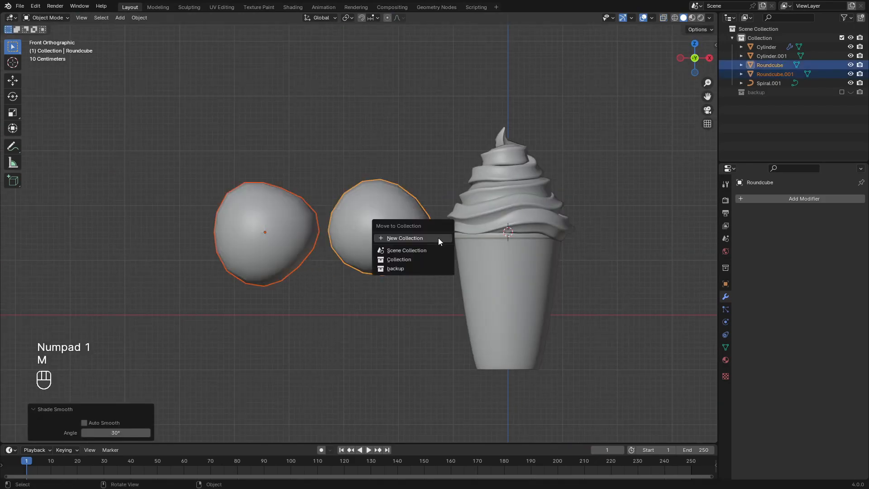
pyautogui.click(438, 238)
pyautogui.write('partic;e')
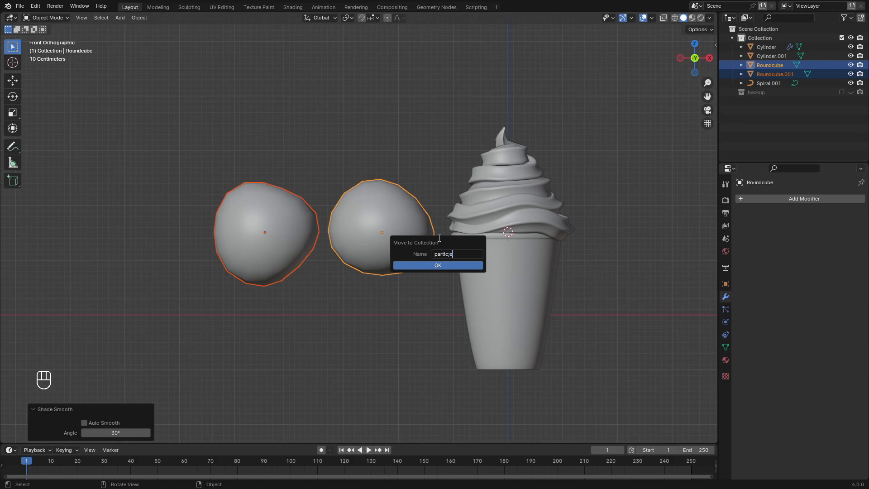
pyautogui.click(446, 255)
pyautogui.press('Return')
pyautogui.press('Return')
# - Add a particle system to the swirl, set its type to Hair and its number to 200
pyautogui.click(603, 280)
pyautogui.keyDown('shift'); pyautogui.moveTo(602, 276); pyautogui.dragTo(541, 279, button='middle'); pyautogui.keyUp('shift')
pyautogui.scroll(1, 521, 258)
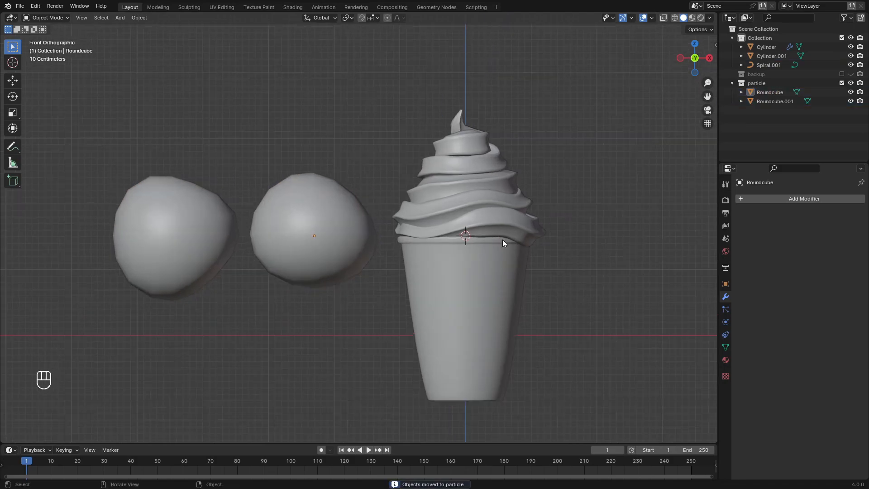
pyautogui.keyDown('shift'); pyautogui.moveTo(500, 237); pyautogui.dragTo(449, 236, button='middle'); pyautogui.keyUp('shift')
pyautogui.click(444, 219)
pyautogui.click(862, 200)
pyautogui.scroll(1, 262, 217)
pyautogui.keyDown('shift'); pyautogui.moveTo(262, 216); pyautogui.dragTo(325, 229, button='middle'); pyautogui.keyUp('shift')
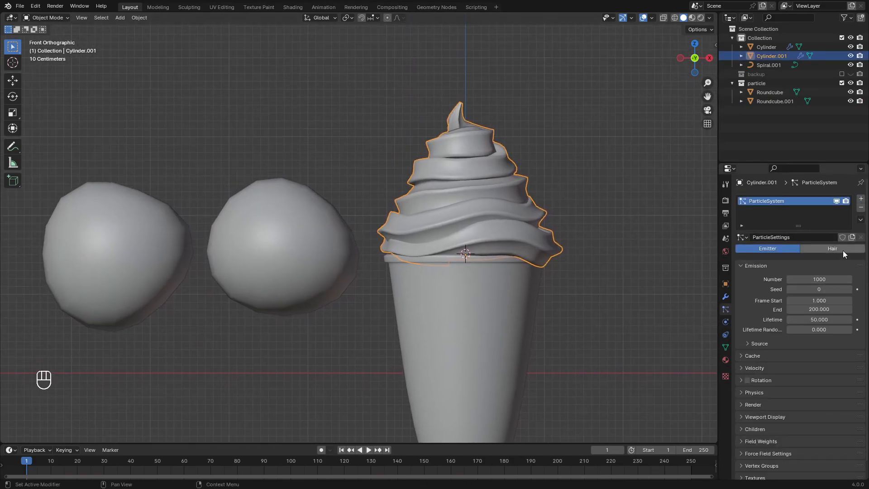
pyautogui.click(843, 252)
pyautogui.keyDown('shift'); pyautogui.moveTo(693, 270); pyautogui.dragTo(616, 271, button='middle'); pyautogui.keyUp('shift')
pyautogui.write('200')
pyautogui.press('Return')
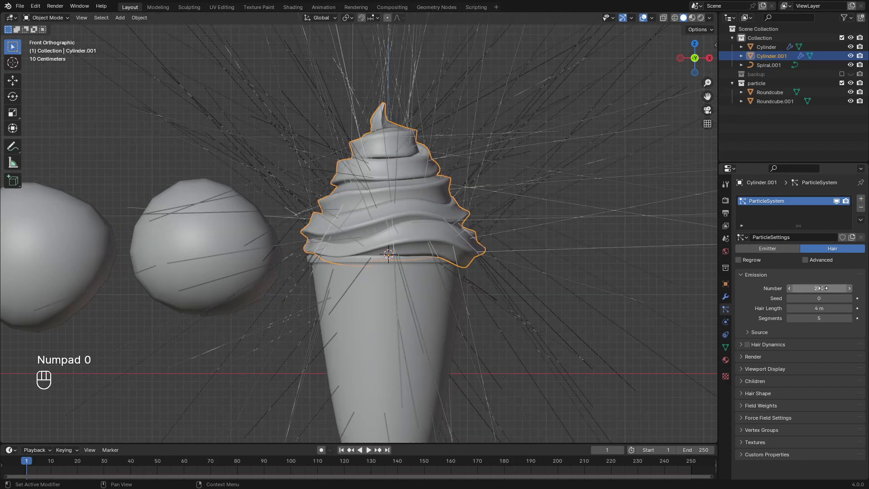
pyautogui.click(746, 332)
pyautogui.click(746, 332)
pyautogui.click(805, 367)
pyautogui.click(805, 386)
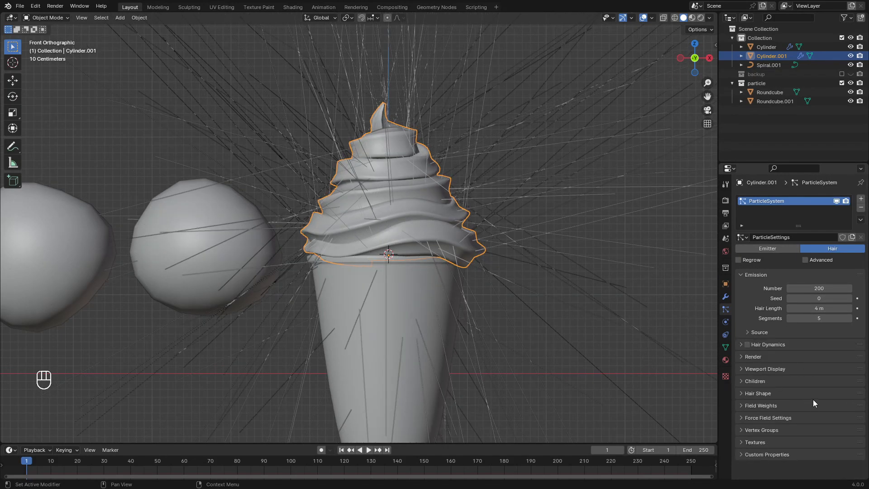
# - Render the swirl's hair particles as a collection and choose the particle collection as the instances
pyautogui.click(770, 357)
pyautogui.scroll(-4, 814, 394)
pyautogui.click(831, 297)
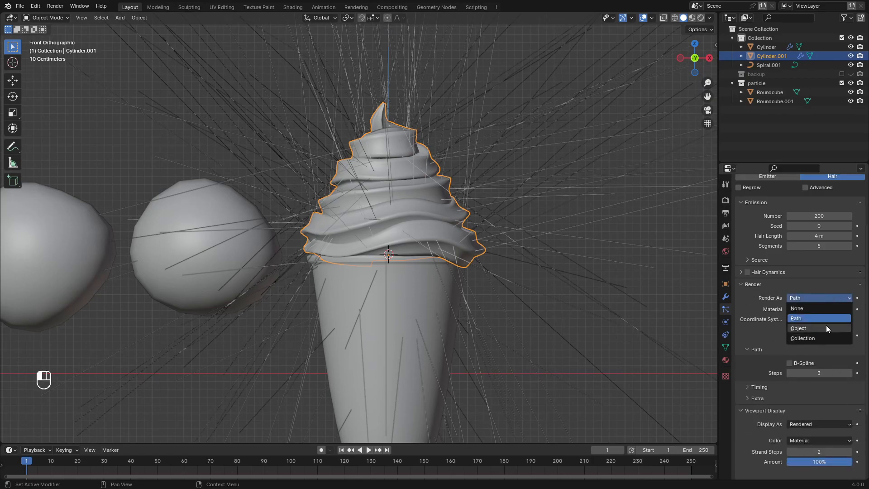
pyautogui.click(832, 330)
pyautogui.click(829, 299)
pyautogui.click(820, 338)
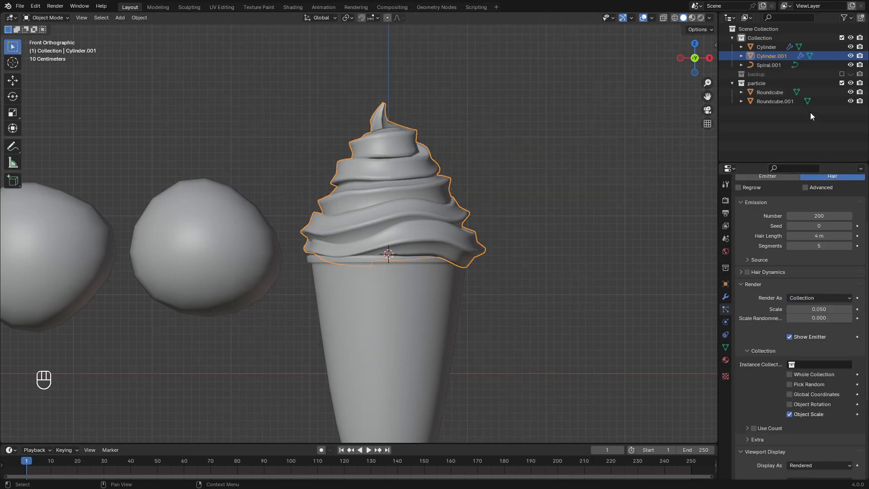
pyautogui.click(820, 364)
pyautogui.click(845, 398)
# - Turn off Object Scale for the swirl's particle instances and set their scale to 0.015
pyautogui.moveTo(534, 317); pyautogui.dragTo(503, 276, button='middle')
pyautogui.scroll(-2, 781, 385)
pyautogui.click(791, 378)
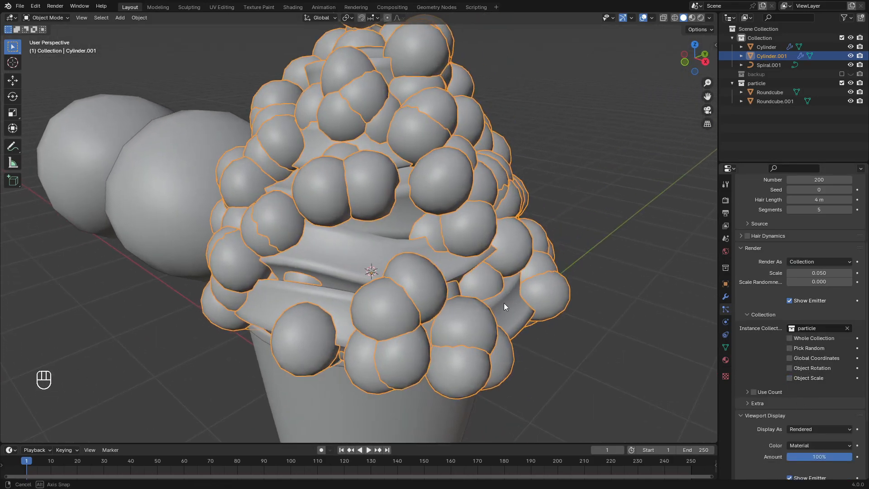
pyautogui.scroll(-5, 828, 411)
pyautogui.scroll(4, 828, 411)
pyautogui.moveTo(820, 270); pyautogui.dragTo(799, 270)
pyautogui.scroll(-6, 603, 327)
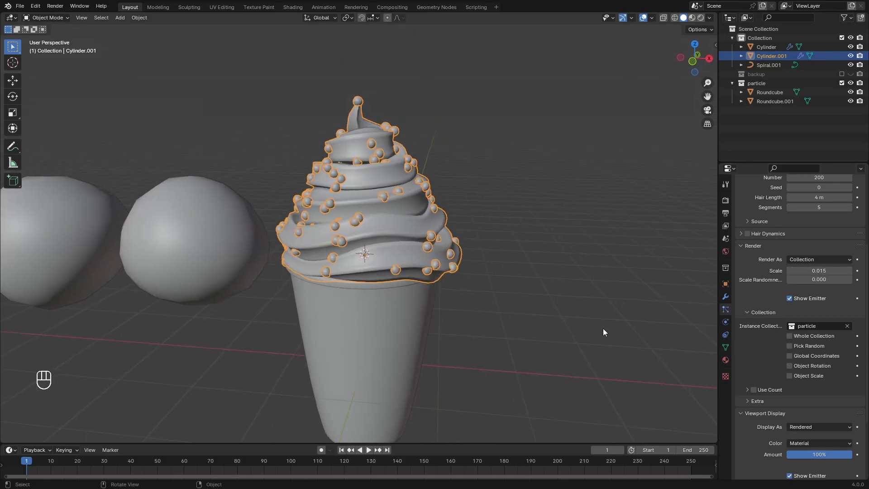
# - Reduce the swirl's particle number to 65 and set the scale randomness to 0.503
pyautogui.scroll(5, 819, 282)
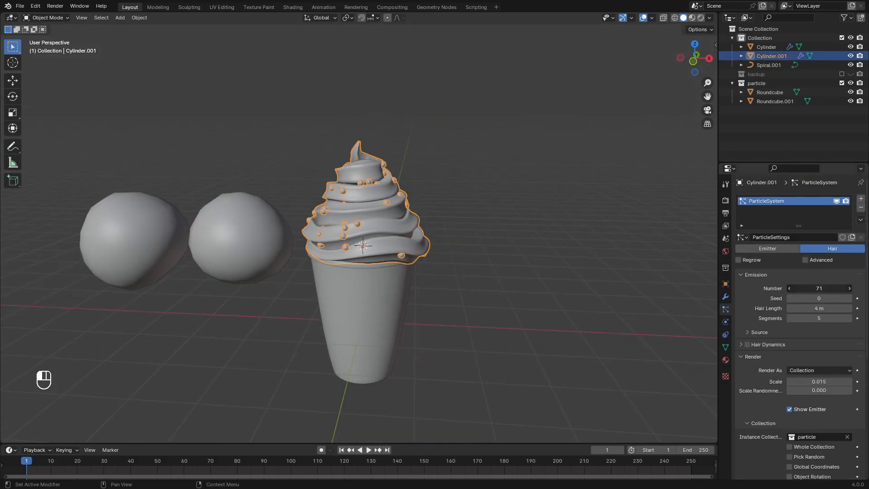
pyautogui.scroll(5, 398, 254)
pyautogui.moveTo(399, 253); pyautogui.dragTo(339, 250, button='middle')
pyautogui.click(836, 288)
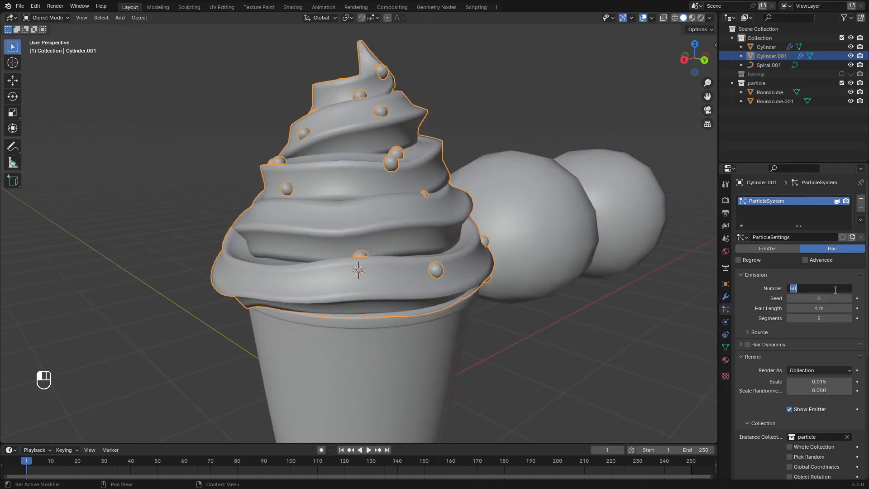
pyautogui.moveTo(367, 312); pyautogui.dragTo(467, 314, button='middle')
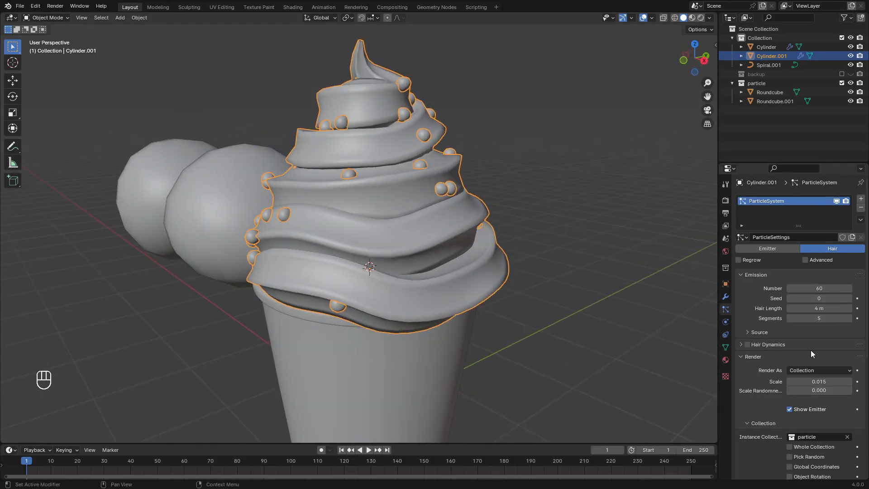
pyautogui.scroll(-9, 811, 351)
pyautogui.scroll(2, 835, 364)
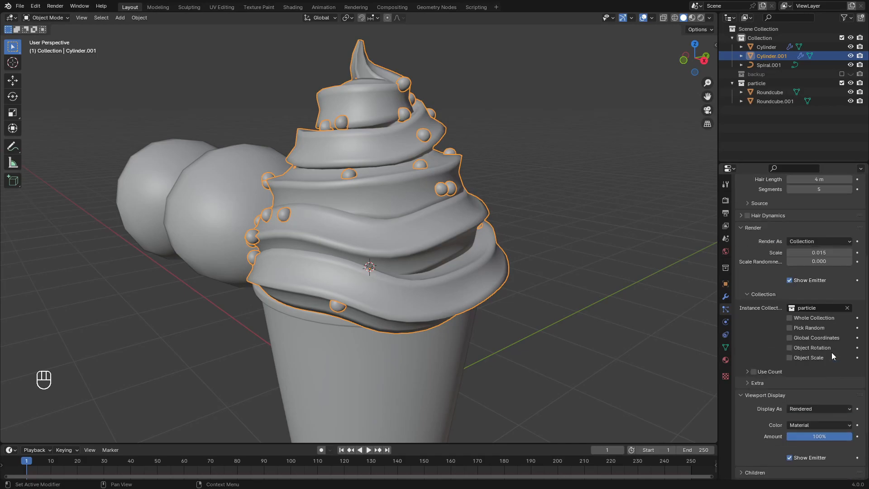
pyautogui.moveTo(820, 261); pyautogui.dragTo(820, 261)
pyautogui.moveTo(437, 219); pyautogui.dragTo(491, 217, button='middle')
pyautogui.scroll(5, 850, 259)
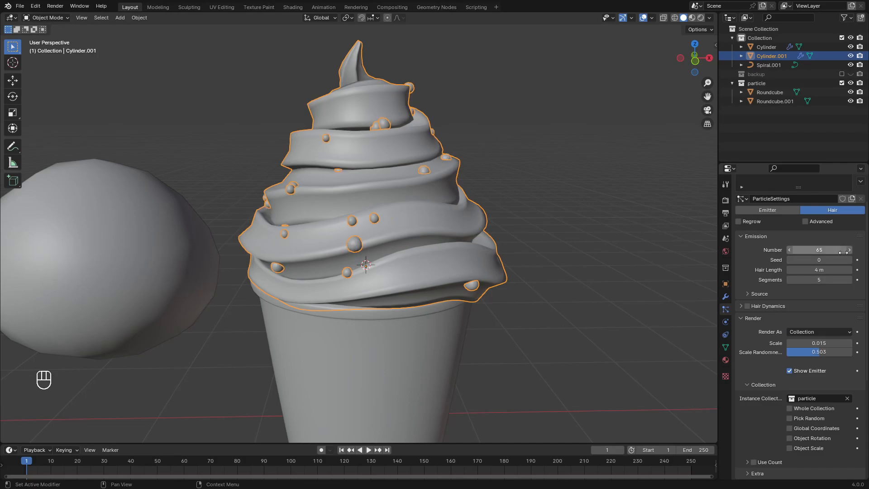
# - Change the swirl particle system's seed to 6 while viewing the cup from the front
pyautogui.scroll(-3, 541, 272)
pyautogui.press('KP_1')
pyautogui.click(850, 260)
pyautogui.click(850, 261)
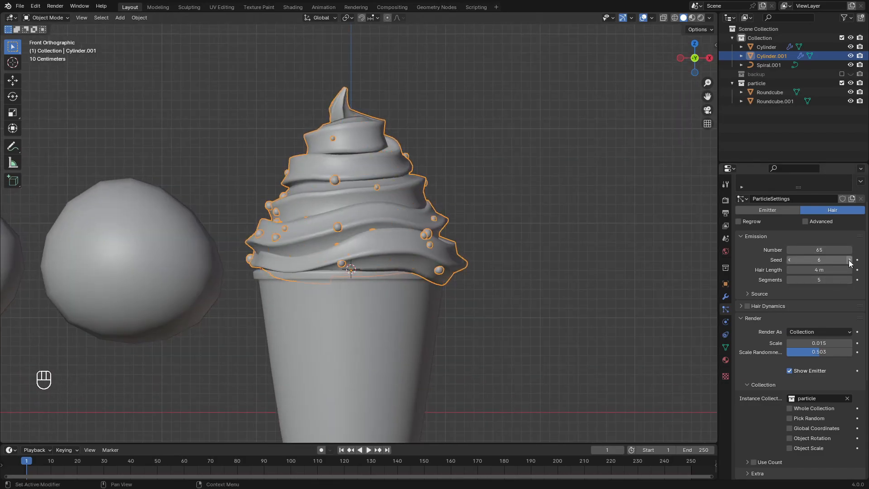
# - Set the render scale of the swirl's particles to 0.017
pyautogui.click(489, 291)
pyautogui.moveTo(489, 291); pyautogui.dragTo(498, 322, button='middle')
pyautogui.scroll(-7, 815, 417)
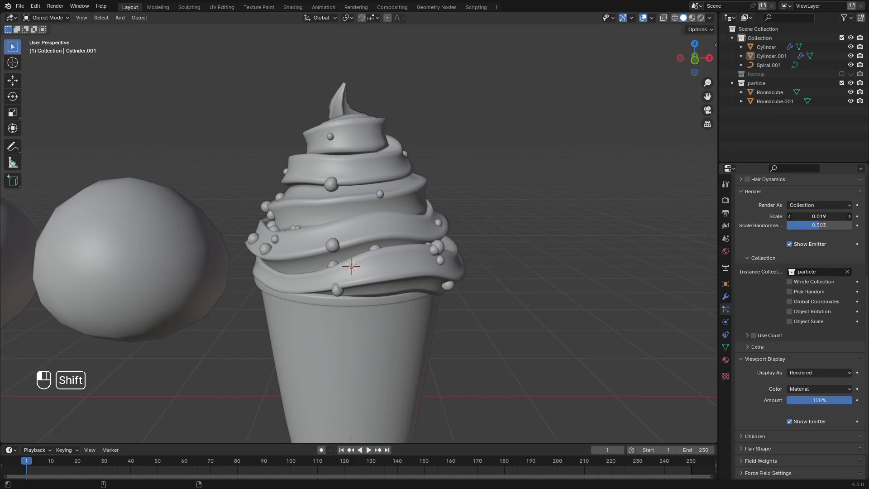
pyautogui.scroll(-4, 560, 264)
pyautogui.moveTo(561, 264); pyautogui.dragTo(458, 256, button='middle')
# - Add a cube and move it down 1.5134 m along Z so it encloses the lower cup
pyautogui.press('KP_1')
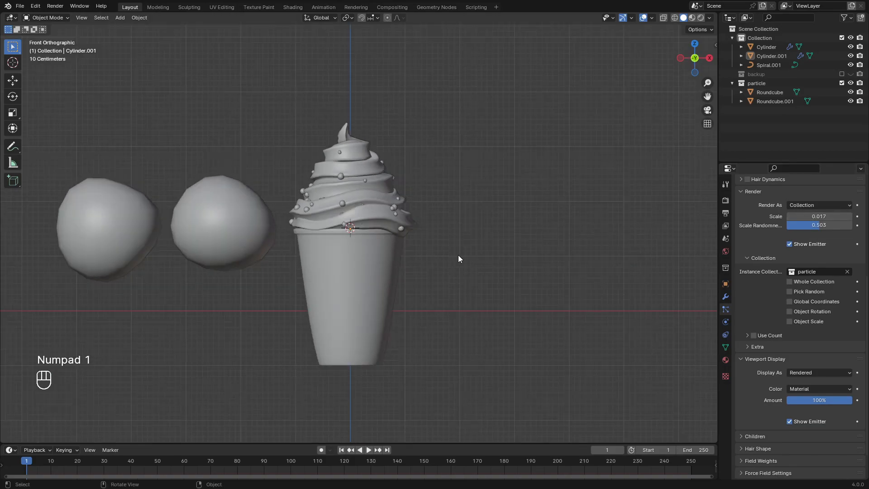
pyautogui.hotkey('shift', 'a')
pyautogui.moveTo(404, 254)
pyautogui.click(486, 265)
pyautogui.press('g')
pyautogui.click(505, 355)
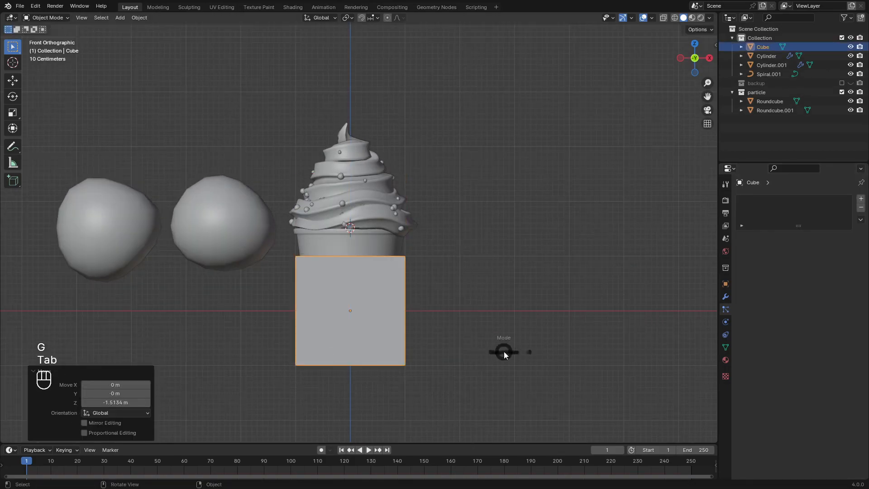
# - Move the cube's top vertices up to the height of the cup's rim, with X-ray on
pyautogui.press('Tab')
pyautogui.hotkey('alt', 'z')
pyautogui.moveTo(416, 267); pyautogui.dragTo(229, 192)
pyautogui.press('g')
pyautogui.rightClick(503, 279)
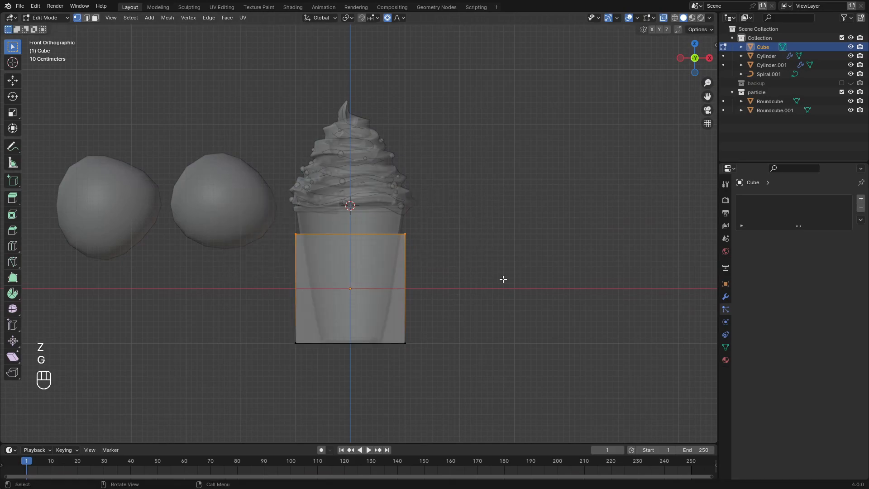
pyautogui.click(505, 251)
# - Scale the cube's bottom face to 0.649 and widen its top face slightly beyond the cup's rim
pyautogui.moveTo(258, 327); pyautogui.dragTo(521, 384)
pyautogui.press('s')
pyautogui.click(467, 377)
pyautogui.moveTo(260, 181); pyautogui.dragTo(500, 237)
pyautogui.press('s')
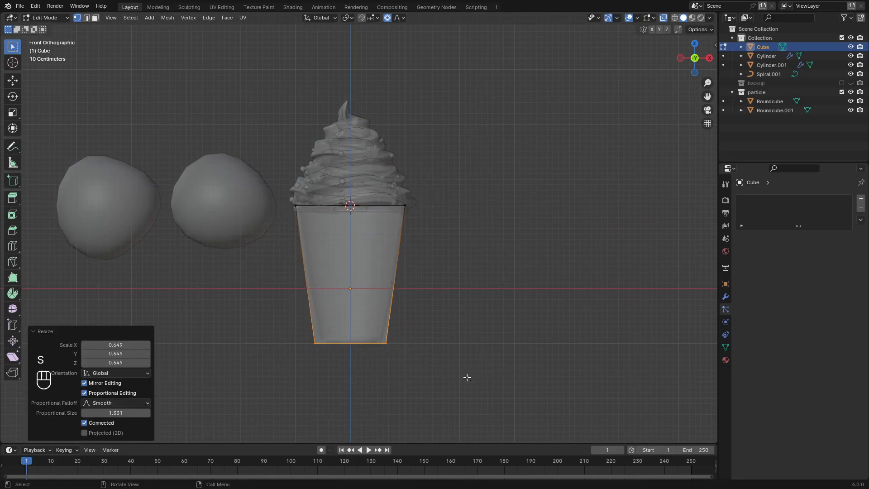
pyautogui.click(514, 240)
# - Extrude the cube's top face up 1.8938 m to the swirl's tip and shrink it to a narrow end
pyautogui.middleClick(515, 143)
pyautogui.click(515, 134)
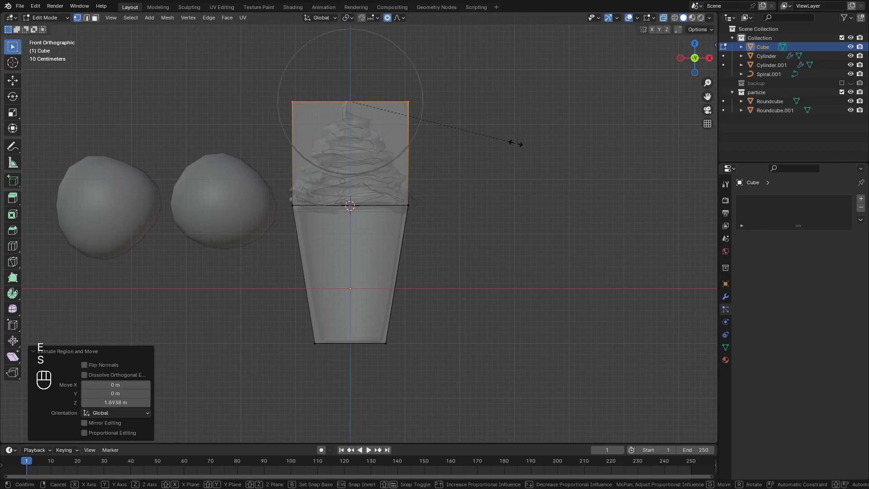
pyautogui.press('s')
pyautogui.click(361, 119)
# - Add an edge loop midway up the section around the swirl and scale it by 1.417
pyautogui.hotkey('ctrl', 'r')
pyautogui.click(389, 155)
pyautogui.rightClick(388, 155)
pyautogui.press('s')
pyautogui.click(412, 183)
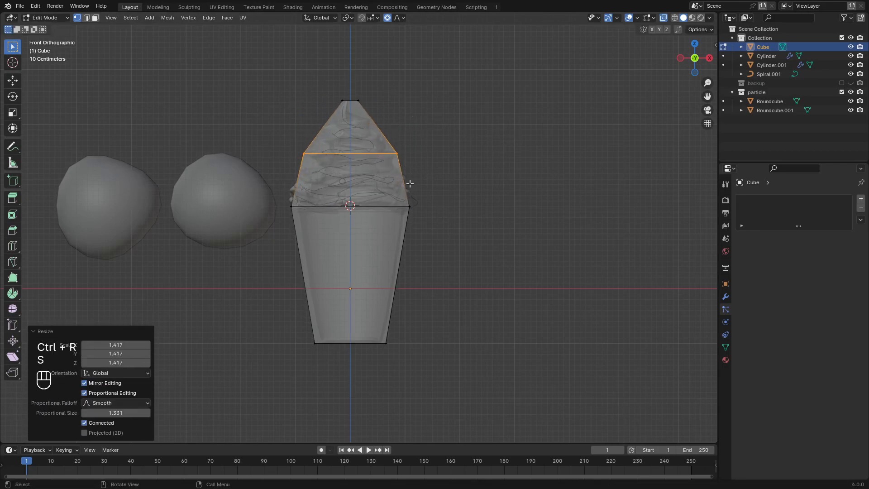
# - Add another edge loop between the swirl's middle and the cup's rim and scale it by 1.086
pyautogui.click(352, 181)
pyautogui.rightClick(352, 181)
pyautogui.press('s')
pyautogui.click(422, 236)
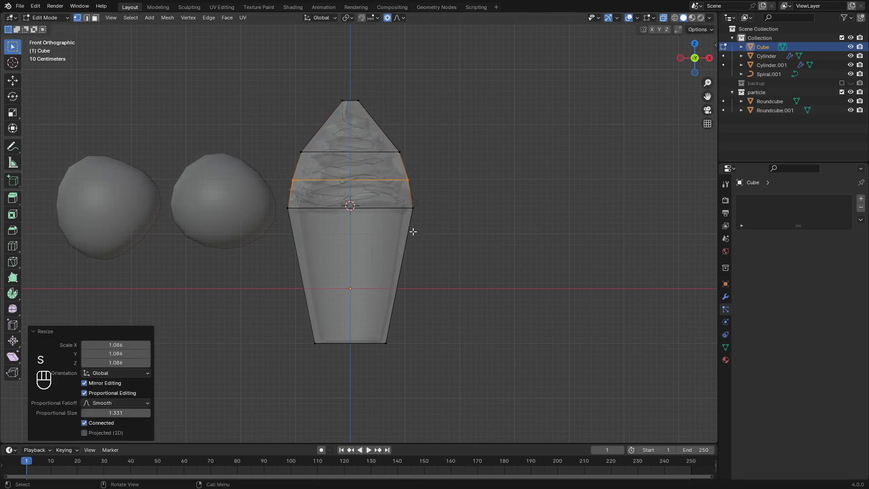
# - Slightly enlarge the enclosing shape's rim-level edge loop and bottom face, and return to Object Mode
pyautogui.keyDown('alt'); pyautogui.click(399, 207); pyautogui.keyUp('alt')
pyautogui.press('s')
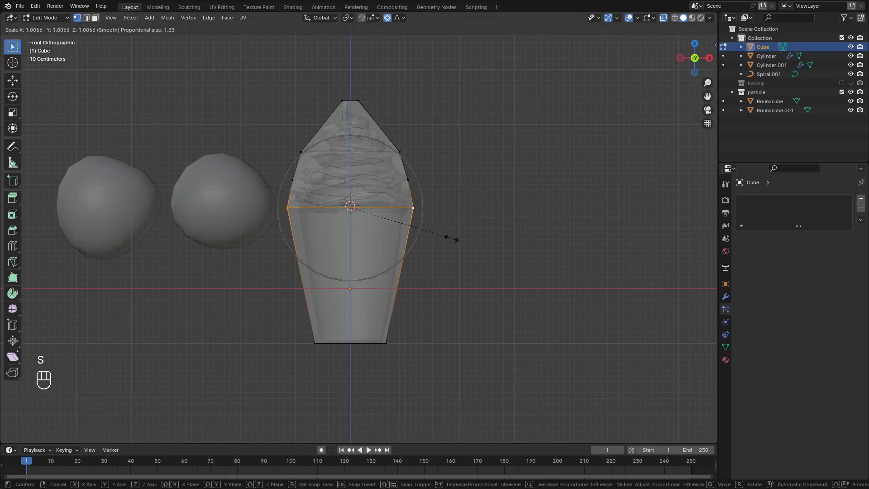
pyautogui.click(450, 240)
pyautogui.click(316, 343)
pyautogui.press('s')
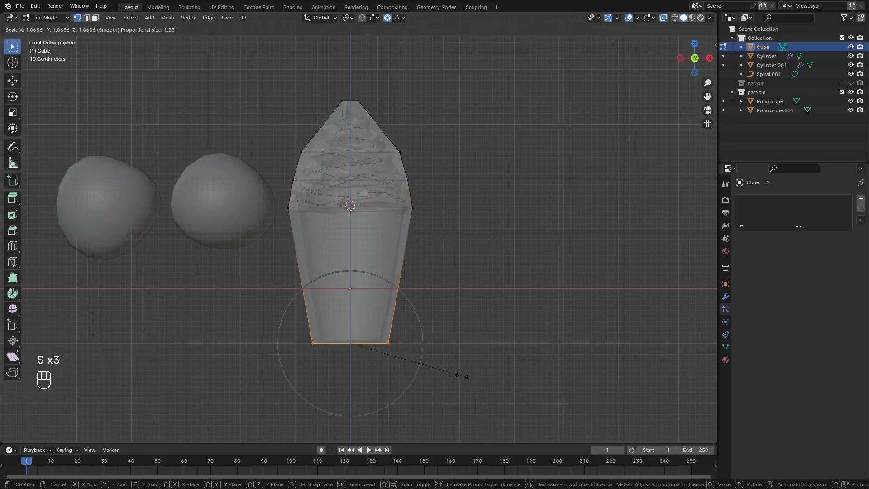
pyautogui.click(456, 375)
pyautogui.press('Tab')
# - Add Subdivision and Bevel modifiers to the enclosing cube, with the Bevel first in the stack
pyautogui.moveTo(481, 330); pyautogui.dragTo(457, 272, button='middle')
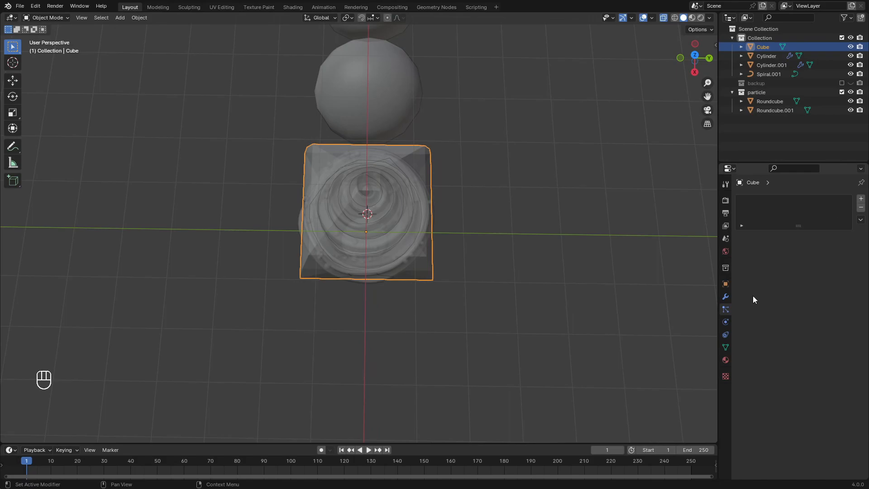
pyautogui.click(853, 199)
pyautogui.click(748, 222)
pyautogui.moveTo(679, 204); pyautogui.dragTo(555, 191, button='middle')
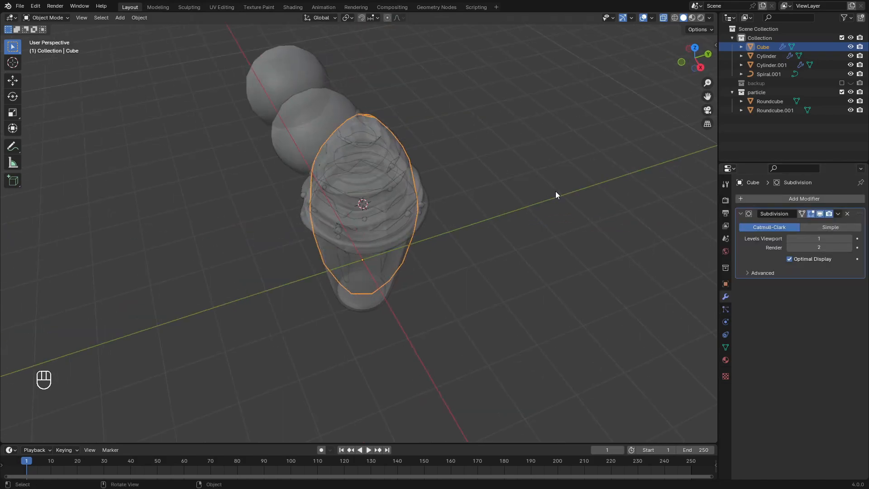
pyautogui.click(806, 202)
pyautogui.click(722, 218)
pyautogui.moveTo(643, 222); pyautogui.dragTo(677, 202, button='middle')
pyautogui.moveTo(860, 295); pyautogui.dragTo(856, 217)
# - Turn off X-ray and add a particle system of type Hair to the enclosing cube
pyautogui.hotkey('alt', 'z')
pyautogui.moveTo(415, 259); pyautogui.dragTo(538, 246, button='middle')
pyautogui.click(727, 310)
pyautogui.click(860, 200)
pyautogui.click(826, 250)
# - Render the enclosing cube's particles as a collection, using the particle collection as instances
pyautogui.scroll(-3, 525, 253)
pyautogui.scroll(-5, 823, 381)
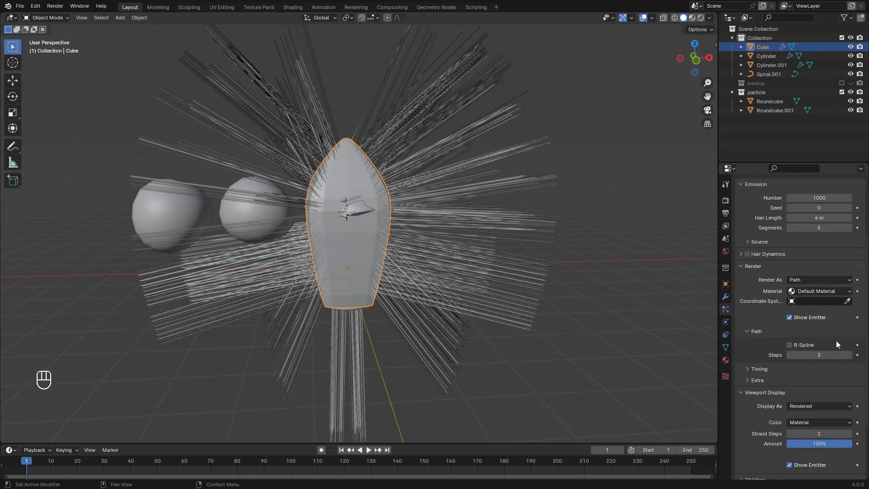
pyautogui.scroll(-5, 837, 324)
pyautogui.scroll(4, 801, 349)
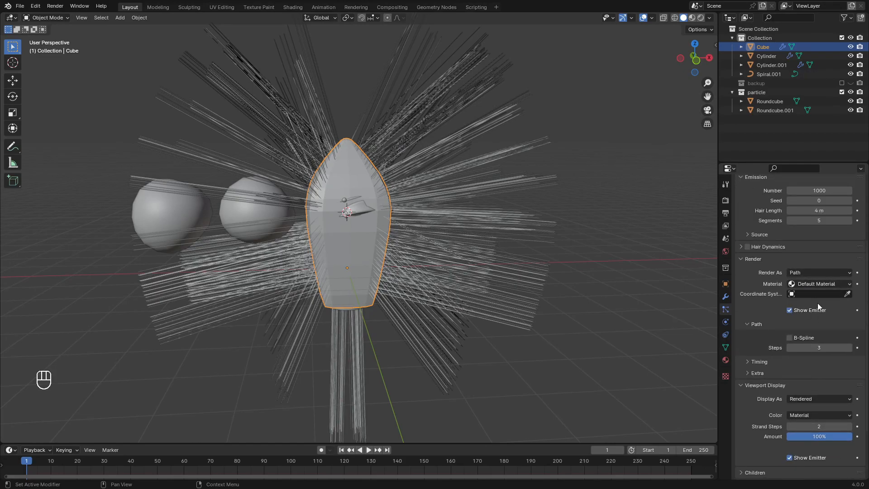
pyautogui.click(803, 312)
pyautogui.click(827, 339)
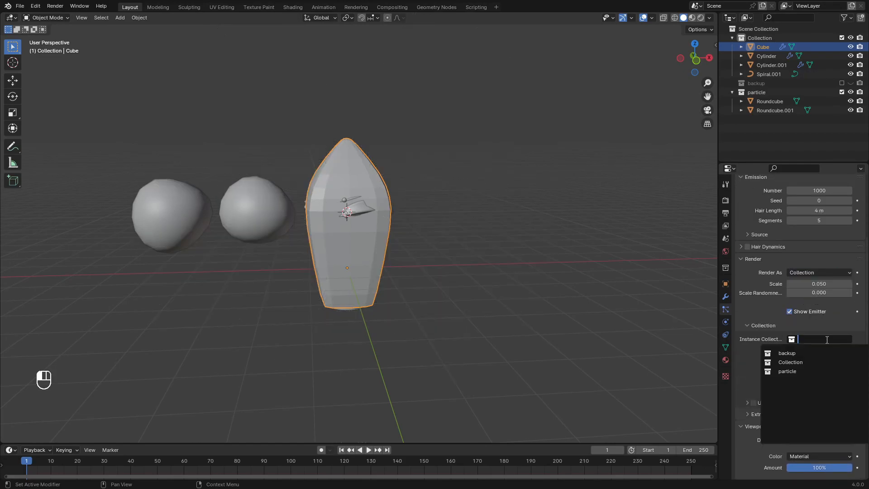
pyautogui.click(799, 372)
pyautogui.scroll(3, 571, 290)
pyautogui.moveTo(568, 272); pyautogui.dragTo(566, 326, button='middle')
pyautogui.scroll(5, 788, 357)
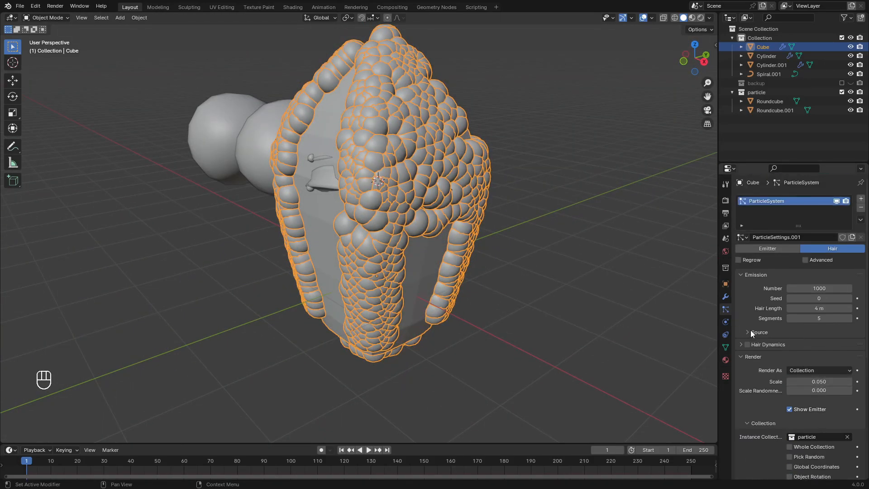
# - Set the enclosing cube's particles to emit from Volume
pyautogui.click(755, 332)
pyautogui.click(813, 346)
pyautogui.click(800, 376)
pyautogui.moveTo(535, 281); pyautogui.dragTo(487, 262, button='middle')
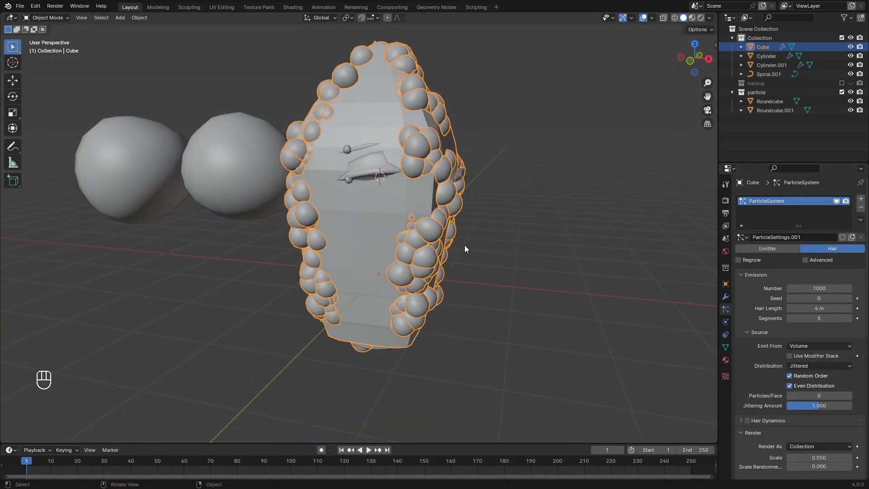
# - Extrude all faces of the enclosing cube outward along their normals, scale the new shell, and return to Object Mode
pyautogui.press('Tab')
pyautogui.press('a')
pyautogui.hotkey('alt', 'e')
pyautogui.click(515, 265)
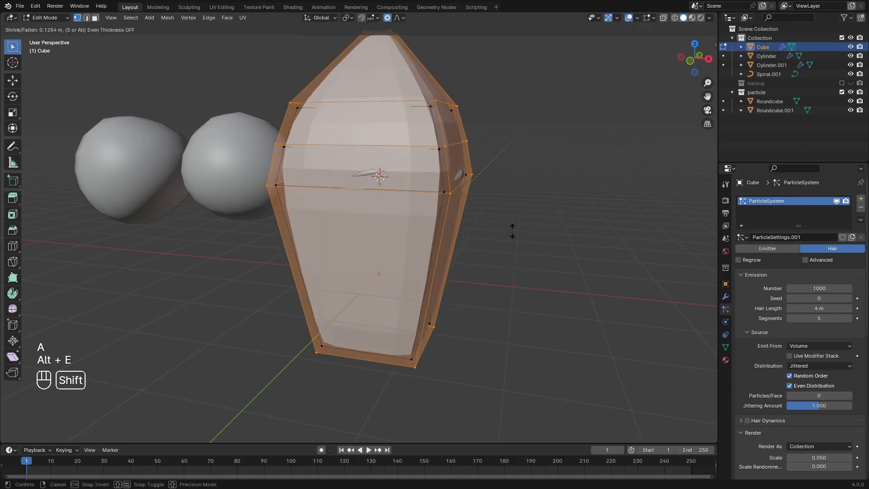
pyautogui.keyDown('shift'); pyautogui.click(447, 94); pyautogui.keyUp('shift')
pyautogui.press('z')
pyautogui.press('KP_1')
pyautogui.press('s')
pyautogui.click(571, 269)
pyautogui.press('Tab')
pyautogui.press('z')
# - Set the enclosing cube's particle number to 50
pyautogui.moveTo(517, 277); pyautogui.dragTo(424, 286, button='middle')
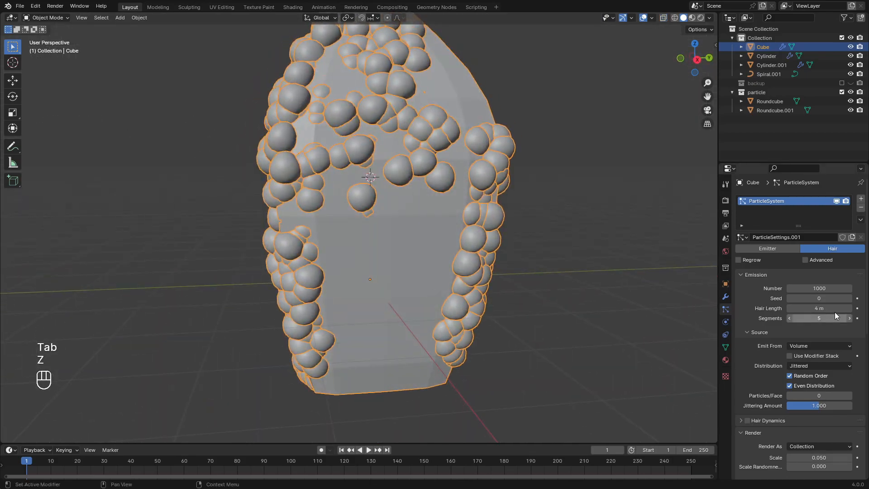
pyautogui.write('50')
pyautogui.press('Return')
pyautogui.moveTo(557, 292); pyautogui.dragTo(590, 295, button='middle')
pyautogui.scroll(-6, 591, 296)
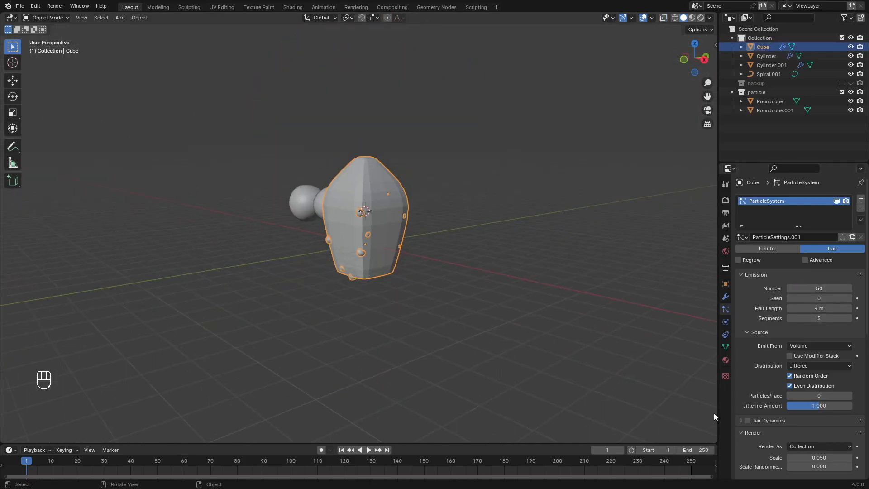
# - Turn off Show Emitter in the render settings of the enclosing cube's particle system
pyautogui.scroll(-5, 813, 397)
pyautogui.click(813, 396)
pyautogui.scroll(3, 605, 337)
pyautogui.press('Tab')
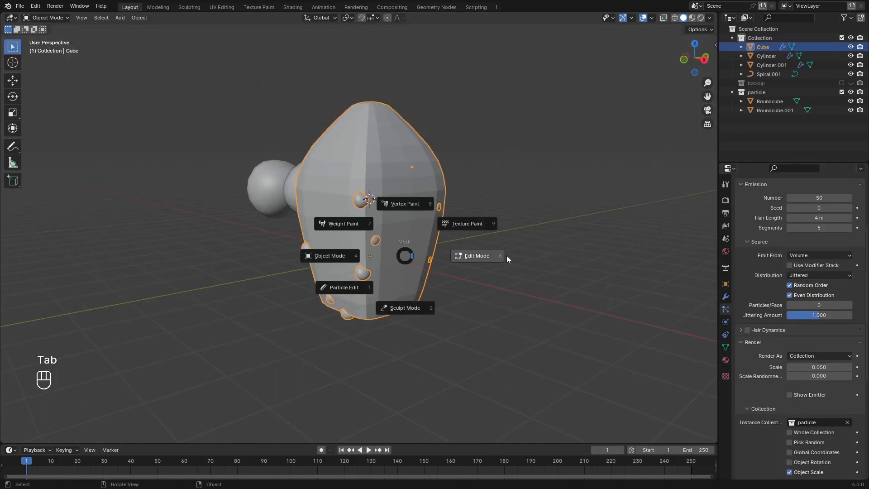
# - Add a Mask modifier to the enclosing cube
pyautogui.click(726, 297)
pyautogui.click(789, 195)
pyautogui.write('mas')
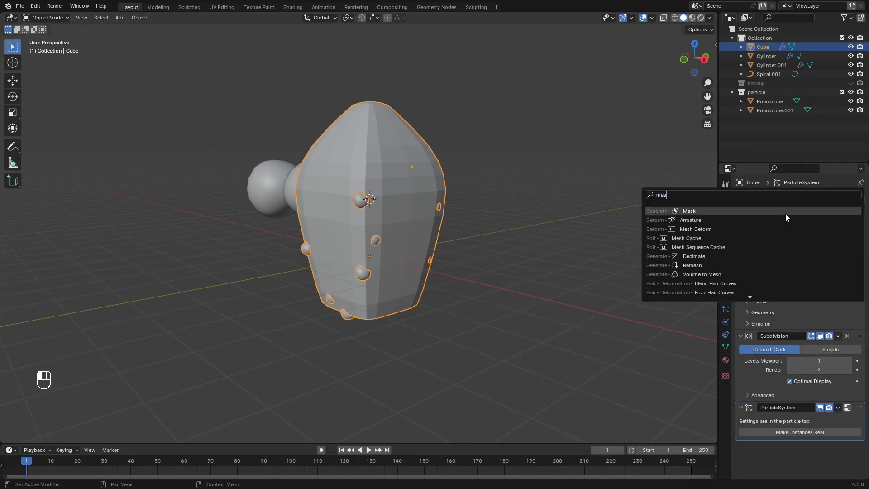
pyautogui.press('Return')
# - Scale up the outer shell of the enclosing cube in Edit Mode from the front view
pyautogui.press('KP_1')
pyautogui.press('Tab')
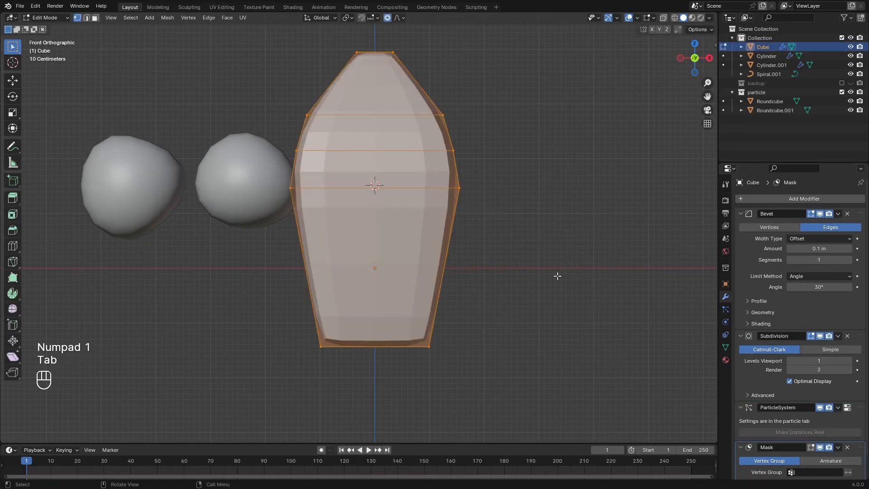
pyautogui.press('s')
pyautogui.click(560, 291)
# - Scale up the inner shell of the enclosing cube and shorten it along Z so it sits closer around the cup
pyautogui.press('z')
pyautogui.click(446, 237)
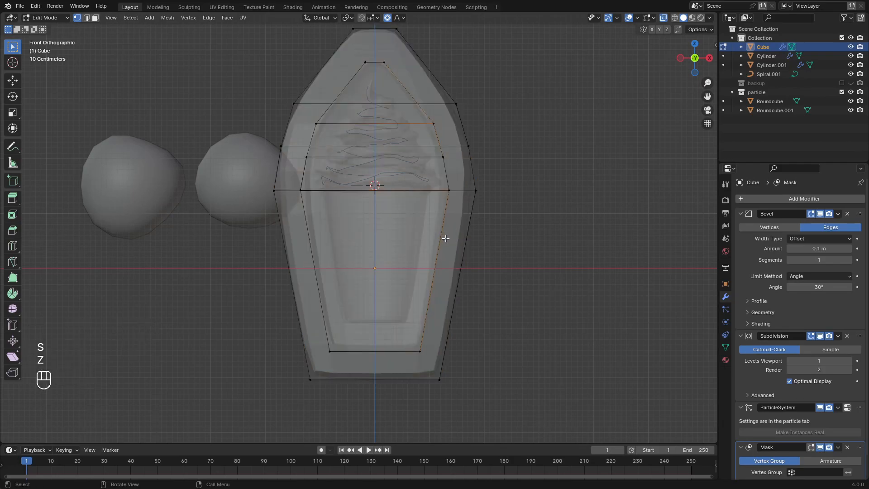
pyautogui.hotkey('ctrl', 'l')
pyautogui.press('s')
pyautogui.click(451, 242)
pyautogui.press('s')
pyautogui.press('z')
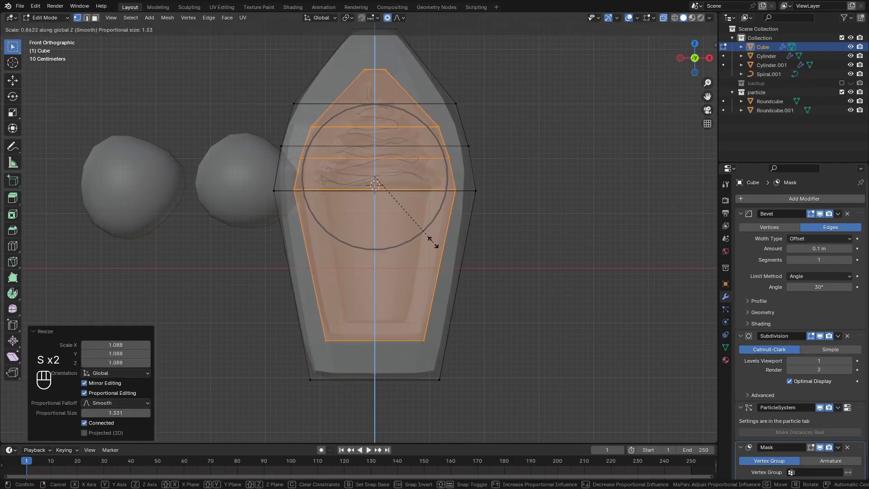
pyautogui.click(425, 240)
pyautogui.press('s')
pyautogui.click(514, 257)
# - Scale up the outer shell of the enclosing cube to widen the gap between both shells and return to Object Mode
pyautogui.keyDown('alt'); pyautogui.click(479, 225); pyautogui.keyUp('alt')
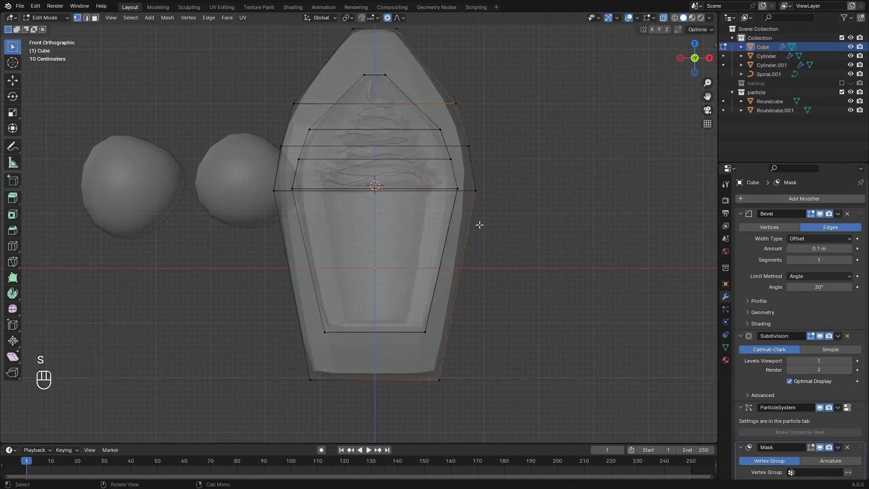
pyautogui.hotkey('ctrl', 'l')
pyautogui.press('s')
pyautogui.click(544, 247)
pyautogui.press('Tab')
pyautogui.press('z')
pyautogui.moveTo(483, 252); pyautogui.dragTo(409, 296, button='middle')
pyautogui.scroll(-2, 766, 360)
# - Set the enclosing cube's particle scale to 0.022, scale randomness to 0.667, number to 30 and seed to 3
pyautogui.click(726, 310)
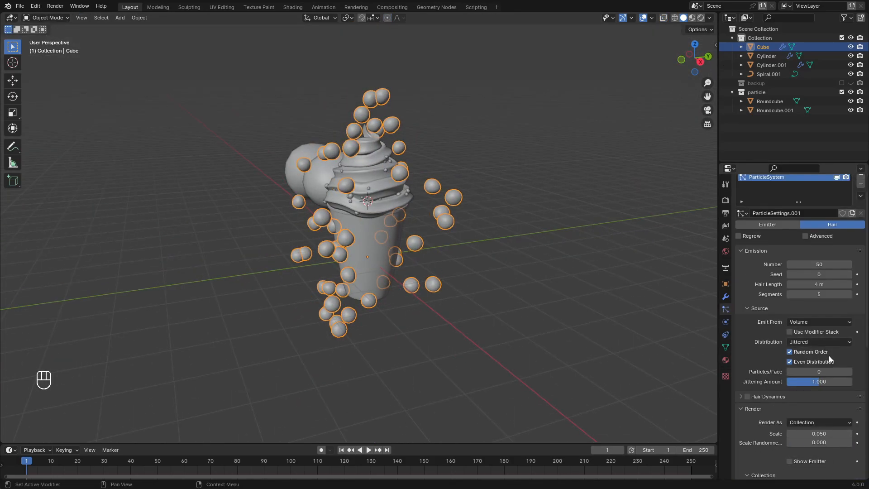
pyautogui.scroll(-7, 825, 348)
pyautogui.keyDown('shift'); pyautogui.moveTo(830, 307); pyautogui.dragTo(815, 307); pyautogui.keyUp('shift')
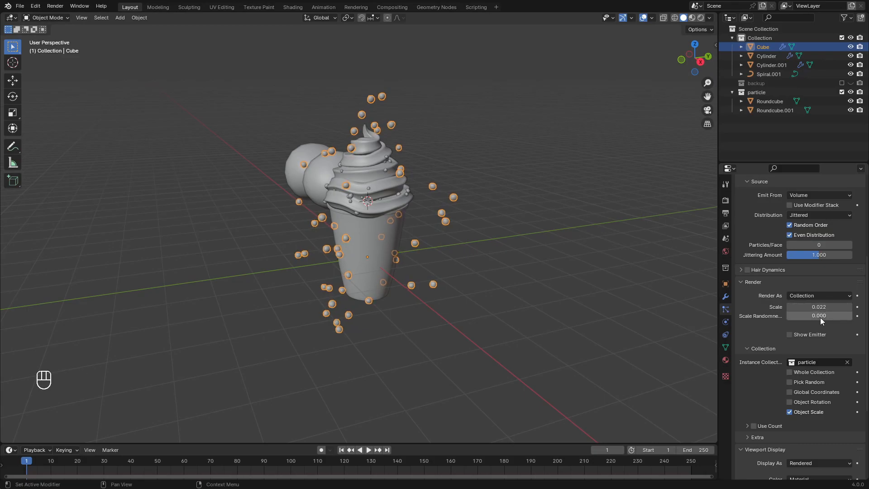
pyautogui.press('KP_1')
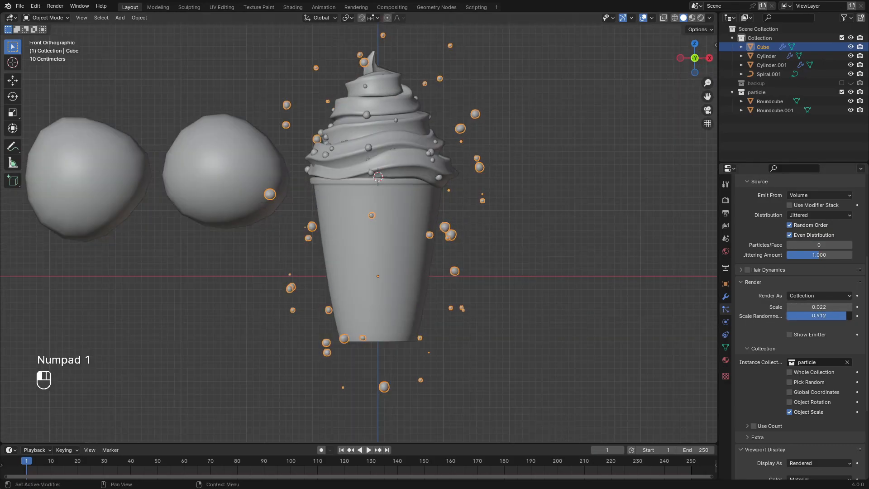
pyautogui.scroll(8, 845, 257)
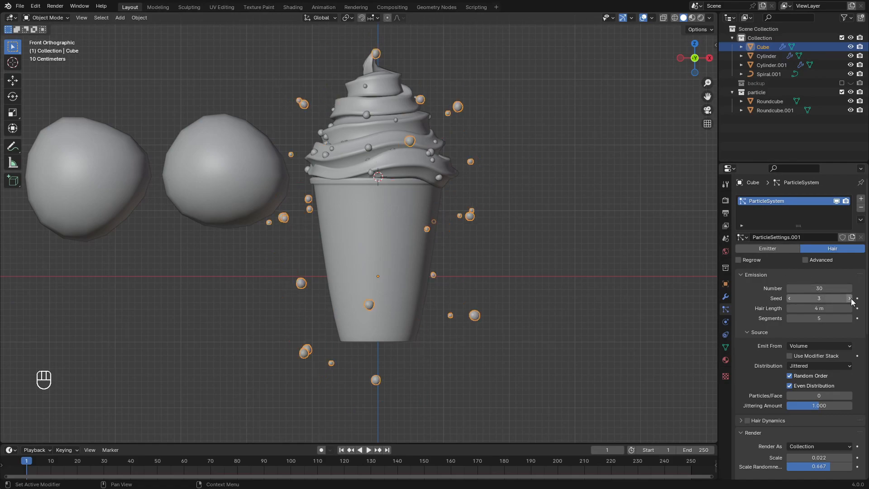
# - Raise the bottom vertices of both enclosing shells along Z in Edit Mode and return to Object Mode
pyautogui.press('Tab')
pyautogui.press('z')
pyautogui.click(558, 388)
pyautogui.moveTo(476, 432); pyautogui.dragTo(218, 334)
pyautogui.press('g')
pyautogui.press('z')
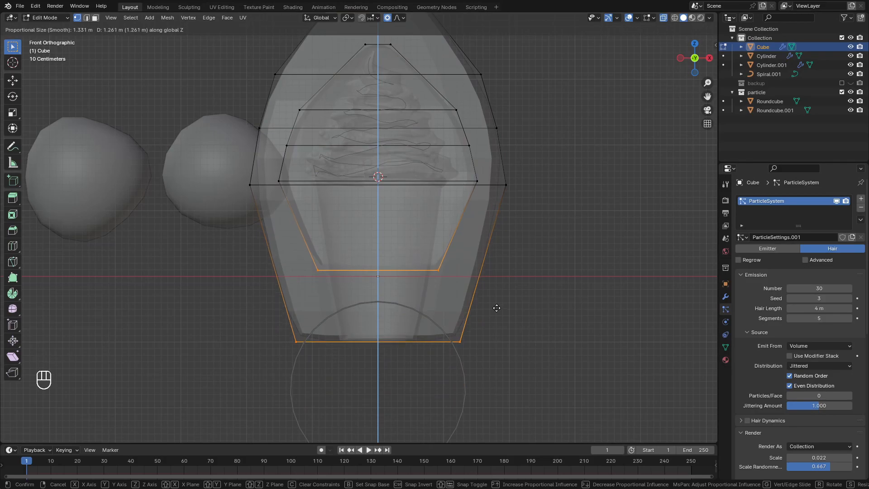
pyautogui.click(497, 308)
pyautogui.press('Tab')
pyautogui.press('z')
pyautogui.click(494, 350)
# - Readjust the height of the enclosing shells' bottom vertices along Z and return to the front view in Object Mode
pyautogui.press('Tab')
pyautogui.press('g')
pyautogui.press('z')
pyautogui.click(525, 375)
pyautogui.press('Tab')
pyautogui.moveTo(496, 340); pyautogui.dragTo(493, 306, button='middle')
pyautogui.press('z')
pyautogui.press('z')
pyautogui.press('KP_1')
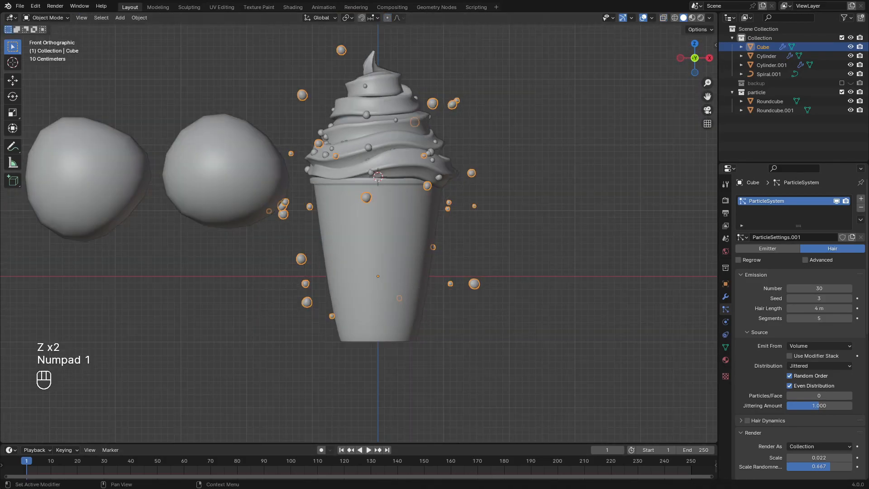
# - Try the Random distribution with seed 6 for the enclosing cube's particles
pyautogui.scroll(-5, 829, 305)
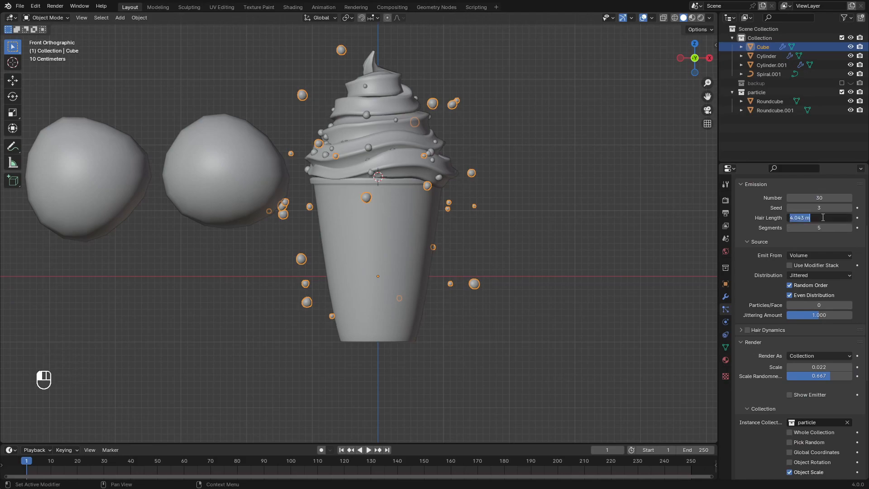
pyautogui.scroll(-3, 818, 258)
pyautogui.click(814, 242)
pyautogui.moveTo(539, 266); pyautogui.dragTo(507, 276, button='middle')
pyautogui.scroll(5, 784, 241)
pyautogui.moveTo(491, 244); pyautogui.dragTo(524, 225, button='middle')
pyautogui.scroll(3, 821, 273)
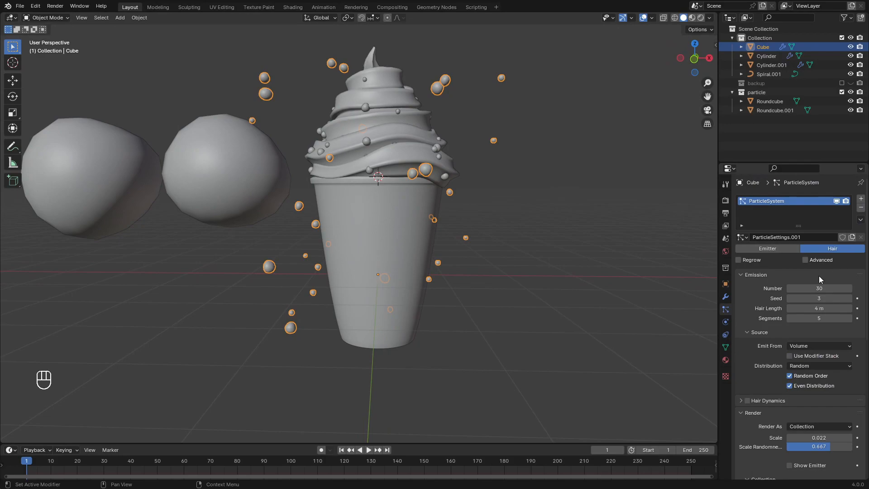
pyautogui.moveTo(475, 294); pyautogui.dragTo(423, 325, button='middle')
pyautogui.press('KP_1')
pyautogui.click(850, 299)
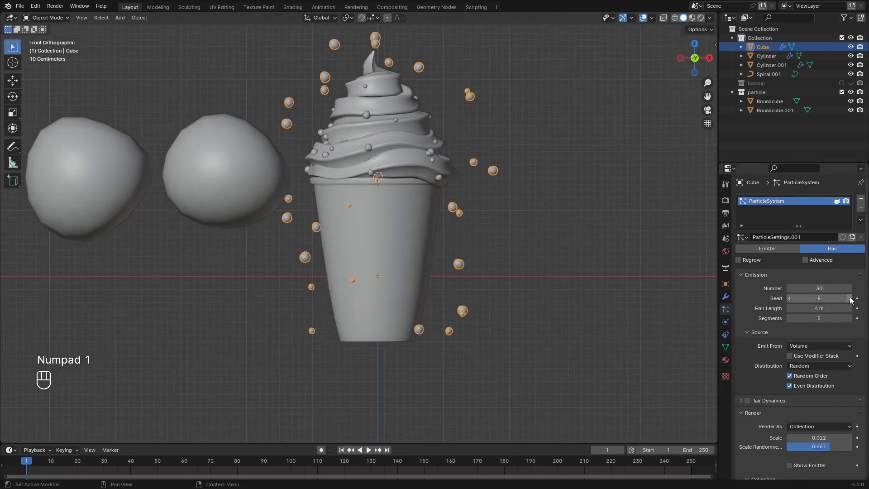
# - Restore the Jittered distribution and seed 3 for the enclosing cube's particles
pyautogui.click(834, 365)
pyautogui.click(815, 356)
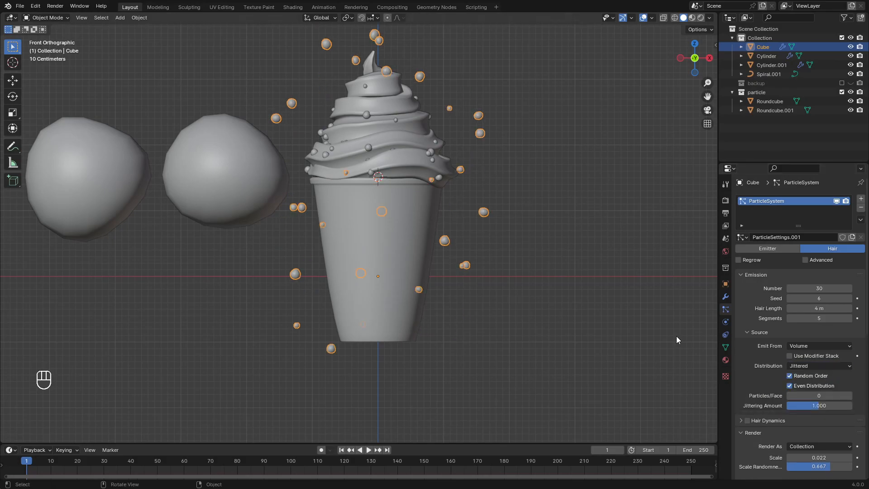
pyautogui.click(789, 299)
pyautogui.click(789, 298)
pyautogui.click(789, 298)
# - Hide the particle collection holding the two large round pieces in the viewport
pyautogui.click(544, 274)
pyautogui.scroll(-6, 827, 389)
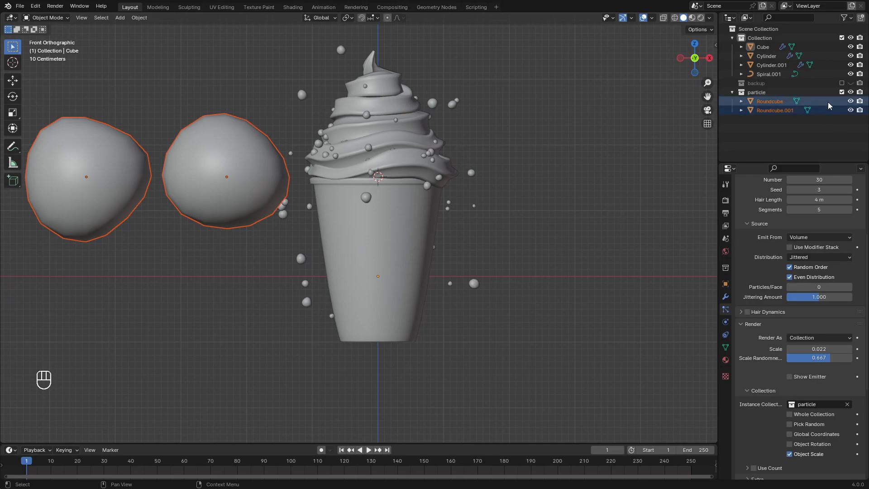
pyautogui.click(850, 92)
pyautogui.keyDown('shift'); pyautogui.moveTo(501, 218); pyautogui.dragTo(496, 259, button='middle'); pyautogui.keyUp('shift')
pyautogui.scroll(-1, 496, 246)
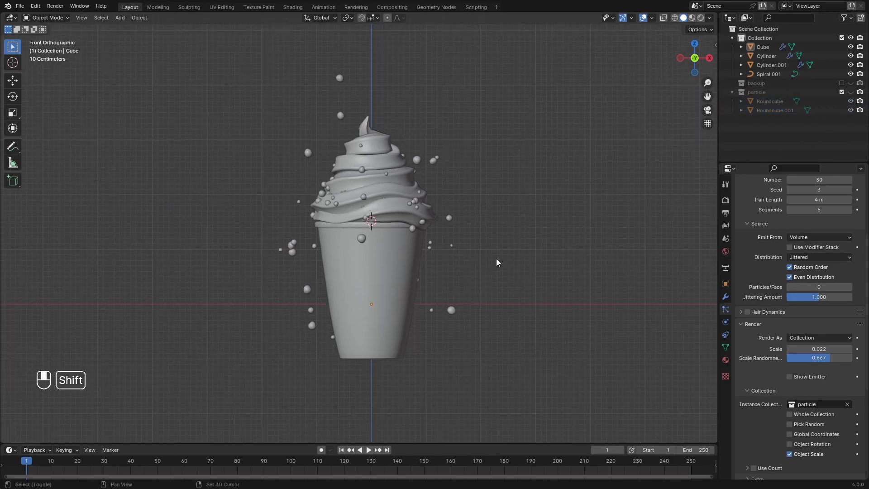
# - Lower the top vertices of the enclosing cube's shells along Z in Edit Mode, using X-ray for the selection
pyautogui.click(417, 160)
pyautogui.press('Tab')
pyautogui.click(507, 171)
pyautogui.hotkey('alt', 'z')
pyautogui.moveTo(297, 52); pyautogui.dragTo(471, 90)
pyautogui.press('g')
pyautogui.press('z')
pyautogui.click(517, 130)
pyautogui.press('Tab')
pyautogui.click(446, 163)
pyautogui.hotkey('alt', 'z')
# - Add a camera and align it to the current front view of the cup
pyautogui.hotkey('shift', 'ctrl', '/')
pyautogui.hotkey('shift', 'a')
pyautogui.click(525, 199)
pyautogui.press('ctrl+alt+KP_0')
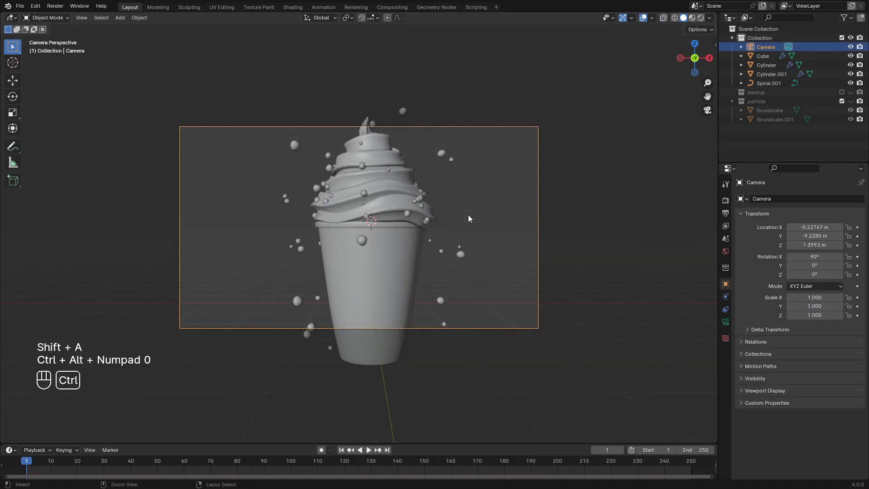
# - Turn on Camera to View and tilt the camera slightly down onto the cup
pyautogui.press('n')
pyautogui.scroll(-2, 711, 108)
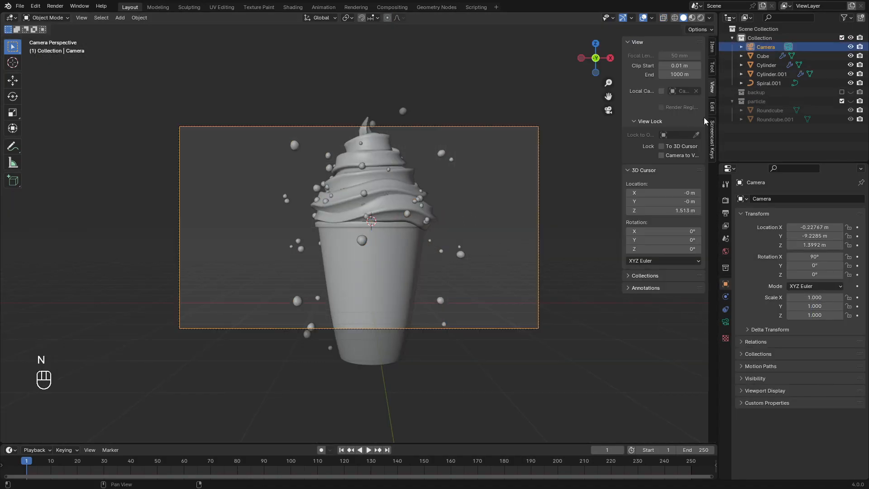
pyautogui.press('g')
pyautogui.click(530, 204)
pyautogui.moveTo(529, 201)
pyautogui.mouseDown(button='middle')
pyautogui.moveTo(556, 219)
pyautogui.moveTo(539, 212)
pyautogui.mouseUp(button='middle')
pyautogui.press('g')
pyautogui.click(525, 208)
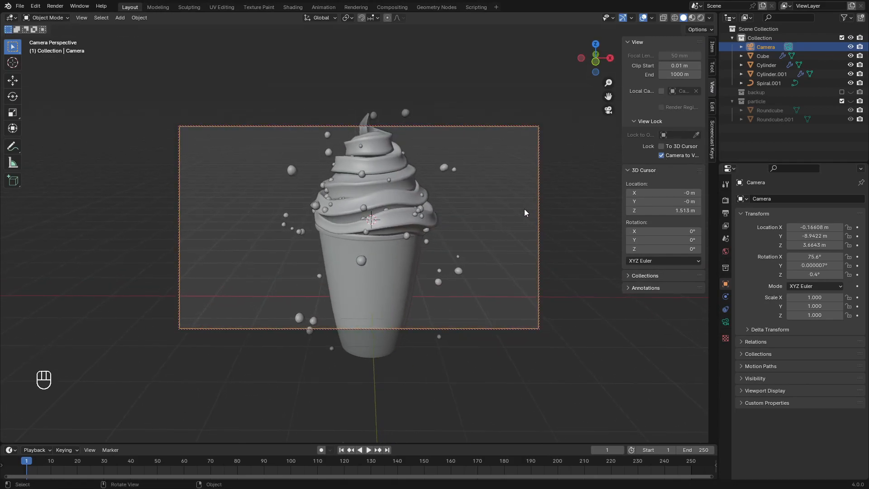
# - Pull the camera back until the whole cup and its floating pieces fit the frame, and turn off Camera to View
pyautogui.press('KP_1')
pyautogui.press('KP_1')
pyautogui.press('KP_0')
pyautogui.press('g')
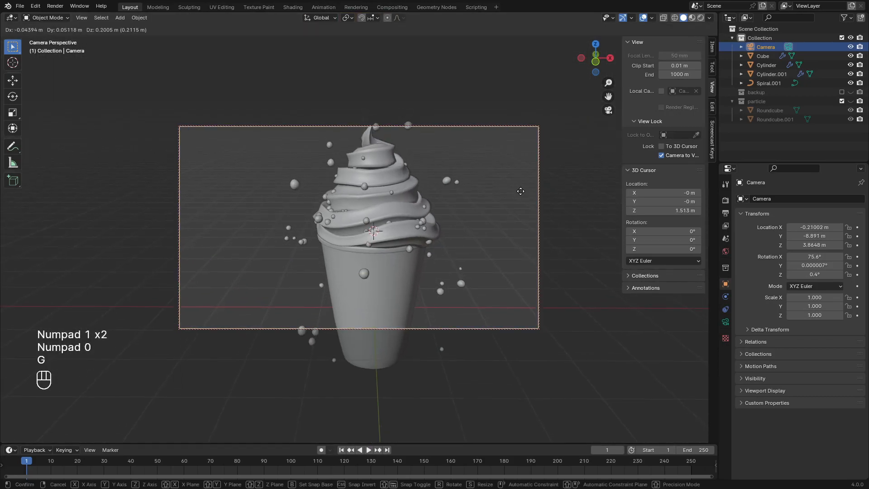
pyautogui.moveTo(518, 184); pyautogui.dragTo(516, 184, button='middle')
pyautogui.keyDown('shift'); pyautogui.moveTo(517, 184); pyautogui.dragTo(514, 197, button='middle'); pyautogui.keyUp('shift')
pyautogui.scroll(-2, 512, 188)
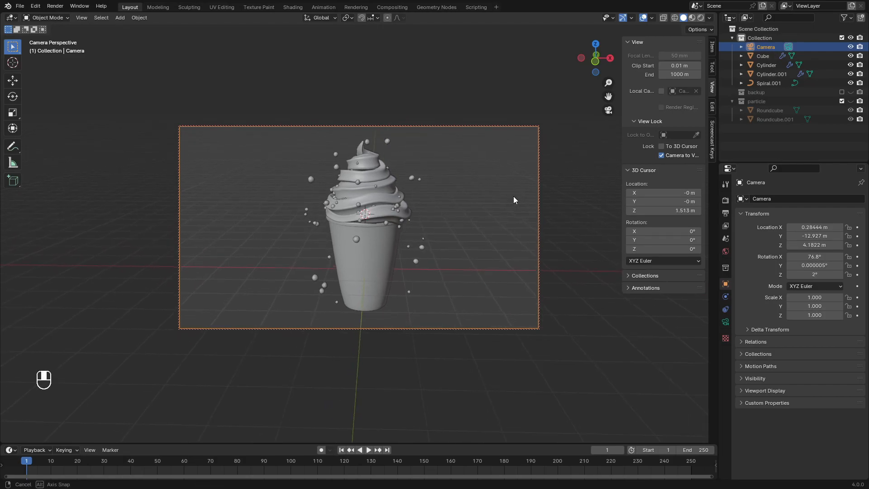
pyautogui.click(505, 214)
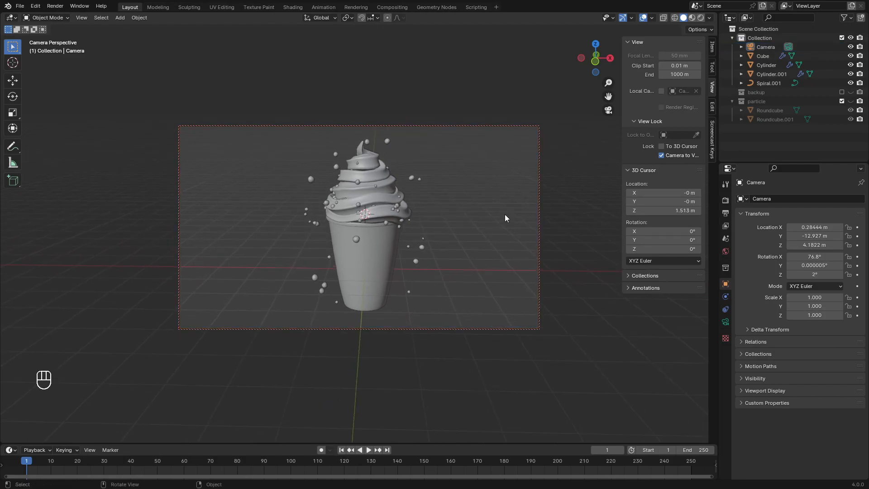
pyautogui.moveTo(369, 187); pyautogui.dragTo(472, 216, button='middle')
pyautogui.click(674, 154)
# - Select the soft-serve swirl and review the distribution settings of its particle system
pyautogui.moveTo(505, 253); pyautogui.dragTo(446, 251, button='middle')
pyautogui.scroll(5, 362, 158)
pyautogui.keyDown('shift'); pyautogui.moveTo(362, 162); pyautogui.dragTo(342, 210, button='middle'); pyautogui.keyUp('shift')
pyautogui.click(373, 207)
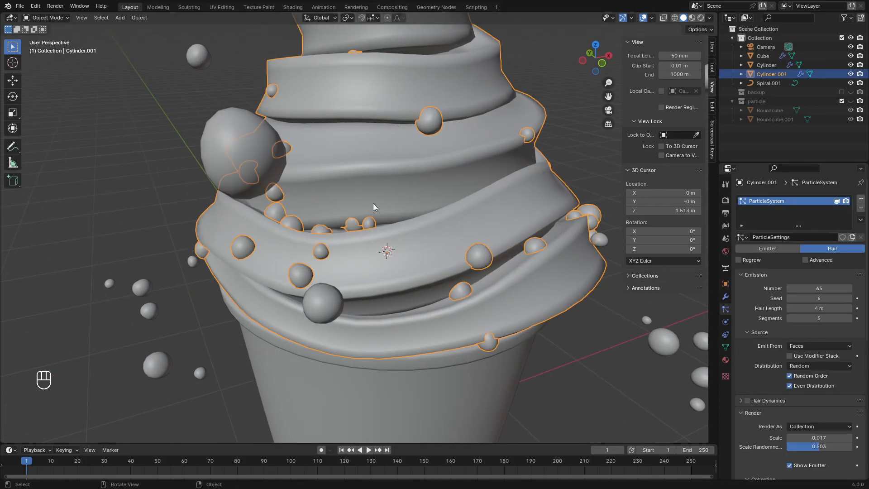
pyautogui.scroll(-3, 756, 337)
pyautogui.click(820, 311)
pyautogui.click(790, 322)
pyautogui.scroll(-3, 529, 305)
pyautogui.moveTo(528, 305)
pyautogui.mouseDown(button='middle')
pyautogui.moveTo(507, 306)
pyautogui.moveTo(534, 312)
pyautogui.mouseUp(button='middle')
# - Switch the soft-serve swirl to Weight Paint mode
pyautogui.press('Tab')
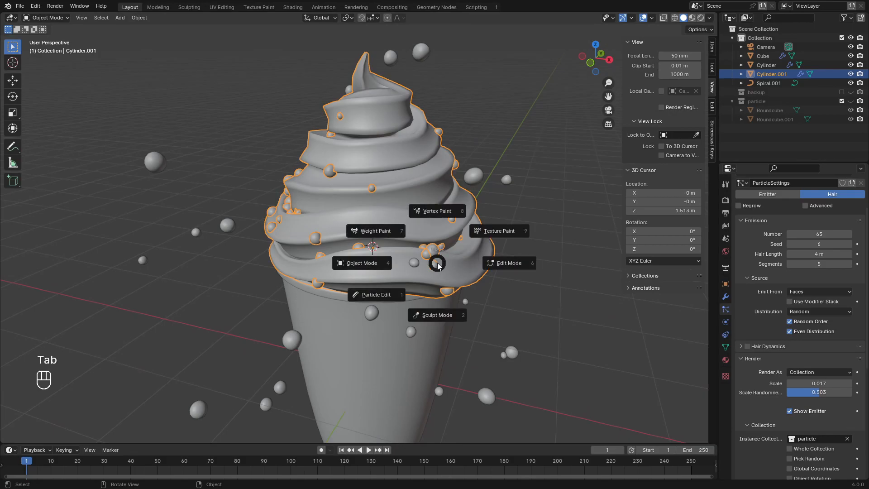
pyautogui.scroll(2, 494, 266)
pyautogui.scroll(-1, 510, 268)
pyautogui.moveTo(510, 267); pyautogui.dragTo(512, 263, button='middle')
pyautogui.press('Tab')
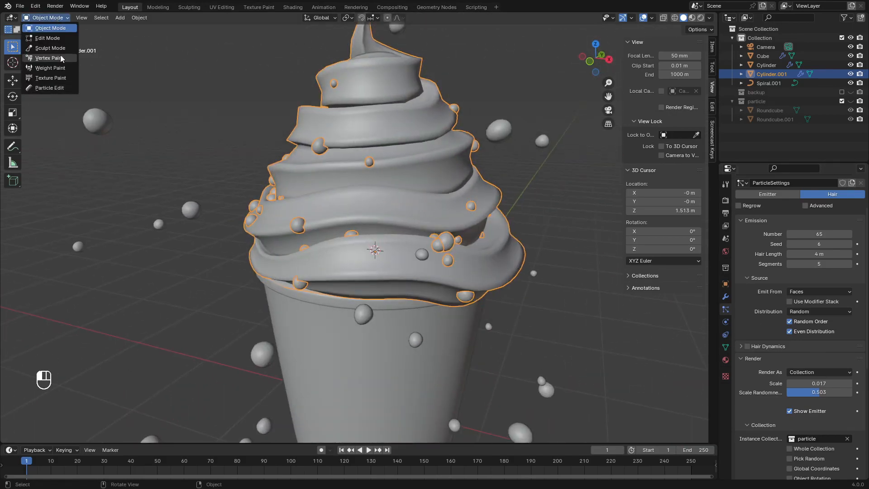
pyautogui.click(60, 67)
# - Paint weight 1.000 with a 50 px brush along the outer ridges of the swirl's lower turns, working all the way around
pyautogui.scroll(1, 408, 244)
pyautogui.moveTo(419, 289); pyautogui.dragTo(502, 285)
pyautogui.moveTo(498, 283); pyautogui.dragTo(348, 270, button='middle')
pyautogui.moveTo(347, 268); pyautogui.dragTo(346, 261)
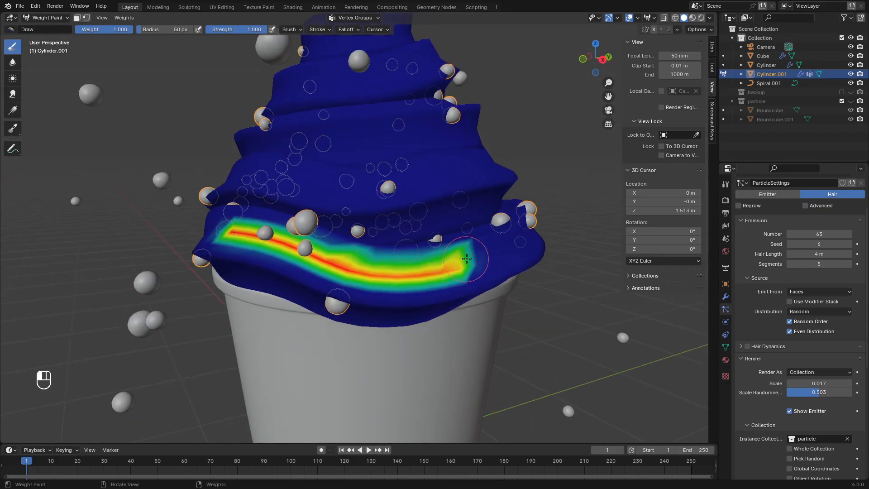
pyautogui.moveTo(460, 261); pyautogui.dragTo(250, 299, button='middle')
pyautogui.moveTo(497, 253); pyautogui.dragTo(435, 267, button='middle')
pyautogui.moveTo(365, 293); pyautogui.dragTo(323, 291)
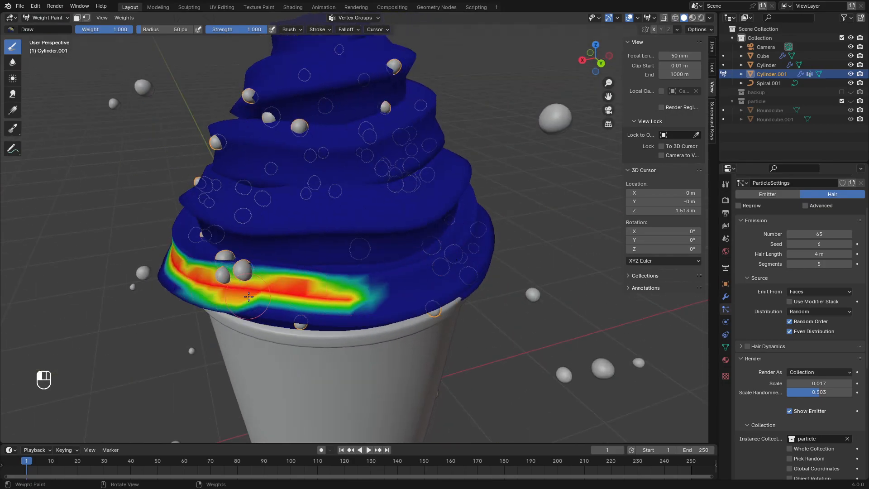
pyautogui.moveTo(240, 295); pyautogui.dragTo(482, 261)
pyautogui.moveTo(454, 281); pyautogui.dragTo(347, 294, button='middle')
pyautogui.moveTo(347, 293); pyautogui.dragTo(462, 252)
pyautogui.moveTo(462, 252); pyautogui.dragTo(362, 287, button='middle')
pyautogui.moveTo(363, 287)
pyautogui.mouseDown()
pyautogui.moveTo(446, 292)
pyautogui.moveTo(527, 217)
pyautogui.mouseUp()
pyautogui.moveTo(526, 218); pyautogui.dragTo(392, 276, button='middle')
pyautogui.moveTo(391, 276); pyautogui.dragTo(544, 263)
pyautogui.moveTo(544, 262); pyautogui.dragTo(351, 285, button='middle')
pyautogui.moveTo(351, 286); pyautogui.dragTo(457, 226)
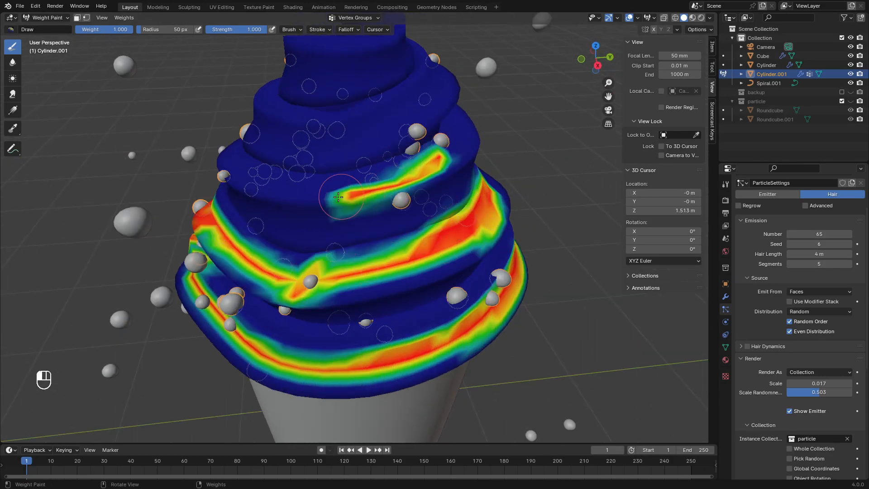
# - Continue painting full weight along the outer ridges of the swirl's upper turns toward the tip
pyautogui.moveTo(355, 194); pyautogui.dragTo(471, 176)
pyautogui.moveTo(471, 176); pyautogui.dragTo(358, 181, button='middle')
pyautogui.moveTo(430, 158); pyautogui.dragTo(299, 122, button='middle')
pyautogui.moveTo(299, 122); pyautogui.dragTo(426, 86)
pyautogui.moveTo(426, 86); pyautogui.dragTo(290, 98, button='middle')
pyautogui.moveTo(289, 97); pyautogui.dragTo(391, 53)
pyautogui.moveTo(391, 52); pyautogui.dragTo(294, 86, button='middle')
pyautogui.moveTo(294, 86); pyautogui.dragTo(396, 50)
pyautogui.moveTo(397, 51); pyautogui.dragTo(290, 74, button='middle')
# - Enlarge the weight brush radius to 107 px and paint full weight along the swirl's upper turns and tip
pyautogui.press('f')
pyautogui.click(398, 96)
pyautogui.keyDown('shift'); pyautogui.moveTo(402, 97); pyautogui.dragTo(373, 181, button='middle'); pyautogui.keyUp('shift')
pyautogui.moveTo(479, 145)
pyautogui.mouseDown(button='middle')
pyautogui.moveTo(440, 132)
pyautogui.moveTo(316, 129)
pyautogui.mouseUp(button='middle')
pyautogui.moveTo(316, 129)
pyautogui.mouseDown()
pyautogui.moveTo(381, 81)
pyautogui.moveTo(355, 82)
pyautogui.mouseUp()
pyautogui.scroll(-2, 355, 83)
pyautogui.moveTo(453, 141); pyautogui.dragTo(355, 101, button='middle')
pyautogui.scroll(2, 355, 101)
pyautogui.moveTo(453, 102)
pyautogui.mouseDown(button='middle')
pyautogui.moveTo(369, 130)
pyautogui.moveTo(333, 97)
pyautogui.mouseUp(button='middle')
pyautogui.moveTo(412, 188); pyautogui.dragTo(302, 212, button='middle')
pyautogui.moveTo(301, 212)
pyautogui.mouseDown()
pyautogui.moveTo(369, 225)
pyautogui.moveTo(446, 213)
pyautogui.mouseUp()
pyautogui.moveTo(446, 213); pyautogui.dragTo(295, 248, button='middle')
pyautogui.moveTo(295, 248); pyautogui.dragTo(480, 249)
pyautogui.moveTo(480, 248); pyautogui.dragTo(301, 252, button='middle')
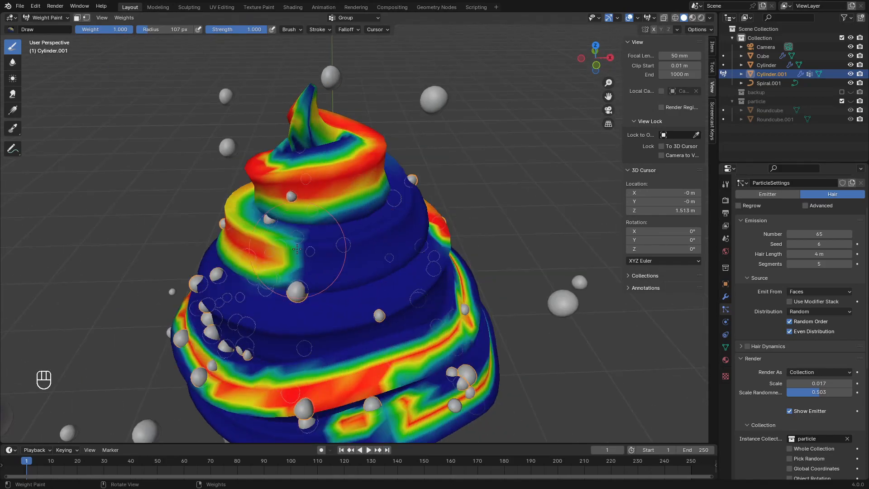
# - Paint full weight along the outer ridges of the swirl's middle turns, working all the way around
pyautogui.moveTo(301, 252); pyautogui.dragTo(439, 240)
pyautogui.moveTo(439, 240); pyautogui.dragTo(319, 210, button='middle')
pyautogui.moveTo(319, 211); pyautogui.dragTo(270, 199)
pyautogui.moveTo(270, 200); pyautogui.dragTo(388, 265, button='middle')
pyautogui.moveTo(388, 265); pyautogui.dragTo(190, 258)
pyautogui.moveTo(191, 258); pyautogui.dragTo(430, 299, button='middle')
pyautogui.moveTo(430, 298); pyautogui.dragTo(252, 289)
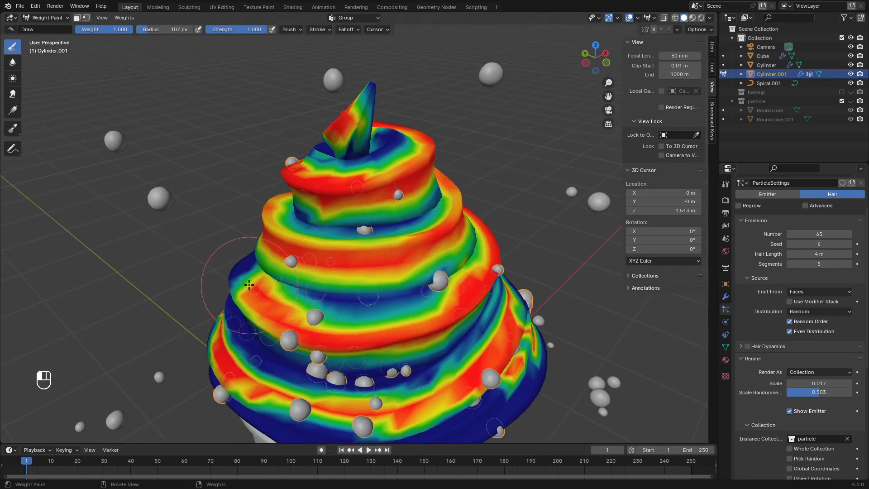
pyautogui.moveTo(253, 289); pyautogui.dragTo(458, 311, button='middle')
pyautogui.moveTo(458, 311); pyautogui.dragTo(351, 316)
pyautogui.moveTo(351, 316)
pyautogui.mouseDown(button='middle')
pyautogui.moveTo(390, 303)
pyautogui.moveTo(313, 281)
pyautogui.mouseUp(button='middle')
pyautogui.moveTo(314, 281); pyautogui.dragTo(288, 264)
pyautogui.moveTo(288, 264); pyautogui.dragTo(268, 299, button='middle')
pyautogui.moveTo(268, 300); pyautogui.dragTo(323, 303)
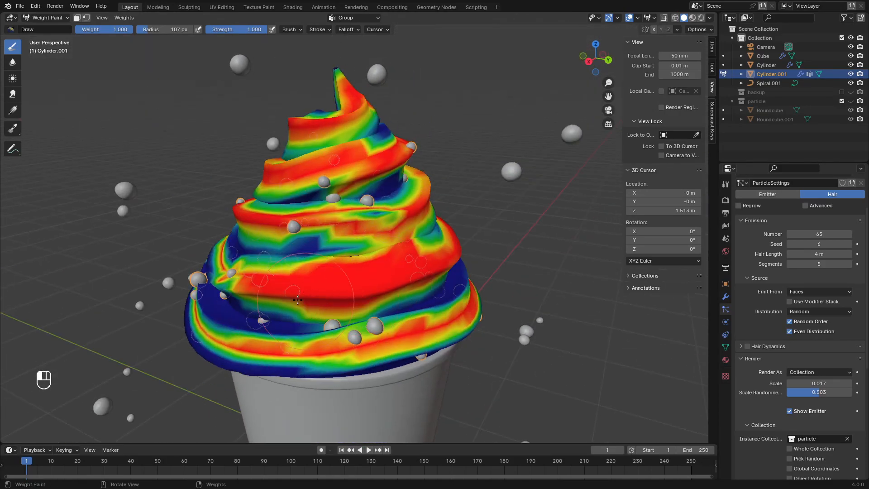
# - Widen the full-weight band around the swirl's lowest turns above the cup rim, undoing and repainting one misplaced stroke
pyautogui.moveTo(324, 303); pyautogui.dragTo(337, 315, button='middle')
pyautogui.moveTo(337, 316); pyautogui.dragTo(267, 337)
pyautogui.moveTo(267, 337); pyautogui.dragTo(367, 313, button='middle')
pyautogui.moveTo(367, 312); pyautogui.dragTo(290, 335)
pyautogui.moveTo(290, 335)
pyautogui.mouseDown(button='middle')
pyautogui.moveTo(317, 305)
pyautogui.moveTo(280, 313)
pyautogui.mouseUp(button='middle')
pyautogui.moveTo(281, 313); pyautogui.dragTo(385, 325)
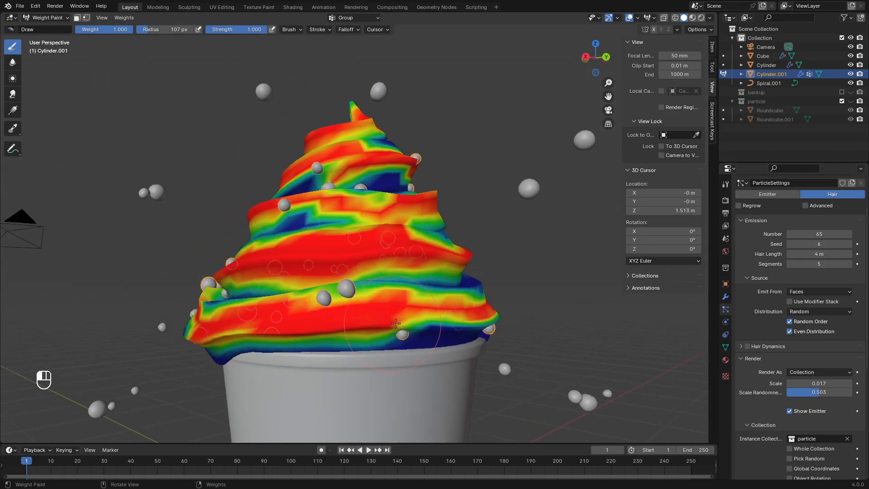
pyautogui.moveTo(385, 325); pyautogui.dragTo(372, 319, button='middle')
pyautogui.moveTo(372, 319); pyautogui.dragTo(453, 326)
pyautogui.moveTo(454, 328); pyautogui.dragTo(244, 299, button='middle')
pyautogui.moveTo(403, 320); pyautogui.dragTo(539, 330)
pyautogui.moveTo(543, 332); pyautogui.dragTo(417, 312, button='middle')
pyautogui.hotkey('ctrl', 'z')
pyautogui.moveTo(514, 302); pyautogui.dragTo(441, 316)
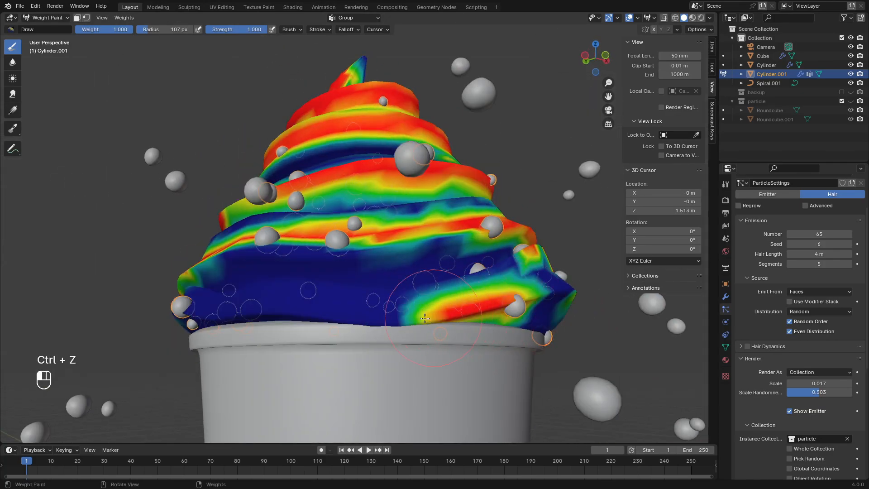
# - Return to Object Mode and assign the vertex group named Group as the swirl's particle density
pyautogui.scroll(-5, 421, 335)
pyautogui.press('Tab')
pyautogui.scroll(-10, 823, 449)
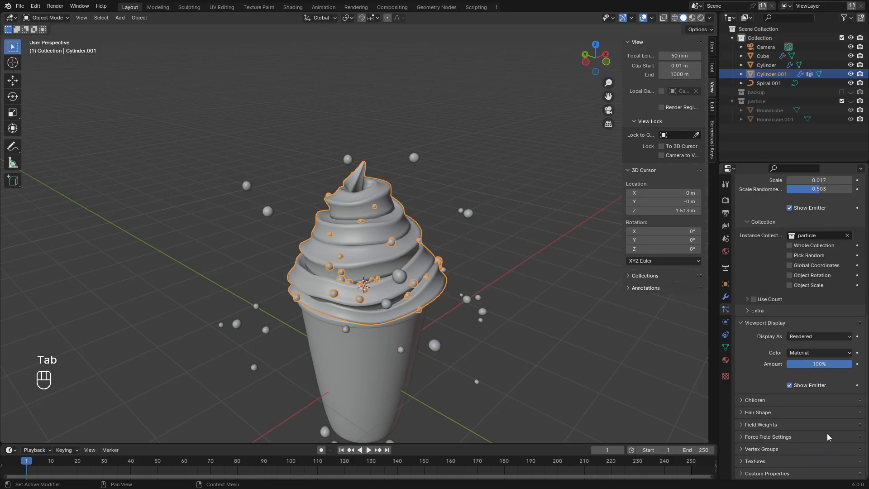
pyautogui.click(786, 449)
pyautogui.click(811, 463)
pyautogui.click(790, 368)
pyautogui.click(553, 303)
pyautogui.moveTo(511, 299); pyautogui.dragTo(523, 325, button='middle')
pyautogui.scroll(1, 523, 325)
pyautogui.press('KP_0')
pyautogui.scroll(-4, 821, 387)
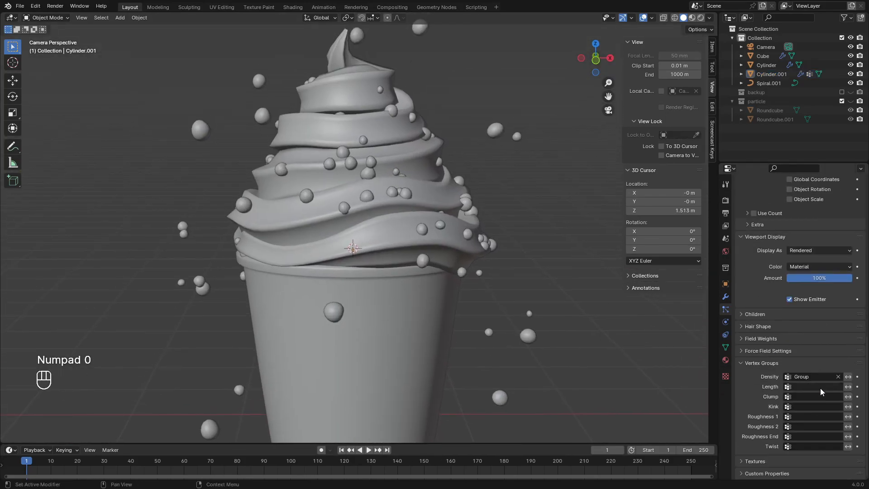
# - Unhide the particle collection and move the whole Roundcube mesh along X toward the cup in Edit Mode
pyautogui.scroll(8, 820, 388)
pyautogui.click(851, 101)
pyautogui.keyDown('shift'); pyautogui.moveTo(278, 227); pyautogui.dragTo(432, 236, button='middle'); pyautogui.keyUp('shift')
pyautogui.click(333, 243)
pyautogui.press('Tab')
pyautogui.moveTo(355, 243); pyautogui.dragTo(304, 255, button='middle')
pyautogui.scroll(-1, 304, 255)
pyautogui.press('KP_1')
pyautogui.press('a')
pyautogui.press('g')
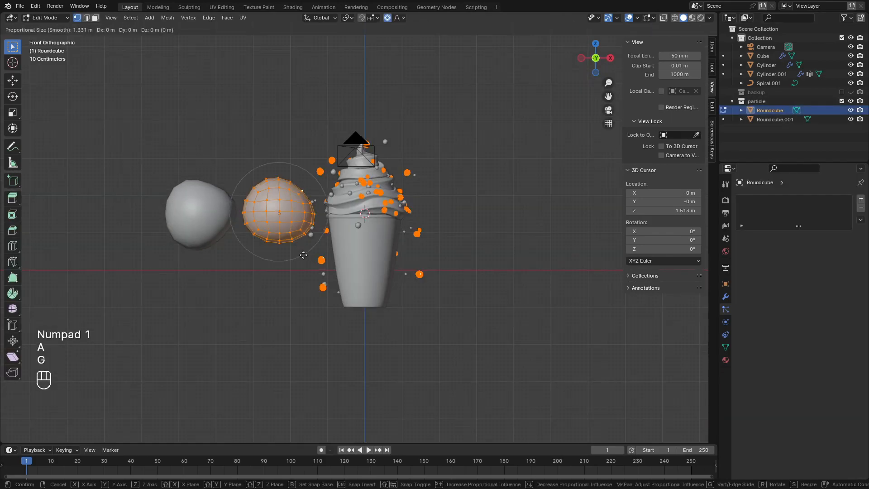
pyautogui.press('z')
pyautogui.rightClick(320, 221)
pyautogui.press('g')
pyautogui.press('x')
pyautogui.click(375, 245)
pyautogui.press('Tab')
# - Move the whole Roundcube.001 mesh along X toward the cup in Edit Mode
pyautogui.click(209, 233)
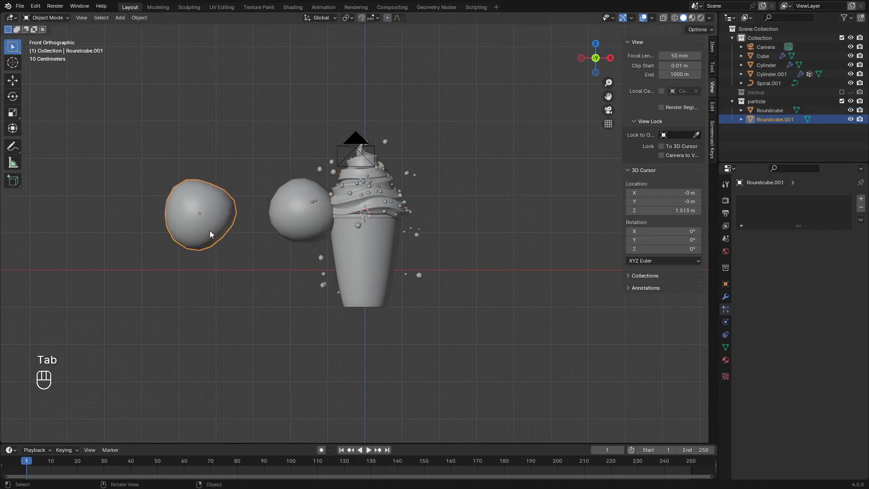
pyautogui.press('Tab')
pyautogui.press('a')
pyautogui.press('g')
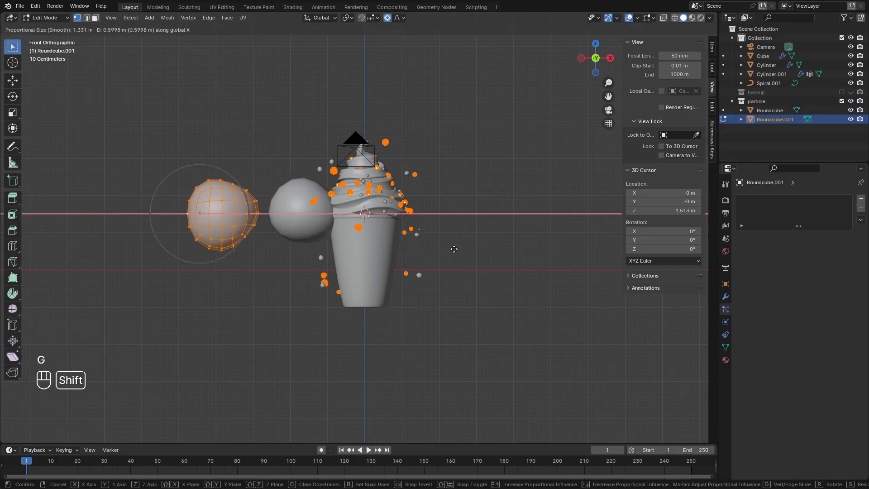
pyautogui.click(428, 247)
pyautogui.press('Tab')
pyautogui.press('KP_0')
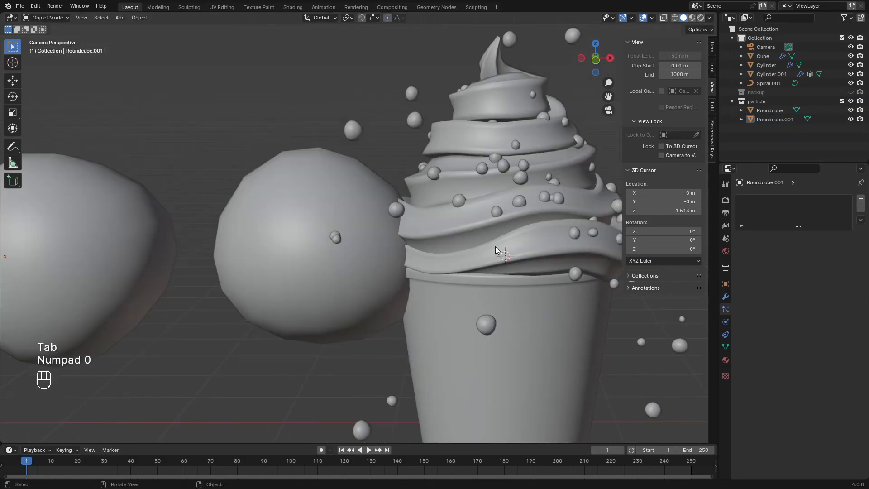
# - Set the swirl's particle number to 35 and its particle scale to 0.024
pyautogui.click(427, 238)
pyautogui.scroll(-5, 837, 397)
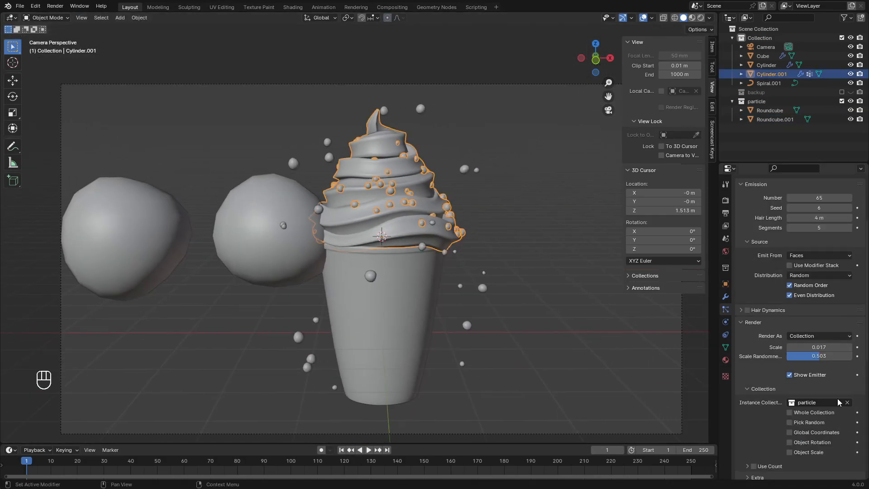
pyautogui.scroll(2, 813, 294)
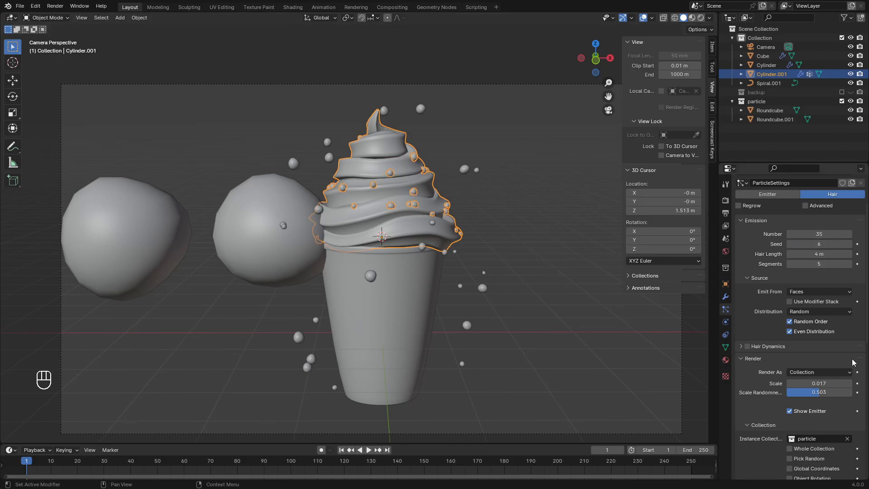
pyautogui.scroll(-5, 812, 349)
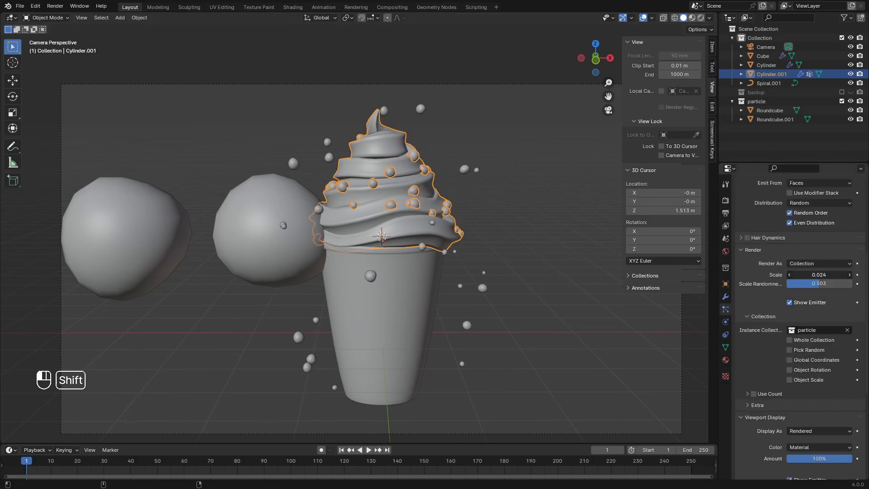
pyautogui.scroll(8, 801, 228)
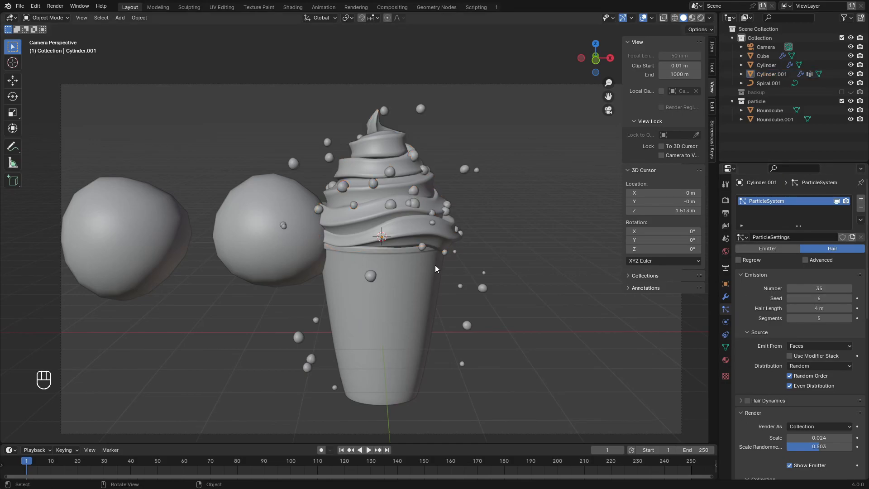
# - Open the Cube emitter's mesh in Edit Mode with X-ray on and scale the whole mesh along X
pyautogui.click(519, 307)
pyautogui.press('s')
pyautogui.press('Tab')
pyautogui.press('a')
pyautogui.press('z')
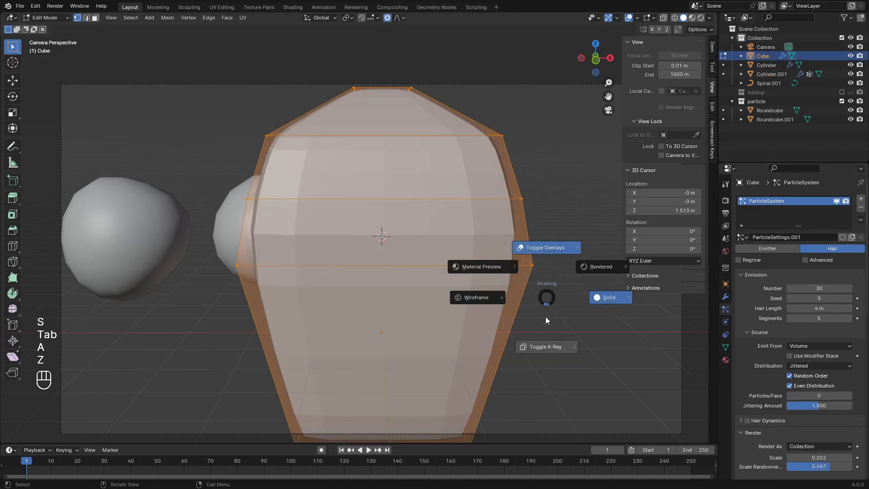
pyautogui.click(547, 312)
pyautogui.scroll(-2, 545, 300)
pyautogui.moveTo(545, 300); pyautogui.dragTo(479, 308, button='middle')
pyautogui.scroll(1, 538, 302)
pyautogui.press('s')
pyautogui.rightClick(536, 299)
pyautogui.press('s')
pyautogui.press('x')
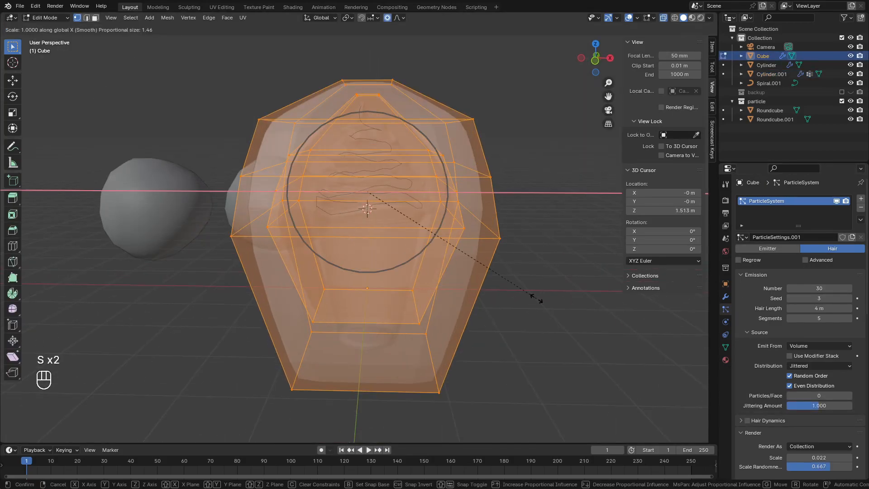
pyautogui.click(551, 300)
# - Select the Cube emitter's inner shell and scale it along X, then along Y by 0.861
pyautogui.click(476, 235)
pyautogui.hotkey('ctrl', 'l')
pyautogui.press('s')
pyautogui.press('x')
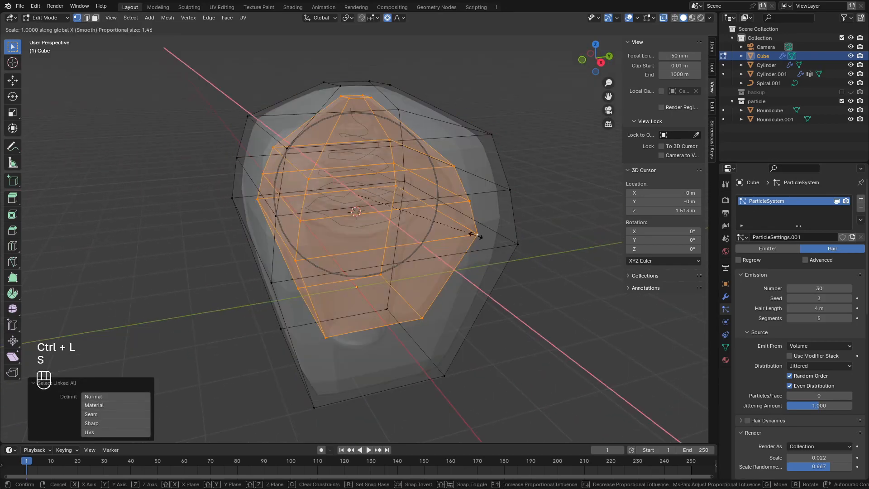
pyautogui.click(457, 232)
pyautogui.moveTo(456, 233); pyautogui.dragTo(437, 251, button='middle')
pyautogui.press('s')
pyautogui.press('y')
pyautogui.click(490, 247)
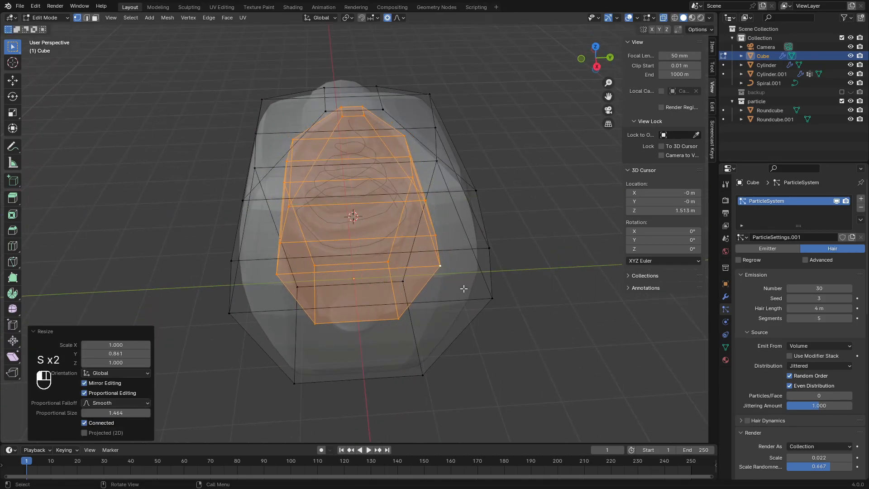
# - Select the Cube emitter's outer shell and narrow it along Y, then along X by 0.963
pyautogui.click(497, 299)
pyautogui.hotkey('ctrl', 'l')
pyautogui.press('s')
pyautogui.press('y')
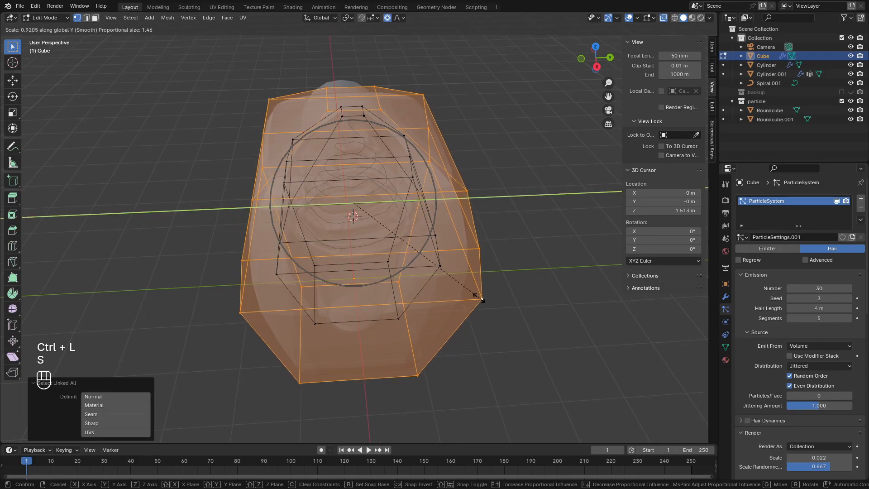
pyautogui.click(476, 300)
pyautogui.press('KP_0')
pyautogui.press('s')
pyautogui.click(538, 308)
pyautogui.scroll(1, 556, 339)
pyautogui.keyDown('shift'); pyautogui.moveTo(555, 332); pyautogui.dragTo(512, 313, button='middle'); pyautogui.keyUp('shift')
# - Leave Edit Mode on the Cube emitter and turn off X-ray display
pyautogui.press('Tab')
pyautogui.click(475, 292)
pyautogui.moveTo(475, 292); pyautogui.dragTo(327, 291, button='middle')
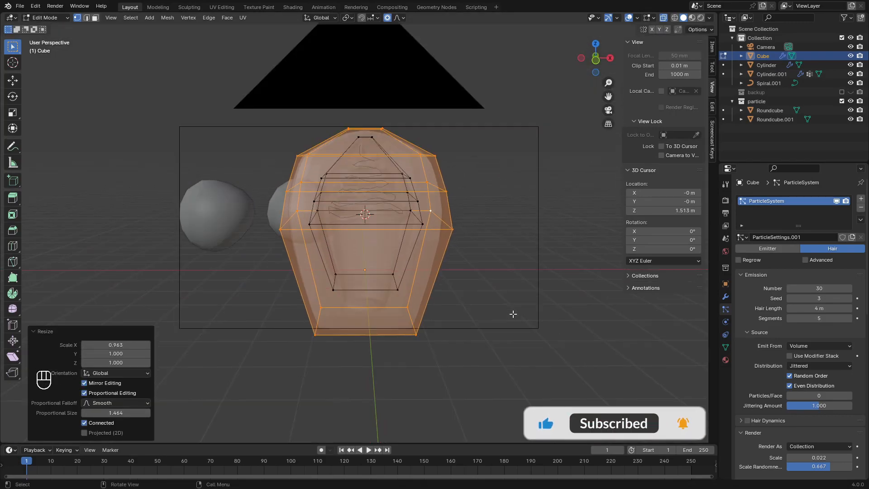
pyautogui.hotkey('alt', 'z')
pyautogui.scroll(2, 469, 281)
pyautogui.moveTo(422, 237); pyautogui.dragTo(512, 260, button='middle')
# - Hide both Roundcube source objects and exclude the particle collection from the view layer
pyautogui.click(511, 260)
pyautogui.click(288, 224)
pyautogui.press('h')
pyautogui.press('h')
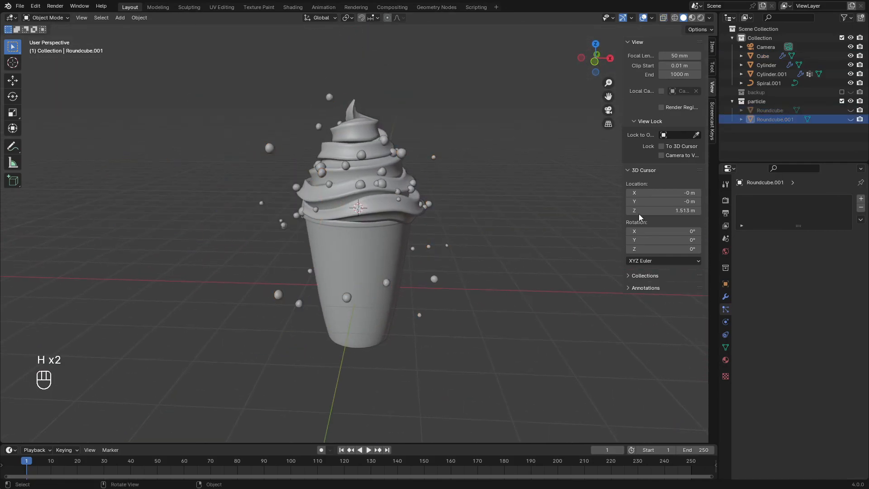
pyautogui.click(842, 101)
pyautogui.click(432, 251)
pyautogui.click(396, 255)
pyautogui.scroll(3, 473, 266)
# - Adjust part of the swirl's mesh with a proportional move in Edit Mode, and return to the camera view
pyautogui.click(365, 197)
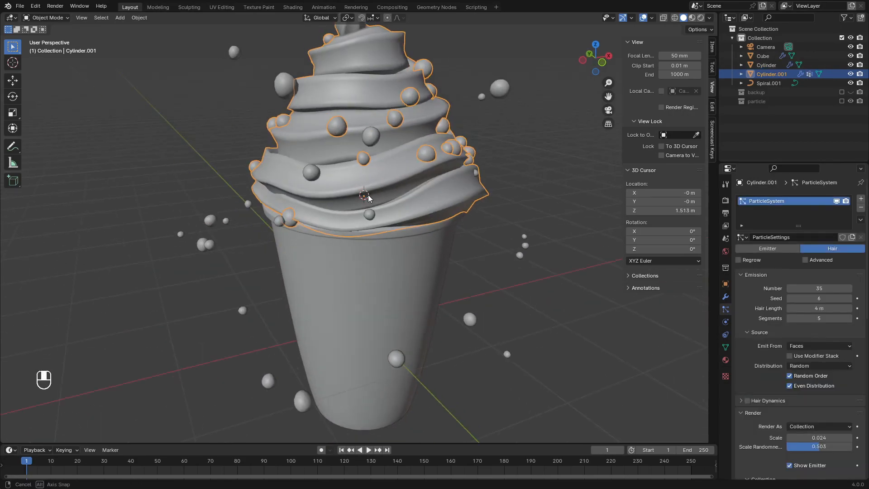
pyautogui.moveTo(376, 197); pyautogui.dragTo(427, 211, button='middle')
pyautogui.press('Tab')
pyautogui.scroll(3, 328, 164)
pyautogui.press('g')
pyautogui.scroll(14, 417, 190)
pyautogui.click(418, 187)
pyautogui.press('Tab')
pyautogui.scroll(-4, 443, 227)
pyautogui.moveTo(444, 230); pyautogui.dragTo(371, 89, button='middle')
pyautogui.scroll(-3, 399, 122)
pyautogui.moveTo(430, 158); pyautogui.dragTo(457, 188, button='middle')
pyautogui.press('KP_0')
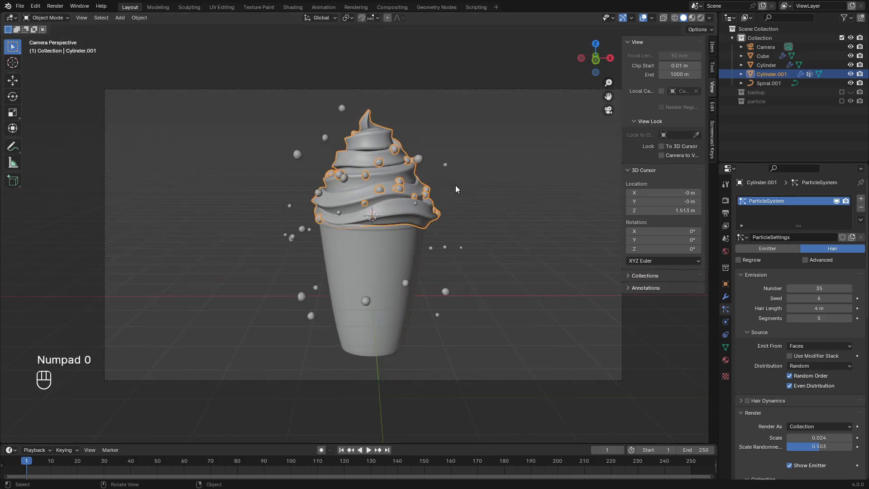
# - Scale the Cube emitter by about 1.145 in X and Y only, and save the file
pyautogui.click(450, 289)
pyautogui.press('s')
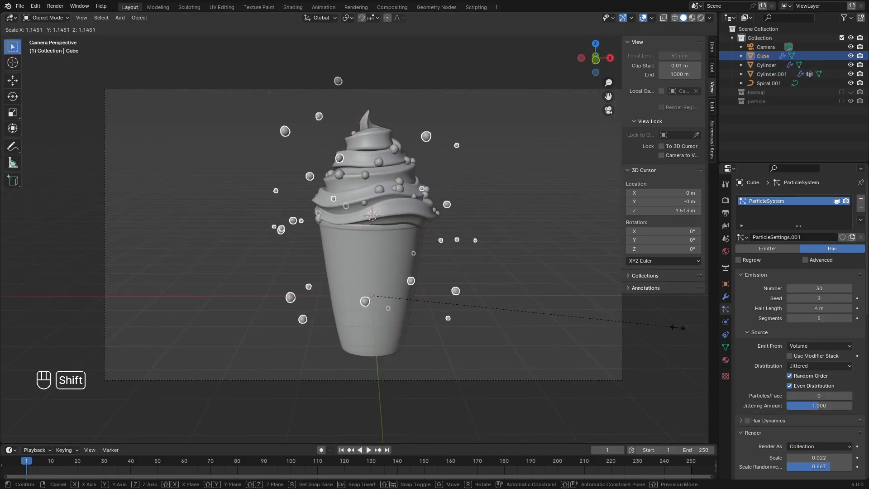
pyautogui.click(675, 328)
pyautogui.click(510, 272)
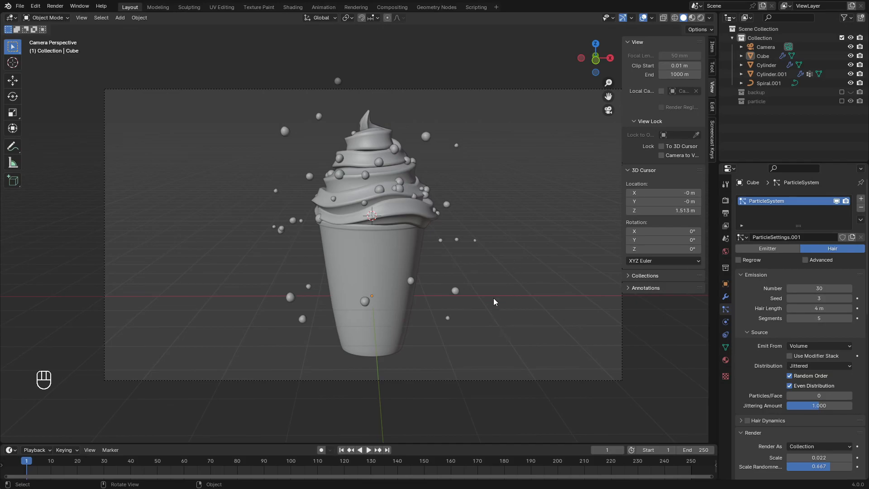
pyautogui.hotkey('ctrl', 's')
# - Set the Cube emitter's particle scale to 0.024 and its scale randomness to 0.469
pyautogui.click(431, 137)
pyautogui.scroll(-15, 808, 400)
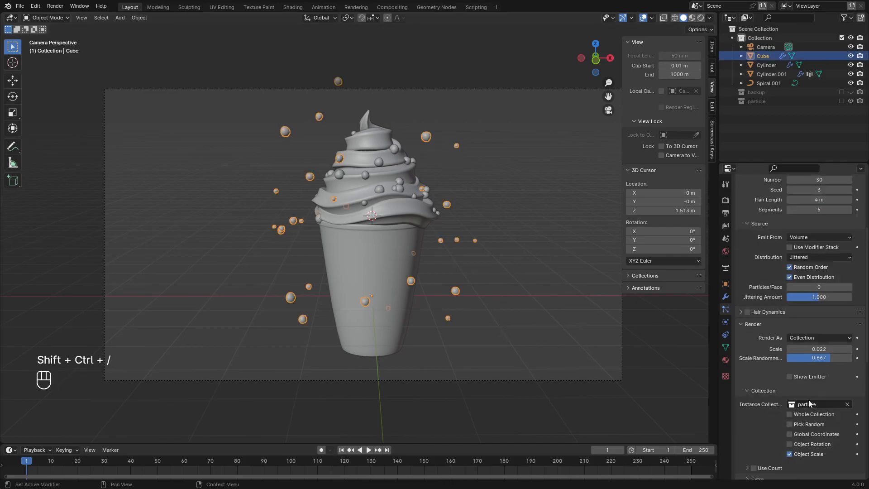
pyautogui.scroll(6, 825, 345)
pyautogui.moveTo(841, 286); pyautogui.dragTo(826, 277)
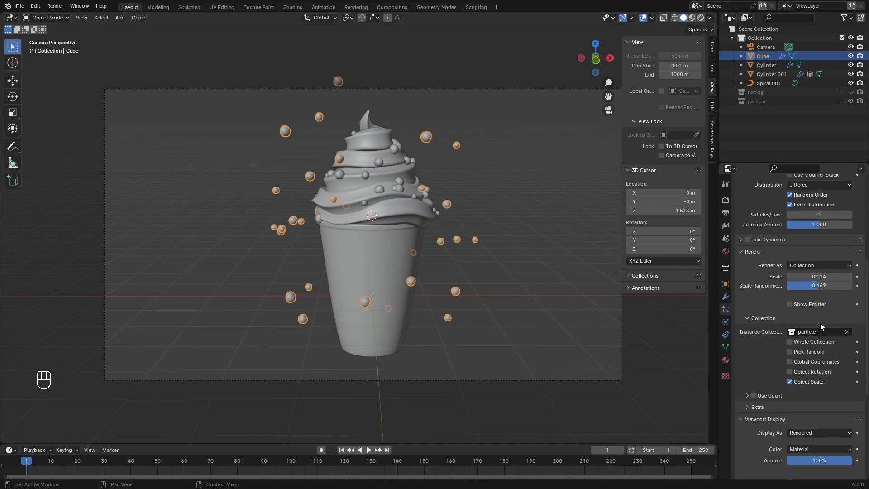
# - Set the Cube emitter's particle number to 20 and deselect the emitter
pyautogui.scroll(8, 822, 317)
pyautogui.click(823, 289)
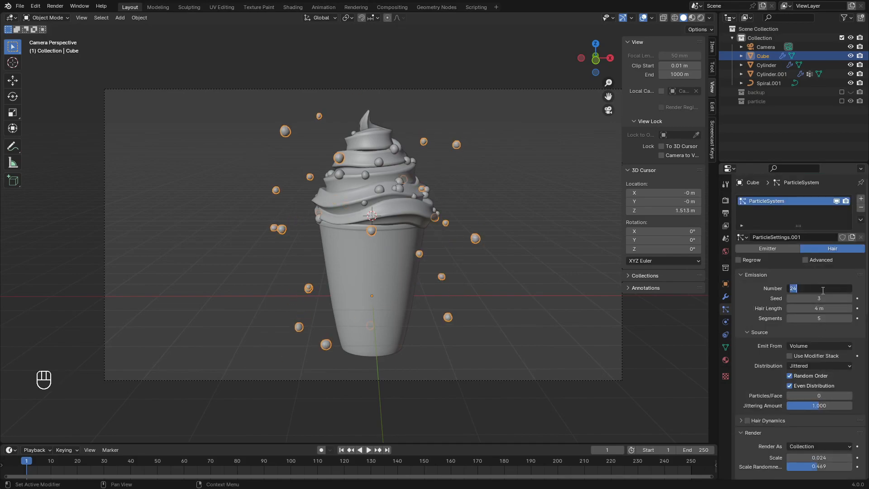
pyautogui.write('20')
pyautogui.press('Return')
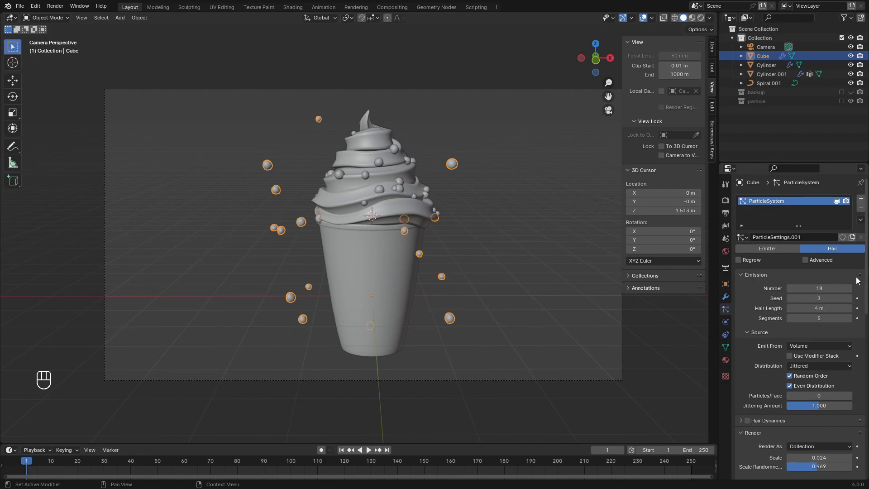
pyautogui.click(646, 288)
pyautogui.click(561, 306)
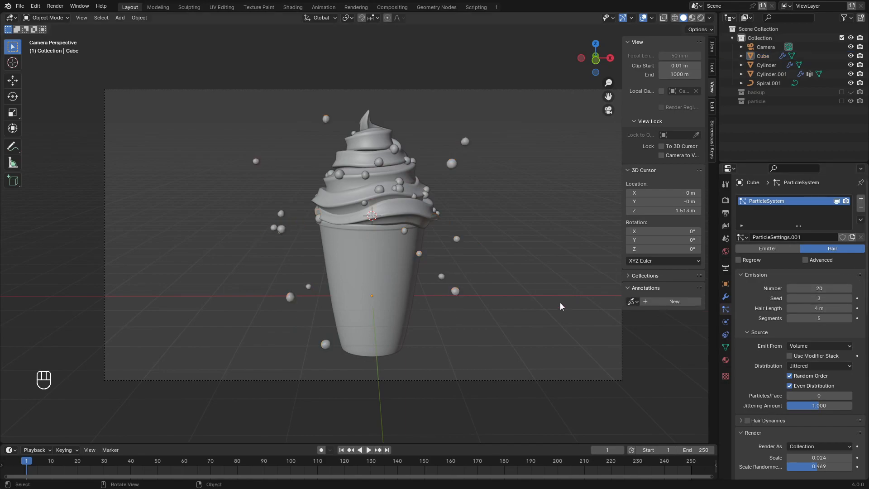
# - Set the Cube emitter's particle seed to 10 to rearrange the pieces floating around the cup
pyautogui.click(457, 293)
pyautogui.click(851, 298)
pyautogui.click(851, 298)
pyautogui.click(850, 299)
pyautogui.click(851, 298)
pyautogui.click(851, 299)
pyautogui.click(851, 298)
pyautogui.click(851, 299)
pyautogui.click(851, 298)
pyautogui.click(790, 298)
pyautogui.click(533, 253)
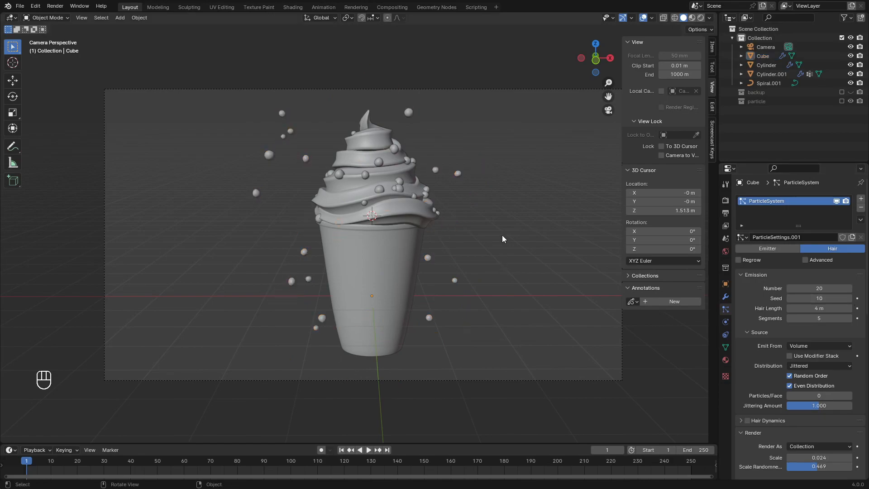
# - Collapse the particle Emission settings and switch the camera view to Rendered shading
pyautogui.scroll(-2, 466, 253)
pyautogui.scroll(2, 466, 253)
pyautogui.keyDown('shift'); pyautogui.moveTo(466, 253); pyautogui.dragTo(434, 250, button='middle'); pyautogui.keyUp('shift')
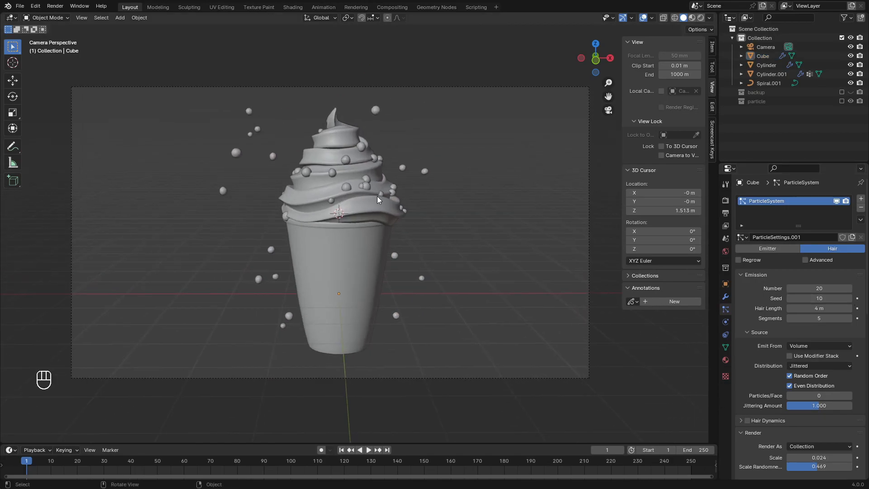
pyautogui.keyDown('shift'); pyautogui.moveTo(421, 201); pyautogui.dragTo(406, 197, button='middle'); pyautogui.keyUp('shift')
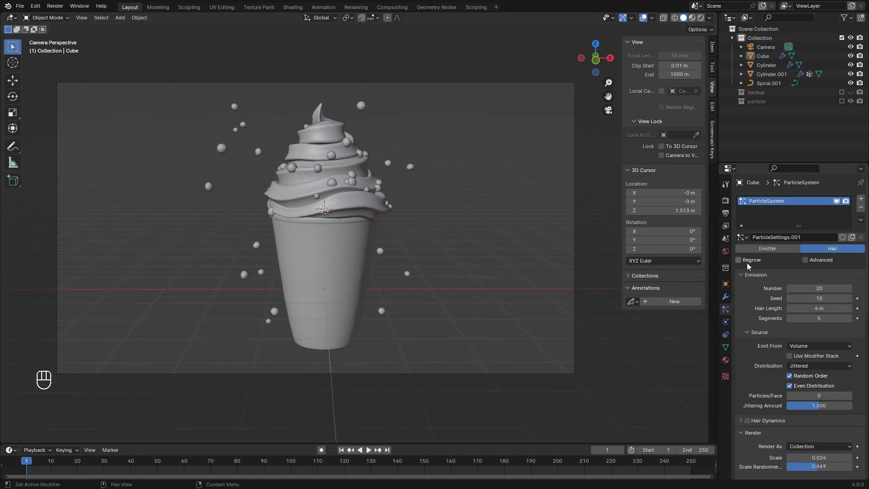
pyautogui.click(750, 274)
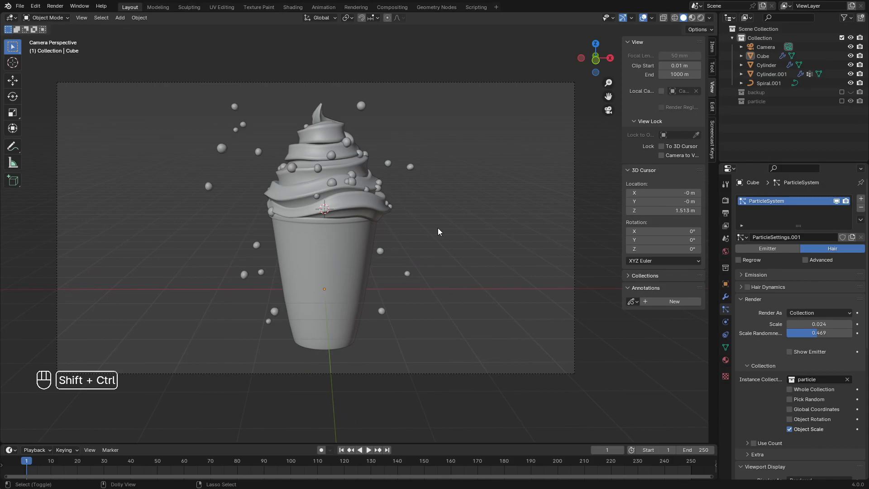
pyautogui.press('z')
pyautogui.click(344, 172)
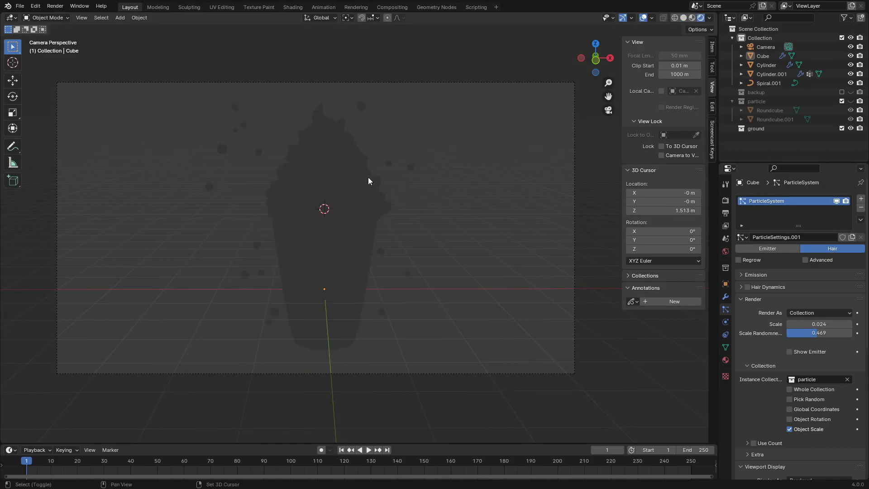
# - Go to the Shading workspace and switch its viewport to Rendered shading
pyautogui.click(288, 7)
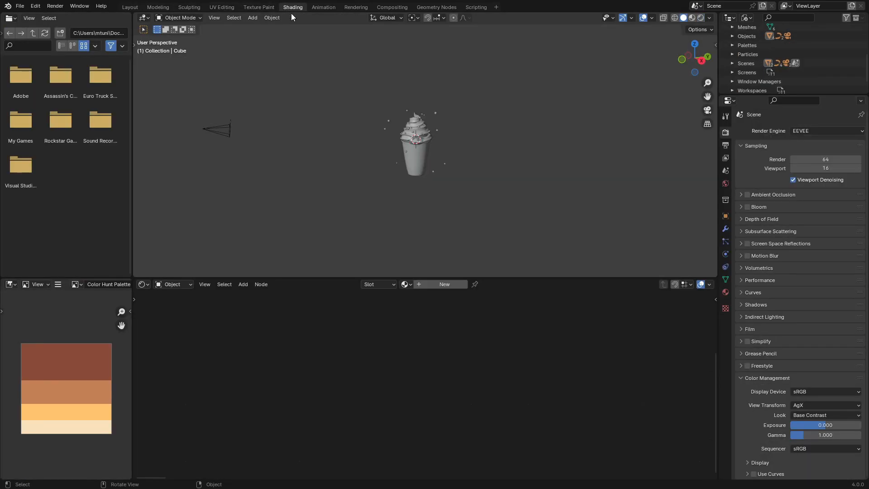
pyautogui.press('z')
pyautogui.click(559, 126)
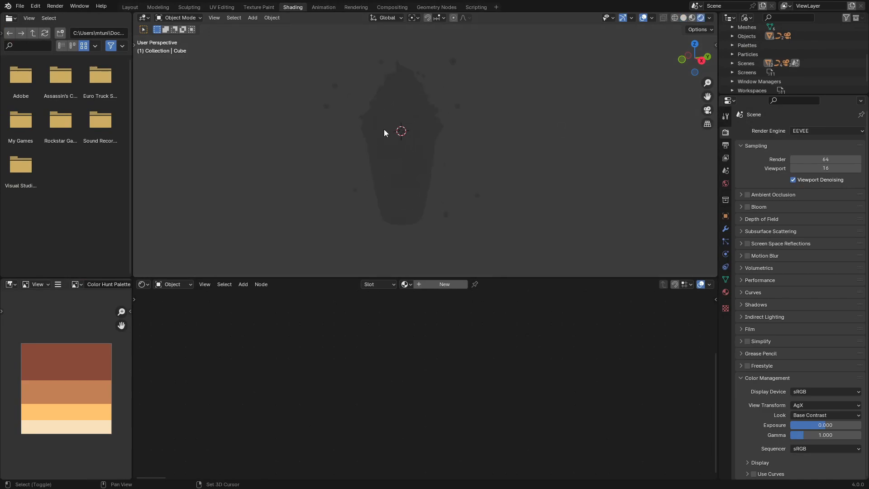
# - Switch the shader editor from Object to World and bring the world nodes into view
pyautogui.click(186, 287)
pyautogui.click(191, 318)
pyautogui.press('n')
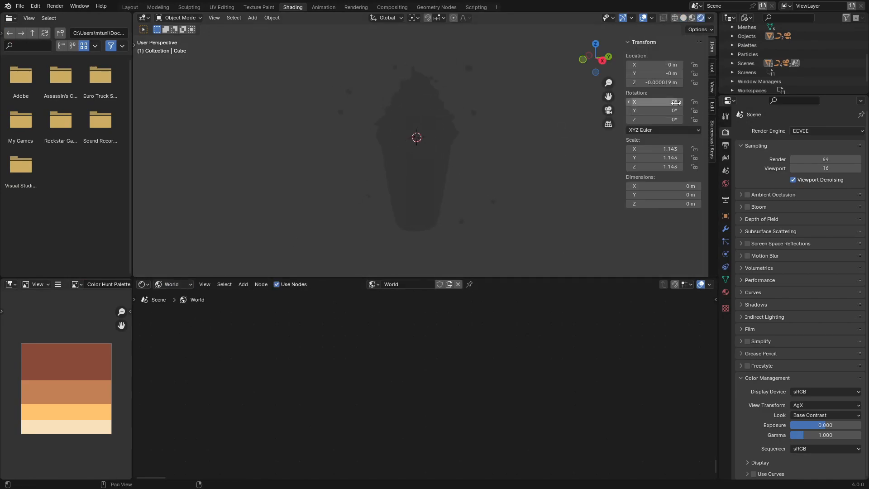
pyautogui.click(713, 140)
pyautogui.click(634, 42)
pyautogui.press('n')
pyautogui.press('Home')
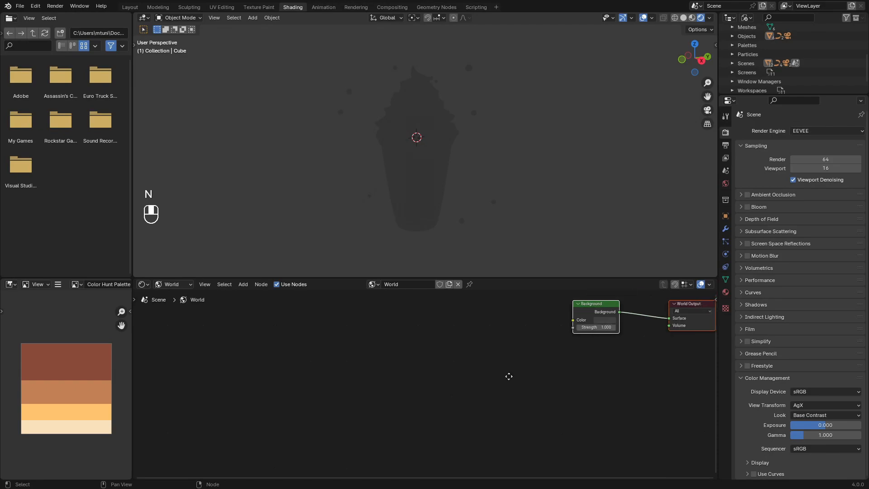
# - Sample the palette's cream swatch for the world Background color and shift it to a light pink
pyautogui.click(406, 381)
pyautogui.click(496, 333)
pyautogui.click(74, 428)
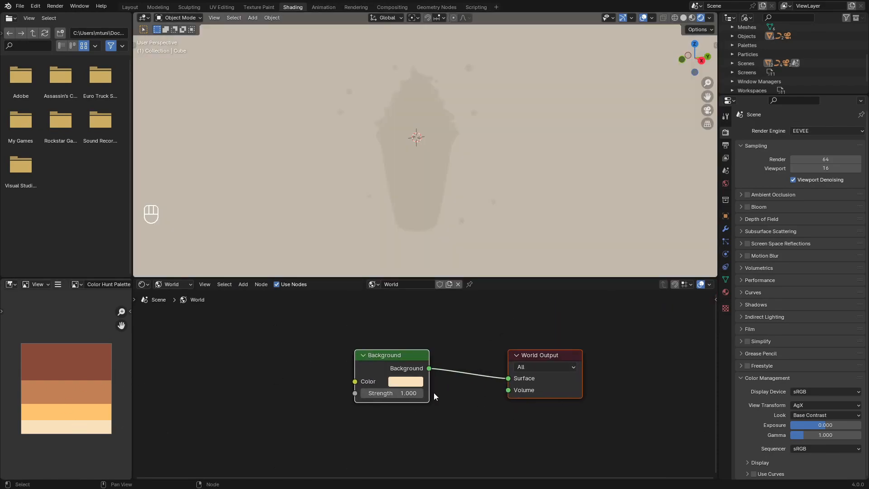
pyautogui.click(405, 381)
pyautogui.click(436, 274)
pyautogui.moveTo(439, 272); pyautogui.dragTo(439, 275)
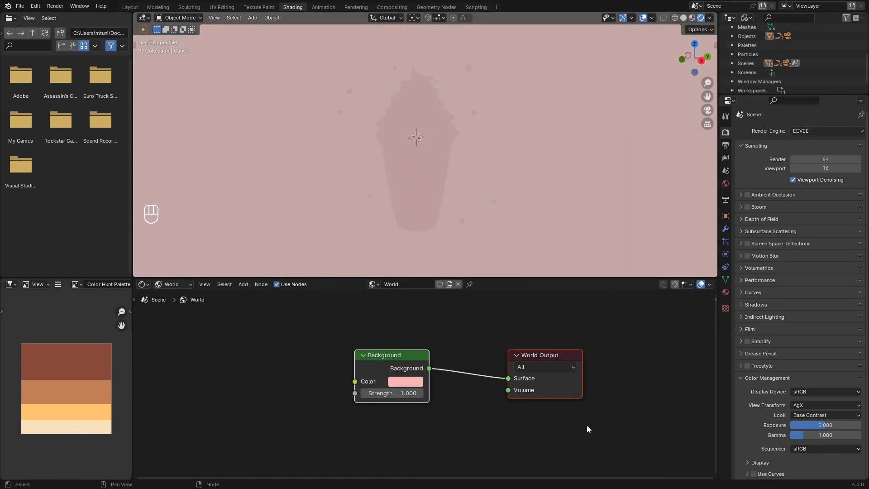
# - Return the shader editor to Object, select the swirl and give it a new material named ice
pyautogui.click(190, 307)
pyautogui.click(446, 118)
pyautogui.scroll(2, 446, 117)
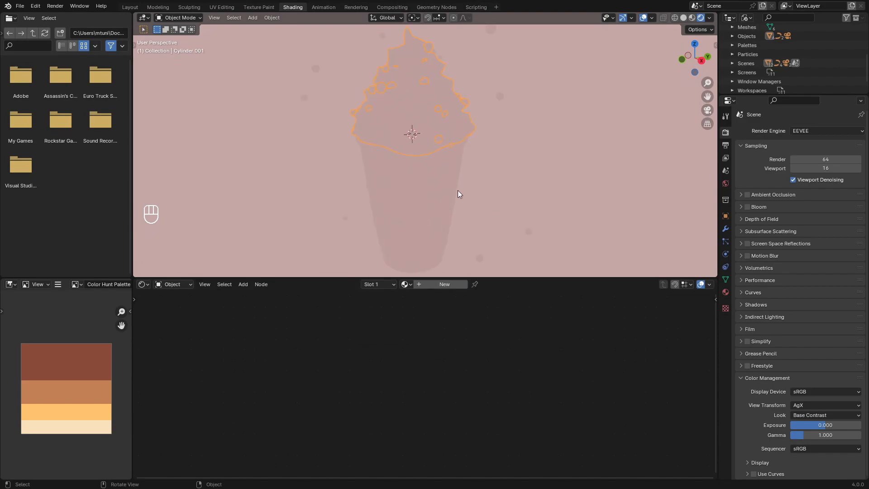
pyautogui.doubleClick(443, 288)
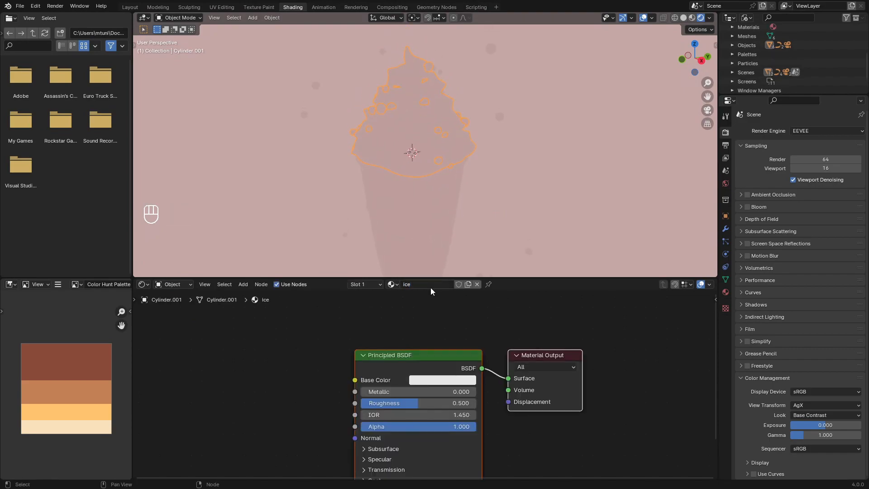
pyautogui.scroll(3, 458, 395)
pyautogui.scroll(-4, 516, 364)
pyautogui.scroll(1, 518, 362)
pyautogui.moveTo(519, 362); pyautogui.dragTo(575, 347, button='middle')
# - Add a Color Ramp feeding the ice material's Base Color and color its first stop with the palette's dark brown
pyautogui.moveTo(438, 360); pyautogui.dragTo(381, 367)
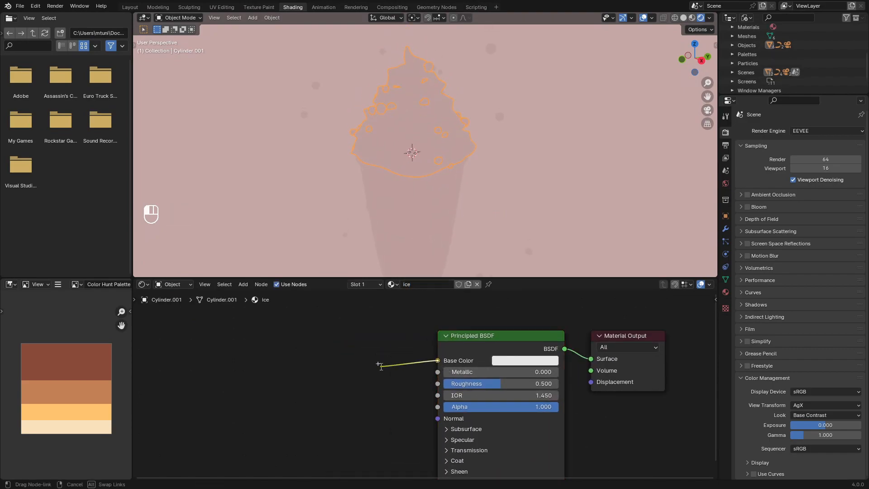
pyautogui.write('colorr')
pyautogui.press('Return')
pyautogui.click(382, 367)
pyautogui.moveTo(401, 376); pyautogui.dragTo(517, 355, button='middle')
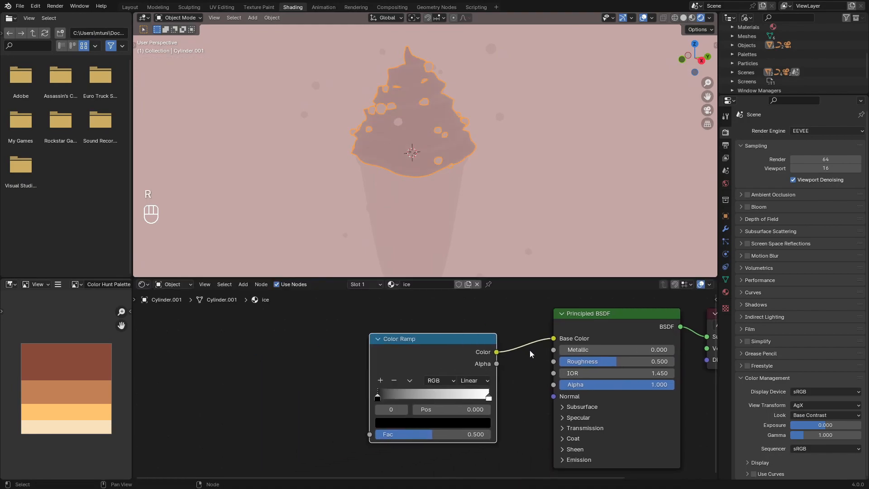
pyautogui.click(407, 423)
pyautogui.click(482, 375)
pyautogui.click(92, 365)
pyautogui.click(280, 363)
# - Connect a linear Gradient Texture to the Color Ramp's Fac input
pyautogui.moveTo(539, 403); pyautogui.dragTo(471, 406, button='middle')
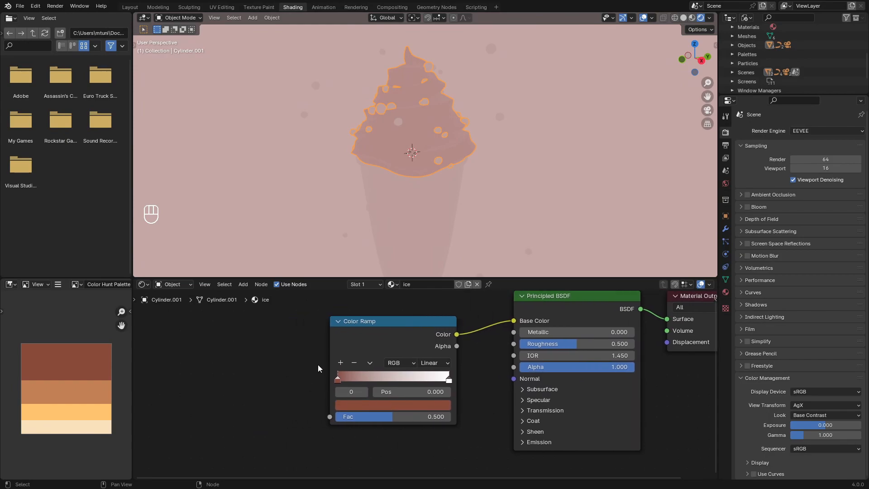
pyautogui.moveTo(329, 417); pyautogui.dragTo(288, 392)
pyautogui.write('grad')
pyautogui.press('Return')
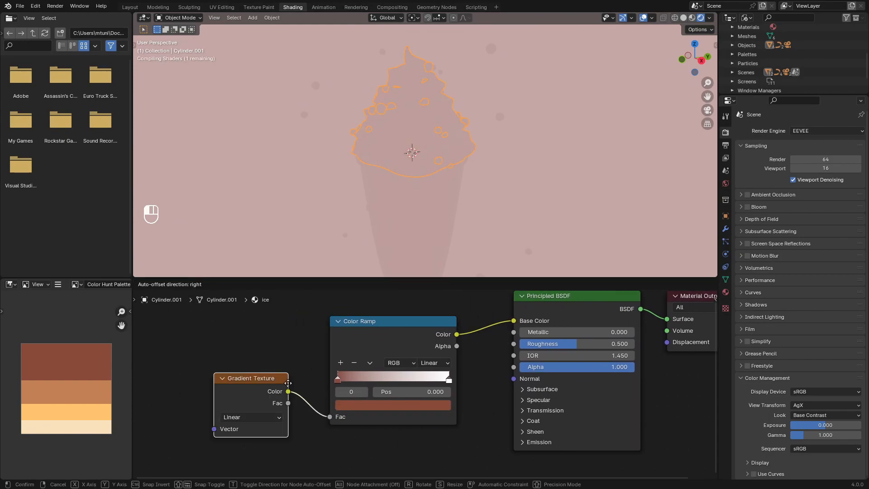
# - Change the render engine to Cycles and set color management to the Filmic view transform with High Contrast look
pyautogui.click(827, 131)
pyautogui.click(826, 160)
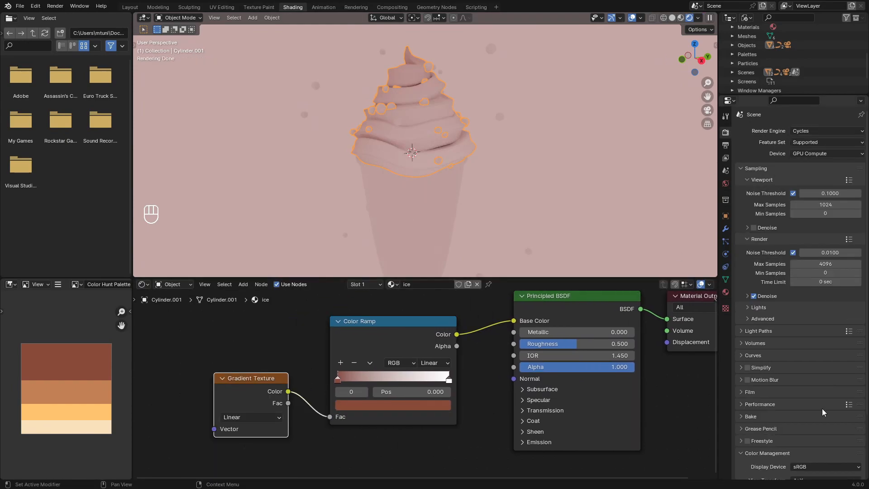
pyautogui.scroll(-4, 811, 317)
pyautogui.click(833, 405)
pyautogui.click(830, 437)
pyautogui.click(826, 415)
pyautogui.click(802, 355)
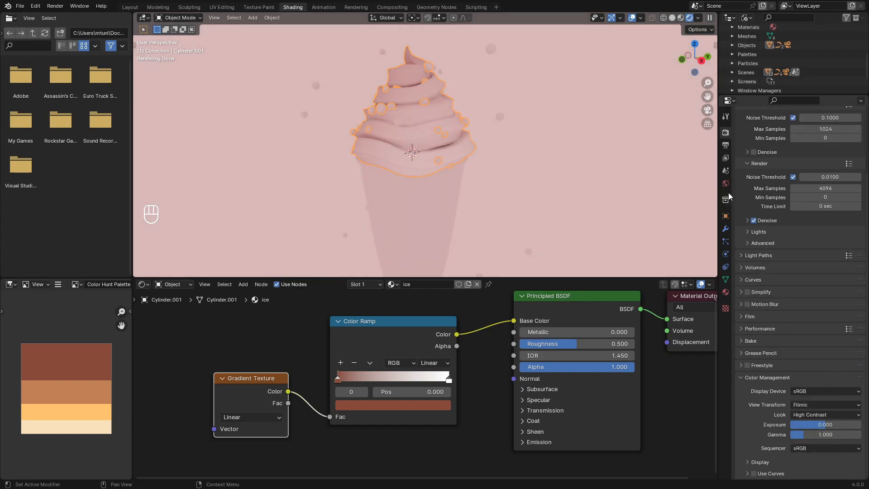
pyautogui.scroll(-2, 423, 385)
# - Color the Color Ramp's last stop with the palette's cream swatch
pyautogui.moveTo(416, 406); pyautogui.dragTo(336, 417, button='middle')
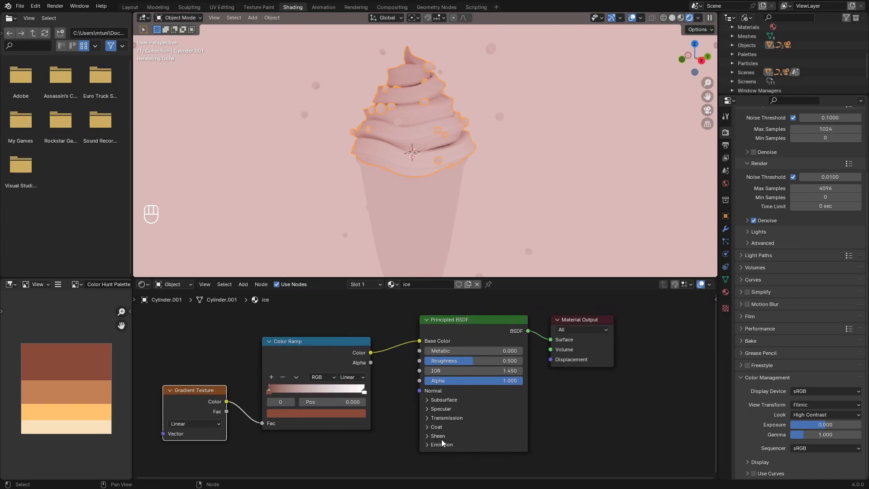
pyautogui.click(365, 392)
pyautogui.click(359, 414)
pyautogui.click(360, 415)
pyautogui.click(361, 373)
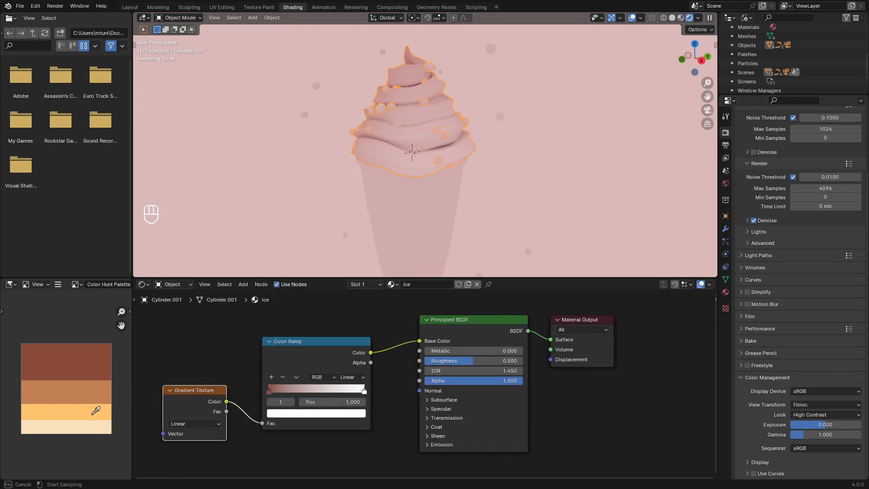
pyautogui.click(83, 428)
# - Expand the ice material's Coat settings and set the coat tint to pink
pyautogui.click(430, 427)
pyautogui.scroll(-1, 533, 442)
pyautogui.moveTo(533, 442); pyautogui.dragTo(523, 428, button='middle')
pyautogui.click(492, 454)
pyautogui.moveTo(504, 371); pyautogui.dragTo(504, 371)
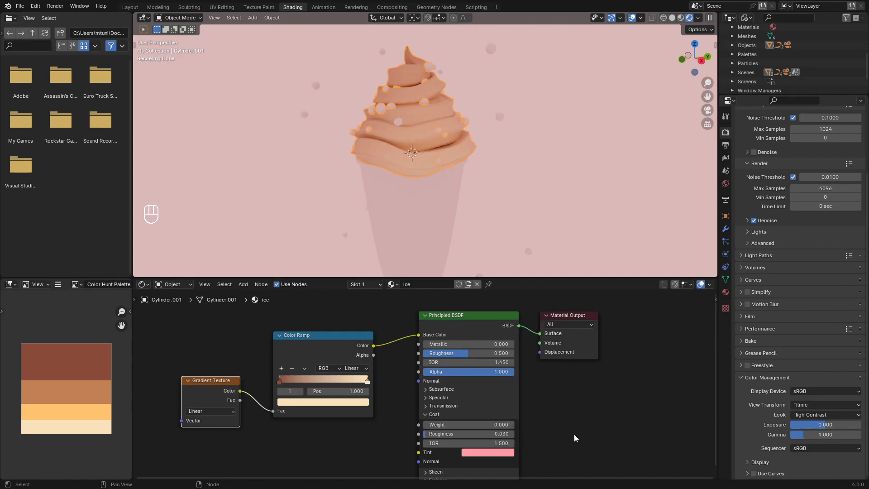
# - Set the ice material's roughness to 0.489, its coat weight to 0.409 and its coat roughness to 0.244
pyautogui.scroll(3, 575, 440)
pyautogui.scroll(-5, 570, 442)
pyautogui.moveTo(561, 423)
pyautogui.mouseDown(button='middle')
pyautogui.moveTo(547, 398)
pyautogui.moveTo(546, 406)
pyautogui.mouseUp(button='middle')
pyautogui.keyDown('shift'); pyautogui.moveTo(453, 340); pyautogui.dragTo(452, 340); pyautogui.keyUp('shift')
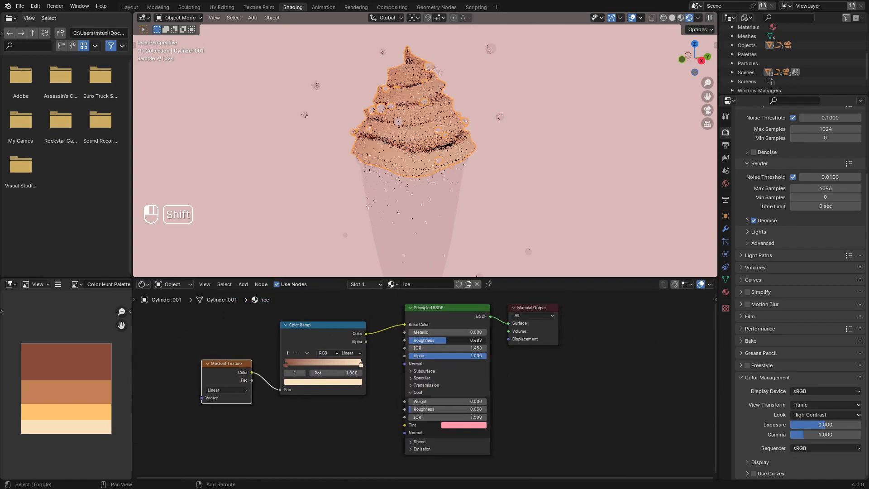
pyautogui.moveTo(453, 401); pyautogui.dragTo(498, 424)
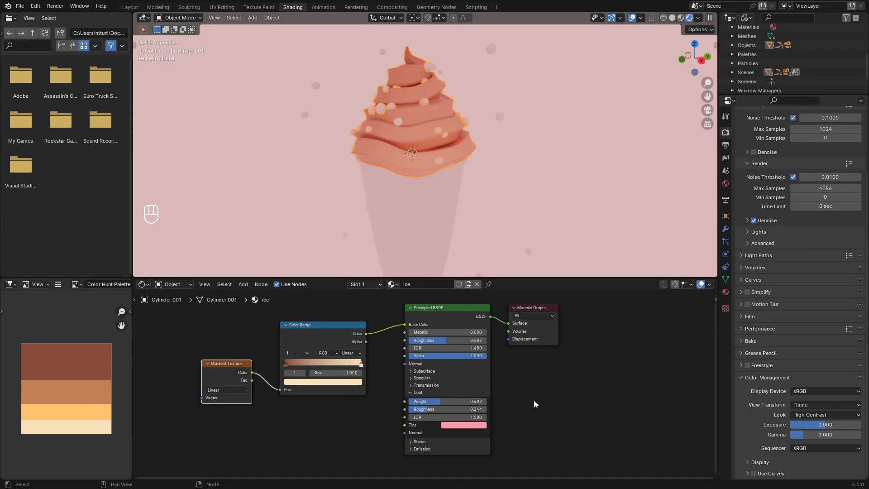
# - Add Texture Coordinate and Mapping nodes to the Gradient Texture and rotate the mapping 90° in X and Y
pyautogui.hotkey('ctrl', 't')
pyautogui.moveTo(236, 428); pyautogui.dragTo(344, 401, button='middle')
pyautogui.press('Return')
pyautogui.click(274, 434)
pyautogui.write('90')
pyautogui.press('Return')
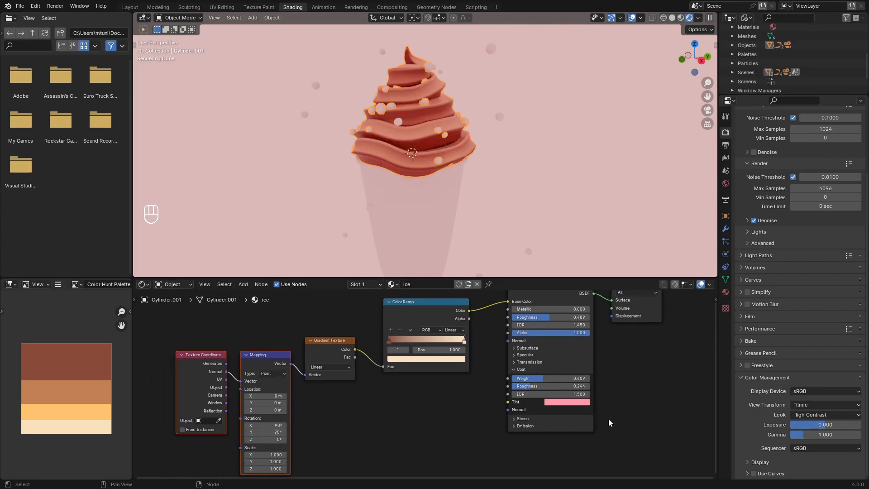
pyautogui.scroll(-2, 609, 423)
pyautogui.hotkey('ctrl', 'shift', '/')
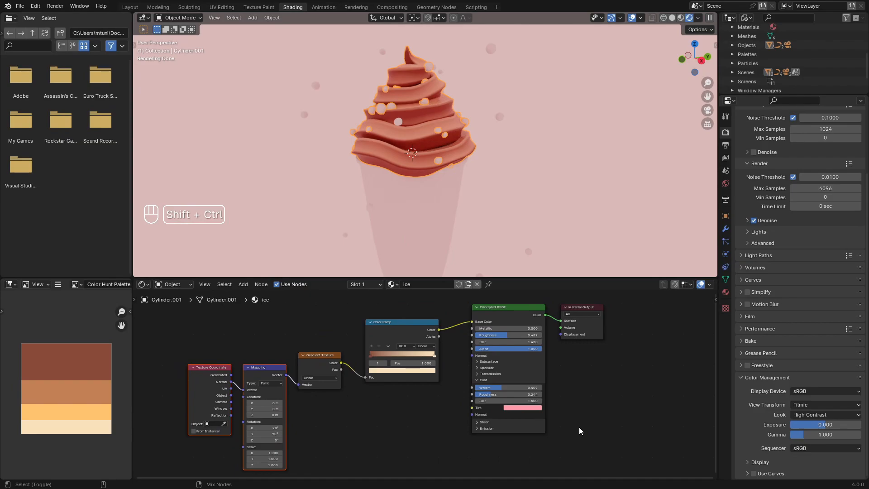
# - Give the Roundcube.001 particle object a new material with the palette's dark brown as base color
pyautogui.scroll(-4, 762, 82)
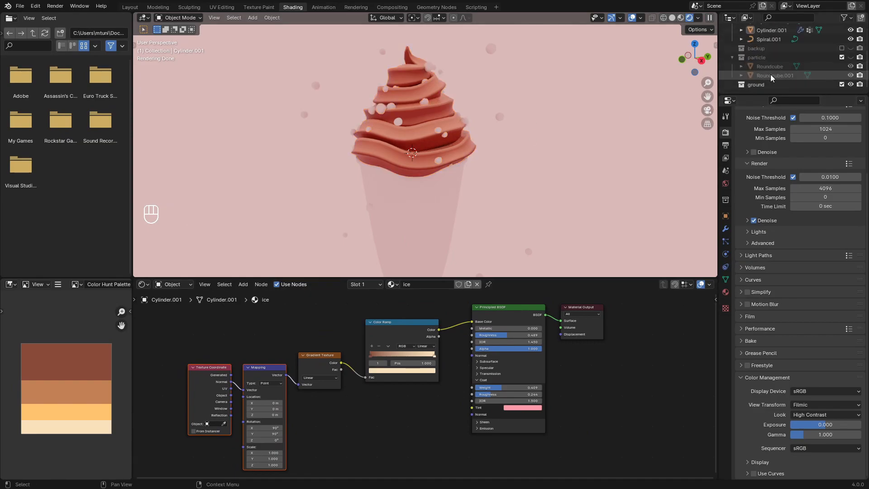
pyautogui.click(773, 76)
pyautogui.click(419, 284)
pyautogui.moveTo(496, 331); pyautogui.dragTo(478, 358, button='middle')
pyautogui.click(473, 349)
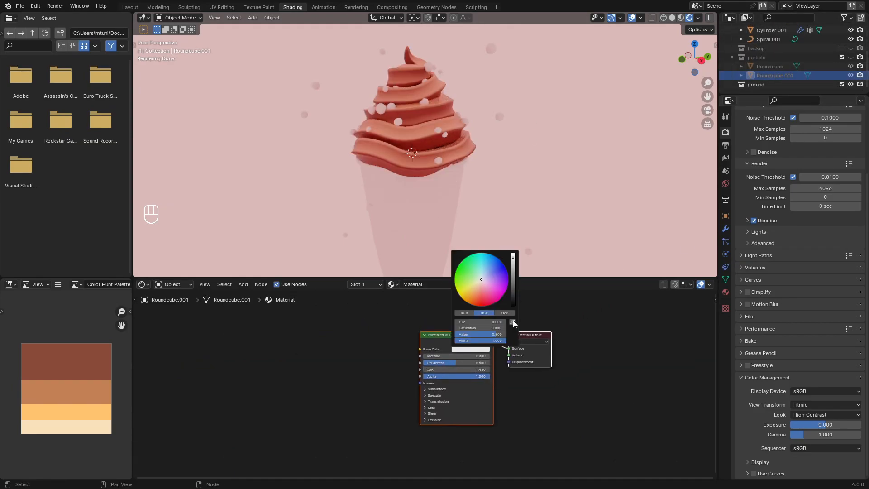
pyautogui.click(513, 322)
pyautogui.click(92, 366)
# - Give the Roundcube.001 material a dark brown palette coat tint, a coat weight of 1.000 and a coat roughness of 0.412
pyautogui.click(426, 408)
pyautogui.click(475, 434)
pyautogui.click(513, 408)
pyautogui.click(93, 366)
pyautogui.scroll(1, 551, 435)
pyautogui.scroll(1, 551, 435)
pyautogui.moveTo(543, 426); pyautogui.dragTo(533, 414, button='middle')
pyautogui.moveTo(467, 410); pyautogui.dragTo(532, 432)
# - Assign the existing Material to the Roundcube object and make it an independent copy
pyautogui.click(468, 126)
pyautogui.click(407, 284)
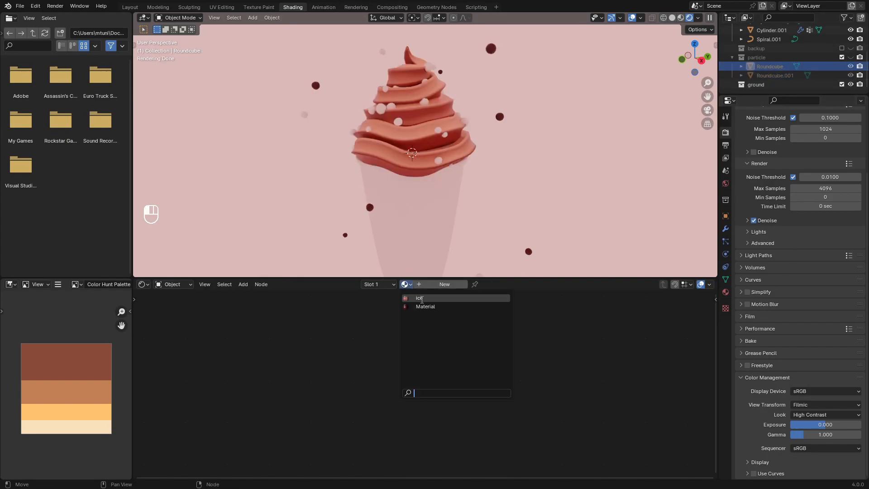
pyautogui.click(424, 307)
pyautogui.click(455, 285)
# - Set the coat tint of Roundcube's copied material to the palette's yellow swatch
pyautogui.click(464, 440)
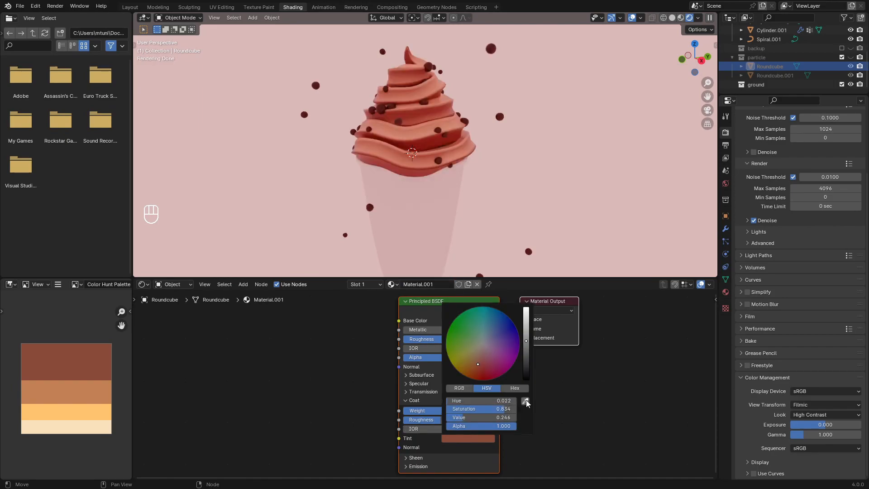
pyautogui.click(526, 402)
pyautogui.click(66, 412)
# - Try the palette's light brown swatch as the base color of Roundcube's material
pyautogui.click(468, 321)
pyautogui.click(526, 293)
pyautogui.click(82, 396)
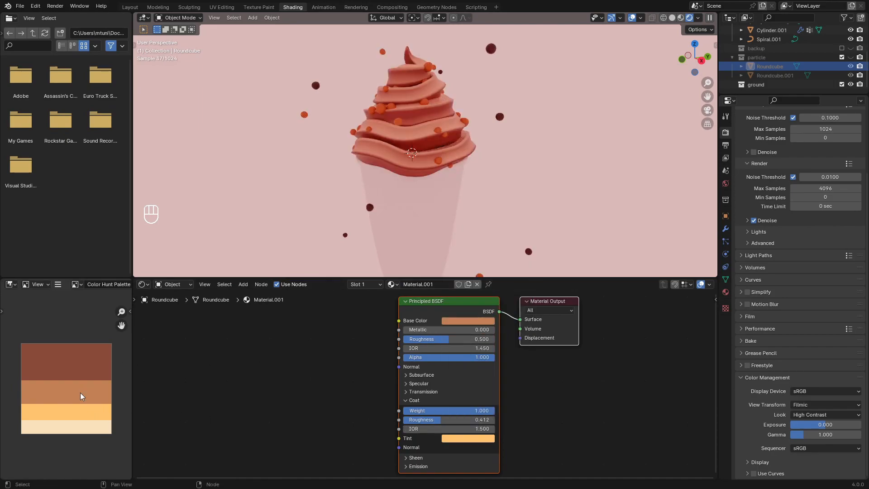
# - Set the base color of Roundcube's material to the palette's yellow swatch
pyautogui.click(469, 321)
pyautogui.click(525, 288)
pyautogui.click(70, 413)
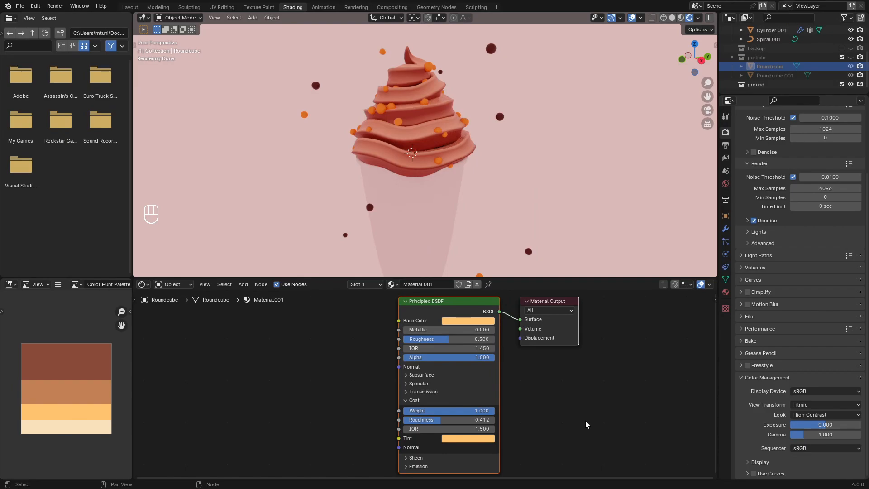
# - Set the coat tint of Roundcube's material to a soft pink and switch to the camera view
pyautogui.click(465, 440)
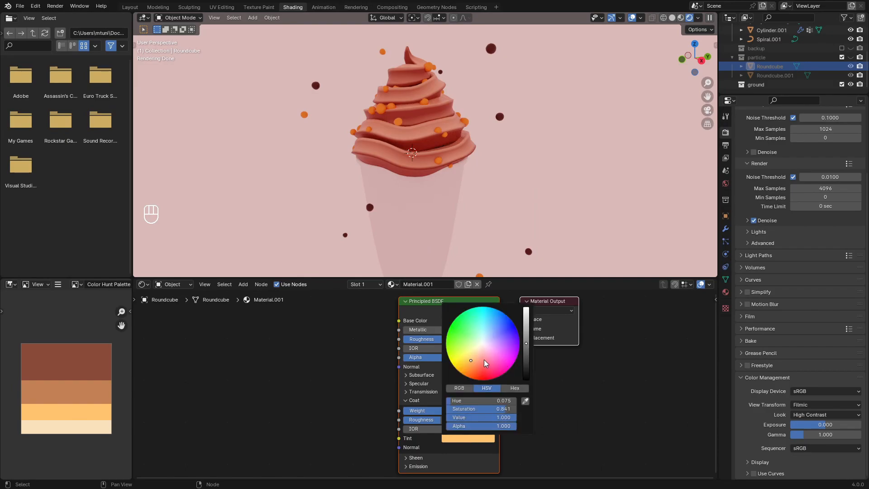
pyautogui.moveTo(483, 361); pyautogui.dragTo(486, 359)
pyautogui.press('KP_0')
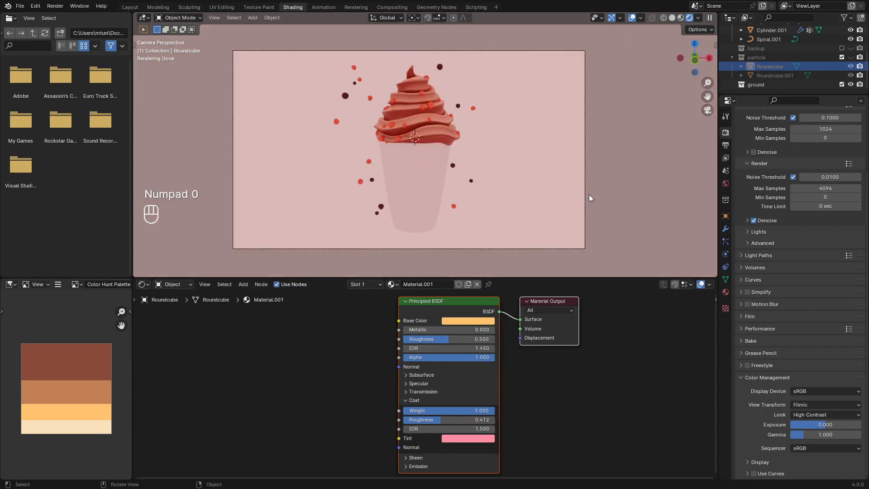
# - Change the swirl's particle instance object from Roundcube to Roundcube.001
pyautogui.click(433, 107)
pyautogui.click(726, 242)
pyautogui.click(815, 332)
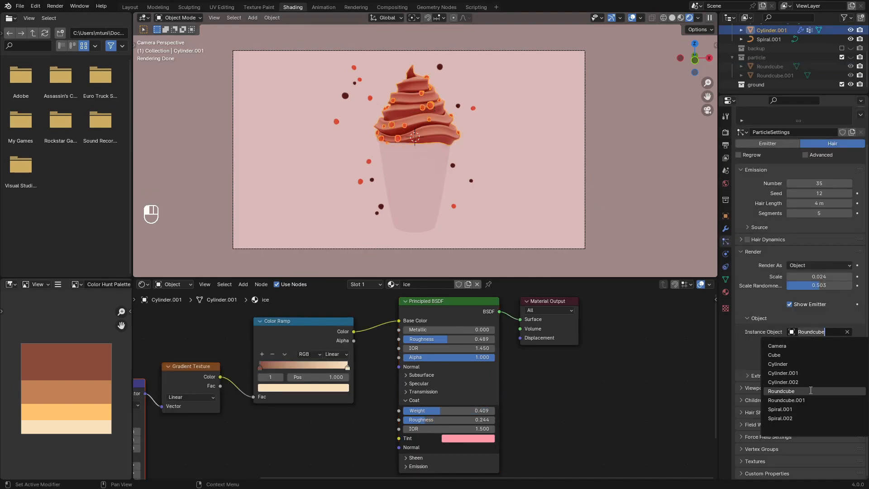
pyautogui.click(797, 400)
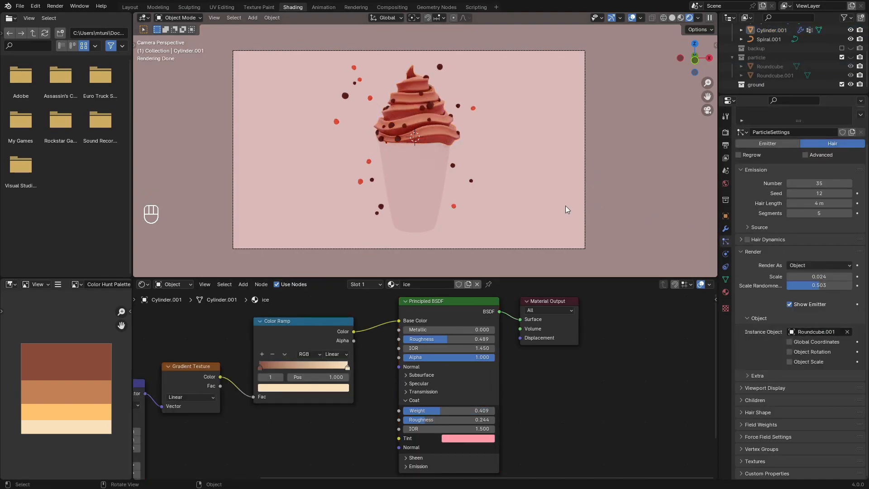
# - Select the cup cylinder and give it a new material named cup
pyautogui.hotkey('ctrl', 'shift', '/')
pyautogui.click(434, 177)
pyautogui.click(444, 283)
pyautogui.click(444, 283)
pyautogui.write('c')
pyautogui.press('Return')
pyautogui.scroll(-1, 441, 317)
# - Add a Mix Color node feeding the base color of the cup's Principled BSDF
pyautogui.moveTo(422, 343); pyautogui.dragTo(350, 346)
pyautogui.write('mix')
pyautogui.press('Return')
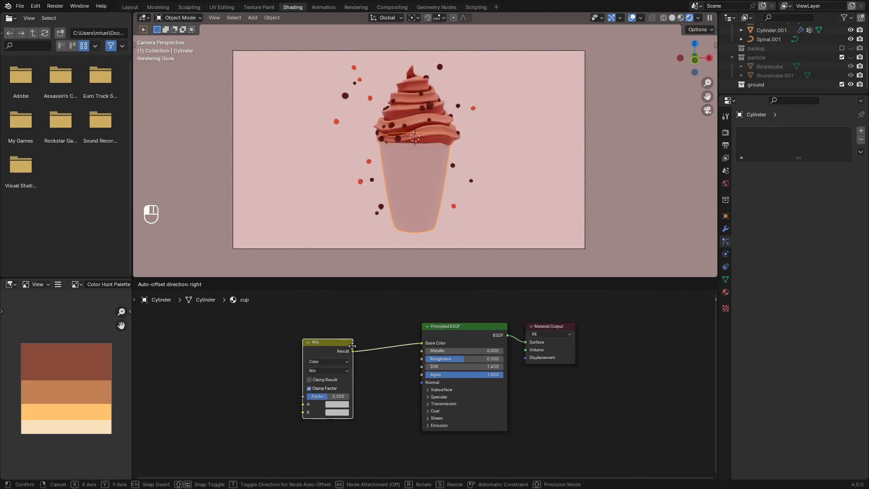
pyautogui.click(391, 352)
# - Add a Color Ramp node feeding the A input of the Mix node
pyautogui.scroll(-3, 392, 385)
pyautogui.moveTo(394, 407); pyautogui.dragTo(455, 403, button='middle')
pyautogui.moveTo(420, 398); pyautogui.dragTo(369, 397)
pyautogui.write('colorr')
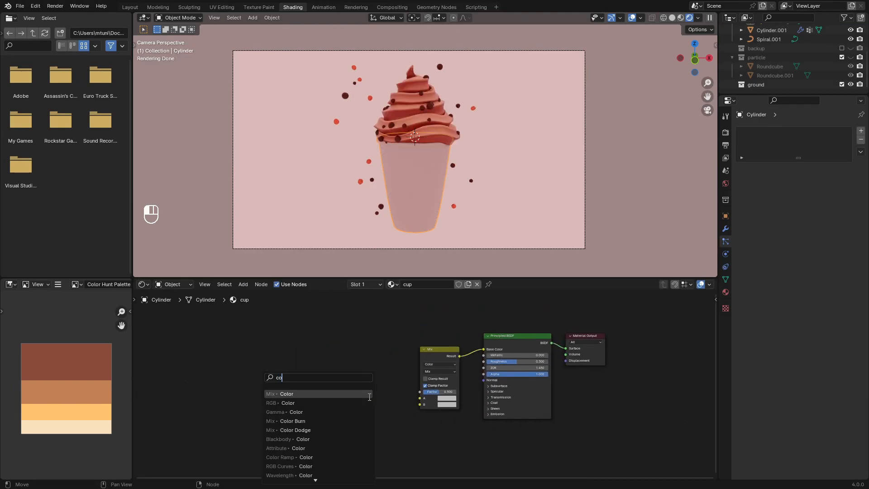
pyautogui.press('Return')
pyautogui.click(392, 374)
# - Duplicate the Mix node and connect the copy's result to the Color Ramp's Fac
pyautogui.moveTo(394, 377); pyautogui.dragTo(468, 339, button='middle')
pyautogui.click(511, 319)
pyautogui.hotkey('shift', 'd')
pyautogui.click(360, 346)
pyautogui.moveTo(370, 341); pyautogui.dragTo(397, 384)
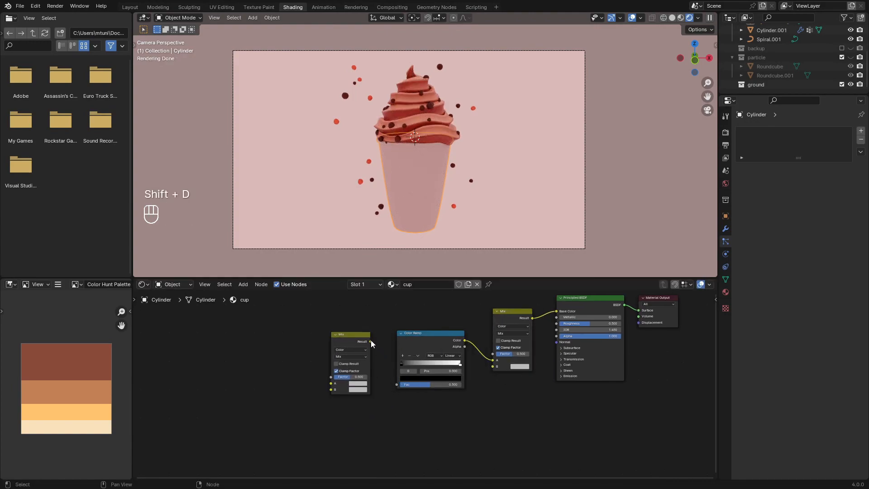
# - Set the Color Ramp to Constant interpolation and move its white stop to about 0.405
pyautogui.moveTo(395, 384)
pyautogui.mouseDown(button='middle')
pyautogui.moveTo(433, 389)
pyautogui.moveTo(452, 377)
pyautogui.mouseUp(button='middle')
pyautogui.click(494, 359)
pyautogui.click(494, 395)
pyautogui.moveTo(539, 375); pyautogui.dragTo(503, 375)
# - Add a Gradient Texture into the duplicated Mix node's A input and a Noise Texture into its B input
pyautogui.moveTo(409, 386); pyautogui.dragTo(364, 373)
pyautogui.write('gr')
pyautogui.press('Return')
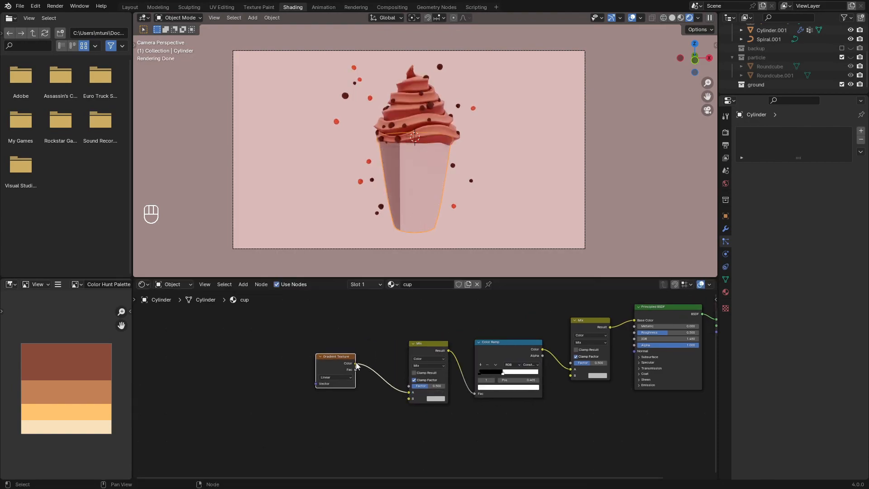
pyautogui.moveTo(409, 399); pyautogui.dragTo(231, 419)
pyautogui.write('noise')
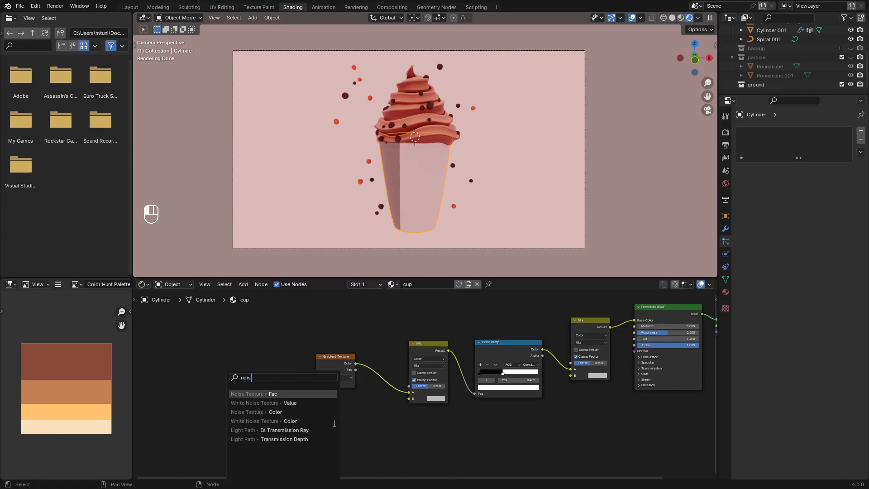
pyautogui.press('Return')
pyautogui.click(356, 399)
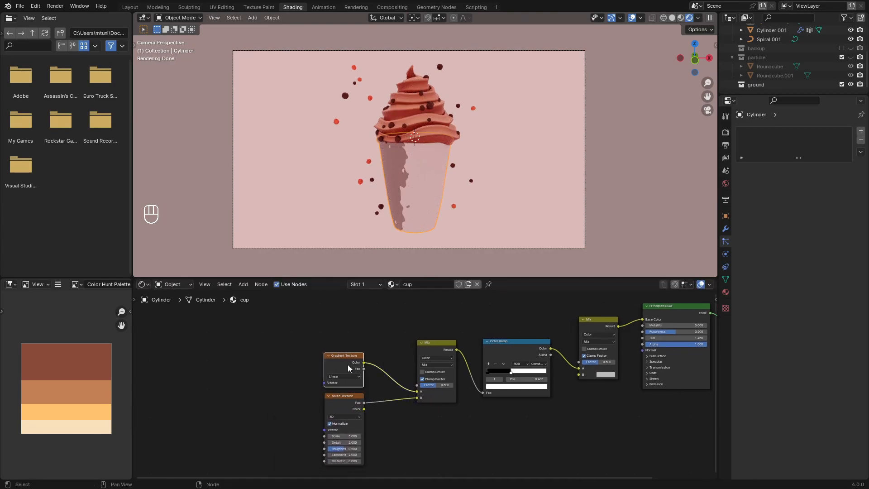
# - Add Mapping and Texture Coordinate nodes to the Gradient Texture and set the mapping's Y rotation to 90°
pyautogui.hotkey('ctrl', 't')
pyautogui.press('g')
pyautogui.click(311, 395)
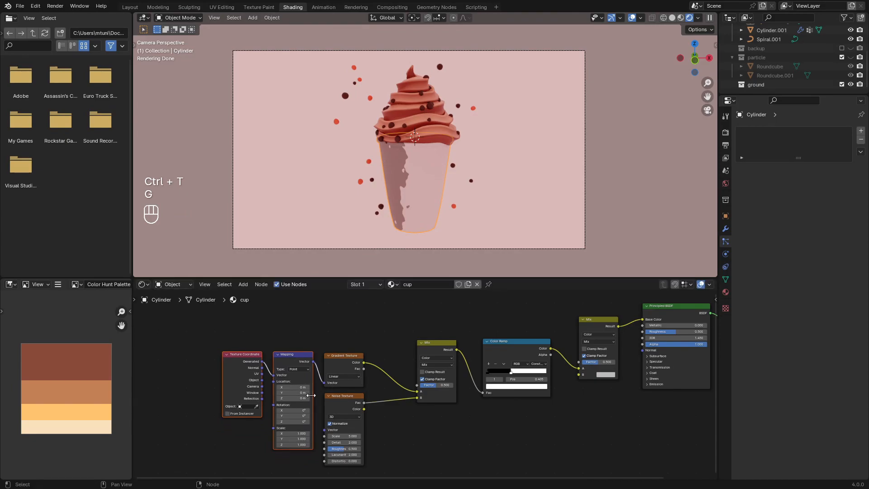
pyautogui.click(294, 416)
pyautogui.write('90')
pyautogui.press('Return')
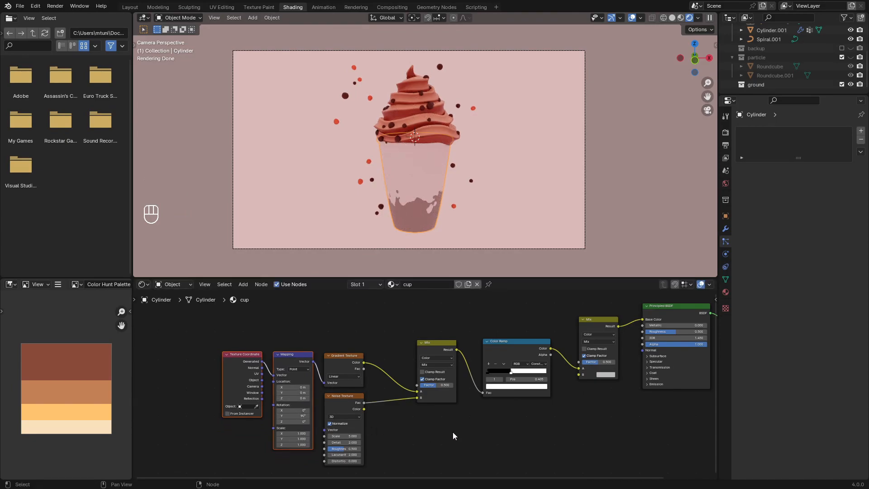
# - Set the Noise Texture's scale to 4.8 and its detail to 0
pyautogui.scroll(2, 453, 432)
pyautogui.moveTo(357, 442)
pyautogui.mouseDown()
pyautogui.moveTo(317, 443)
pyautogui.moveTo(348, 434)
pyautogui.mouseUp()
pyautogui.scroll(-1, 463, 431)
pyautogui.moveTo(464, 431); pyautogui.dragTo(345, 447, button='middle')
pyautogui.scroll(-2, 361, 427)
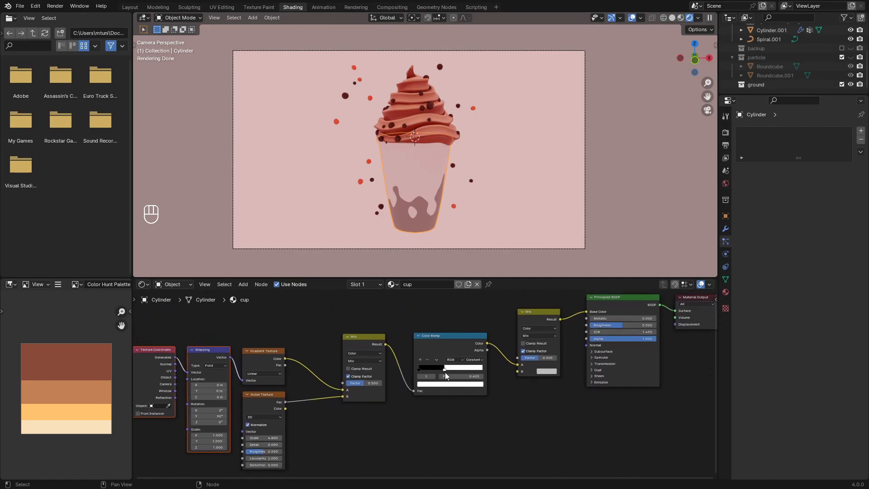
# - Add a third Color Ramp stop for a black-white-black band with white at 0.382, and set the texture Mix factor to 0.35
pyautogui.click(420, 359)
pyautogui.moveTo(430, 369)
pyautogui.mouseDown()
pyautogui.moveTo(464, 371)
pyautogui.moveTo(442, 370)
pyautogui.mouseUp()
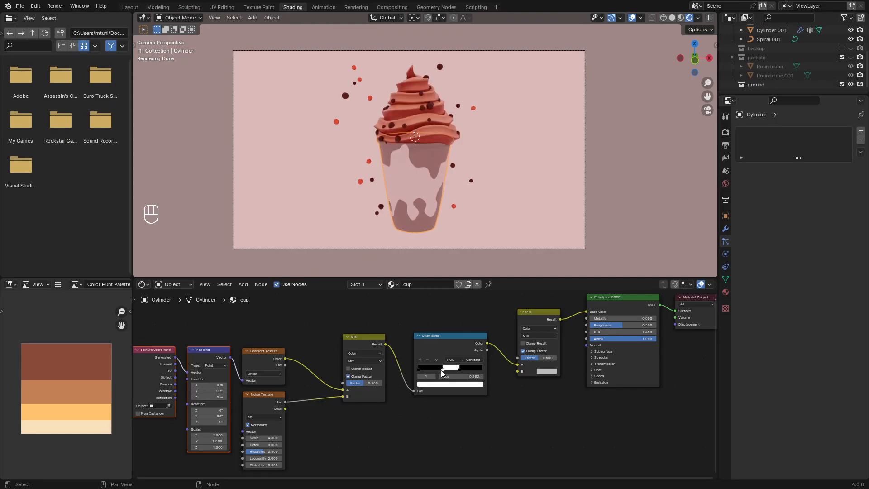
pyautogui.moveTo(364, 383); pyautogui.dragTo(358, 383)
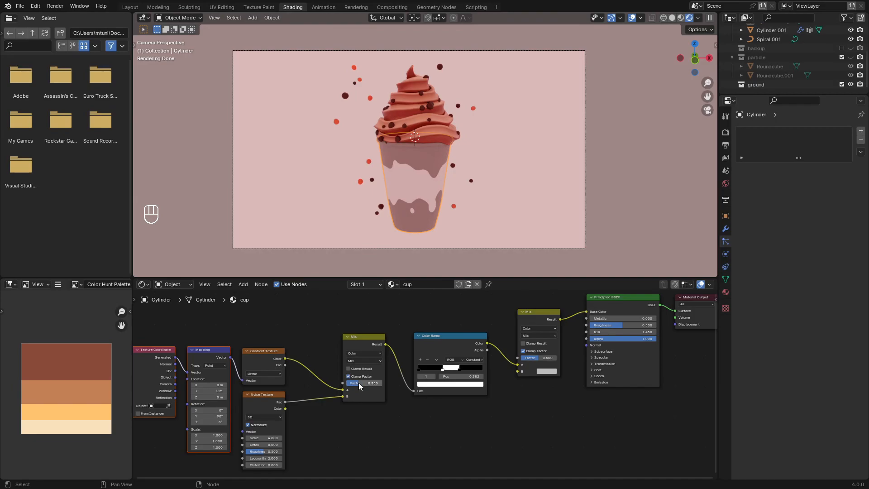
# - Add a second Color Ramp below the first, feeding the B input of the final Mix node
pyautogui.moveTo(519, 372); pyautogui.dragTo(479, 446)
pyautogui.write('color r')
pyautogui.press('Return')
pyautogui.click(489, 416)
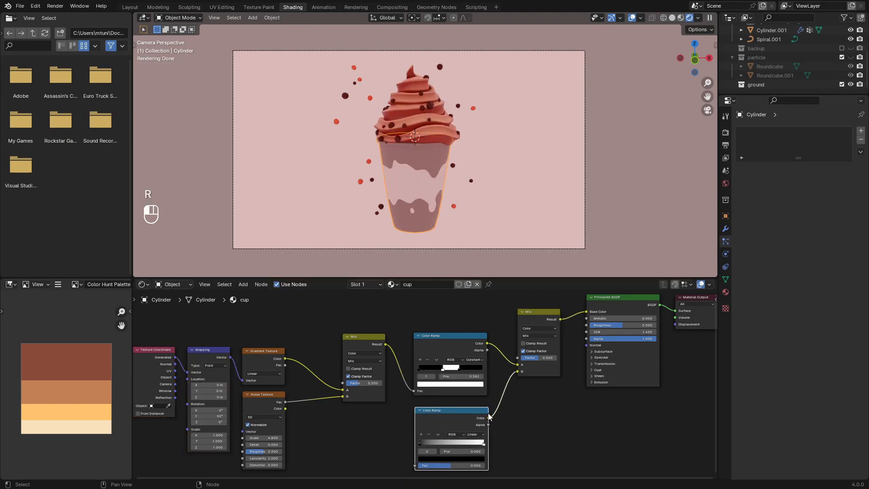
# - Set the second Color Ramp to Constant interpolation and move its white stop to 0.459
pyautogui.click(473, 434)
pyautogui.click(480, 463)
pyautogui.scroll(2, 514, 441)
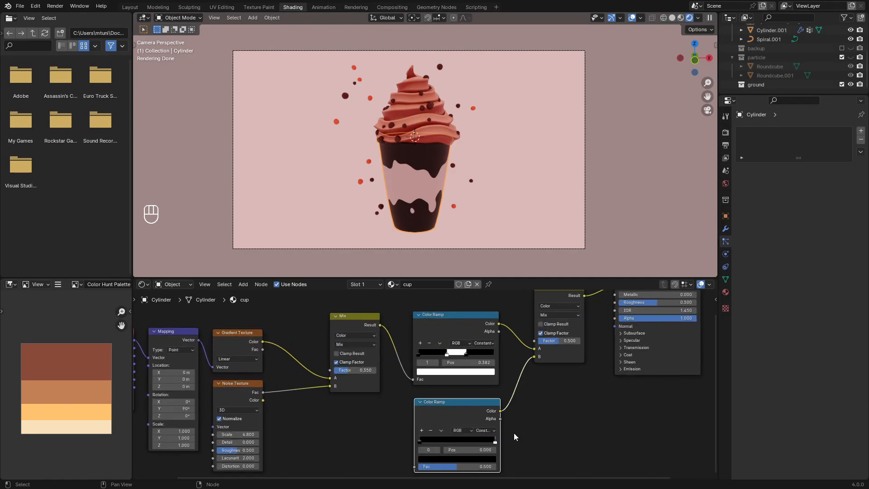
pyautogui.moveTo(485, 422); pyautogui.dragTo(450, 428)
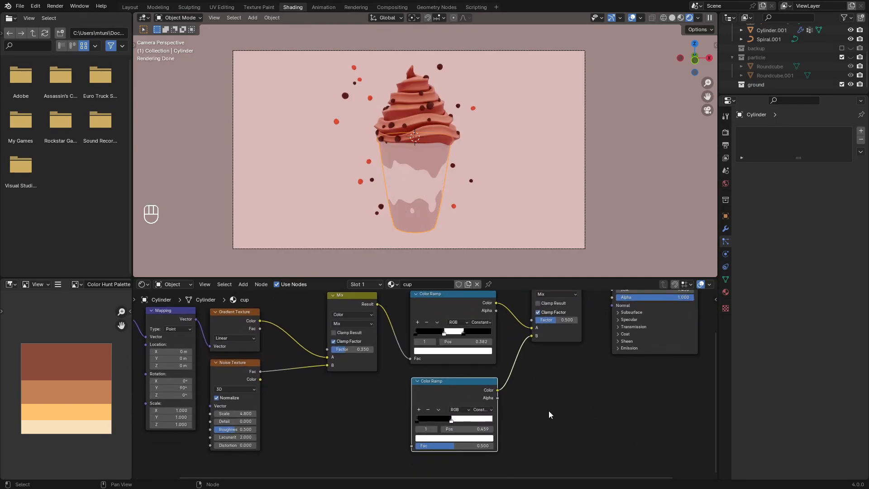
# - Duplicate a Mix node and connect its result to the second Color Ramp's Fac
pyautogui.click(561, 339)
pyautogui.hotkey('shift', 'd')
pyautogui.moveTo(398, 352); pyautogui.dragTo(411, 394)
pyautogui.moveTo(411, 395); pyautogui.dragTo(486, 422, button='middle')
pyautogui.scroll(-1, 440, 395)
# - Duplicate the Gradient and Noise Textures, connect the gradient copy to the new Mix node's A input, and delete the noise copy
pyautogui.moveTo(393, 404); pyautogui.dragTo(335, 315)
pyautogui.hotkey('shift', 'd')
pyautogui.click(395, 410)
pyautogui.moveTo(422, 409); pyautogui.dragTo(438, 433)
pyautogui.click(408, 454)
pyautogui.press('x')
# - Add a Voronoi Texture and connect its Distance to the new Mix node's B input
pyautogui.hotkey('shift', 'a')
pyautogui.write('v')
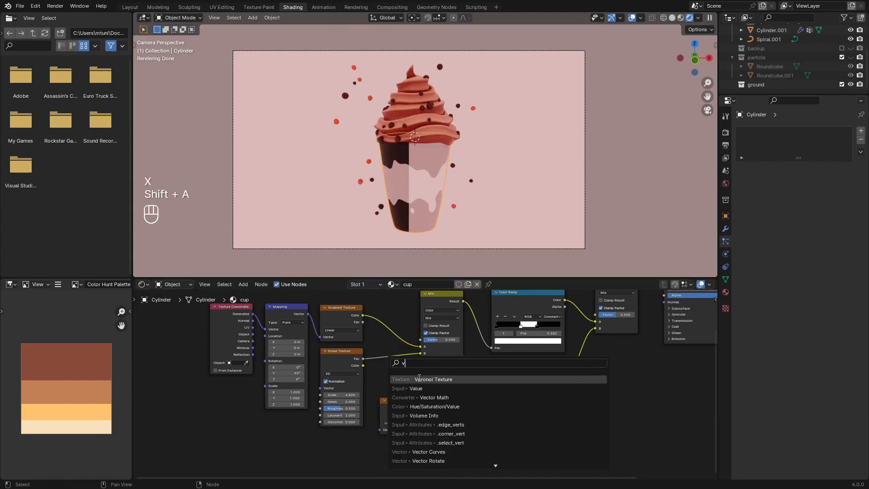
pyautogui.press('Return')
pyautogui.click(379, 441)
pyautogui.moveTo(421, 452); pyautogui.dragTo(438, 439)
pyautogui.moveTo(445, 450); pyautogui.dragTo(493, 377, button='middle')
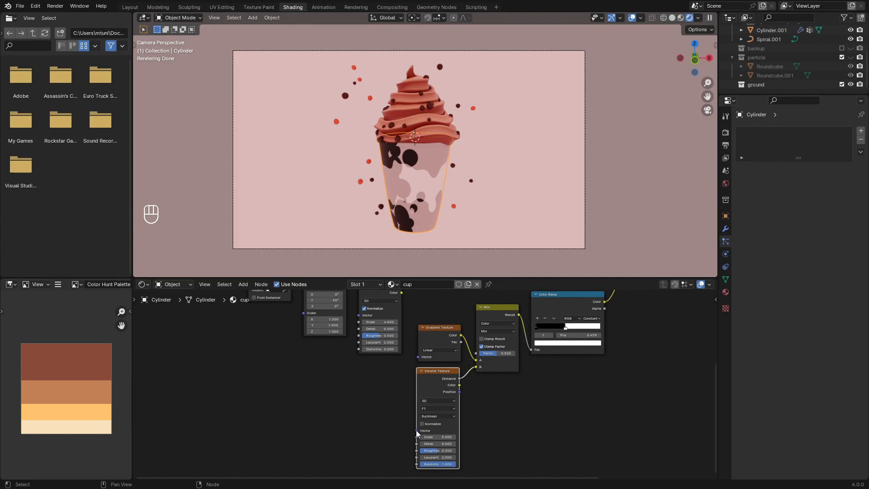
# - Add Mapping and Texture Coordinate nodes to the second Gradient Texture, with X location 0.15 m and Y rotation 90°
pyautogui.click(442, 330)
pyautogui.hotkey('ctrl', 't')
pyautogui.press('f')
pyautogui.hotkey('ctrl', 'z')
pyautogui.press('g')
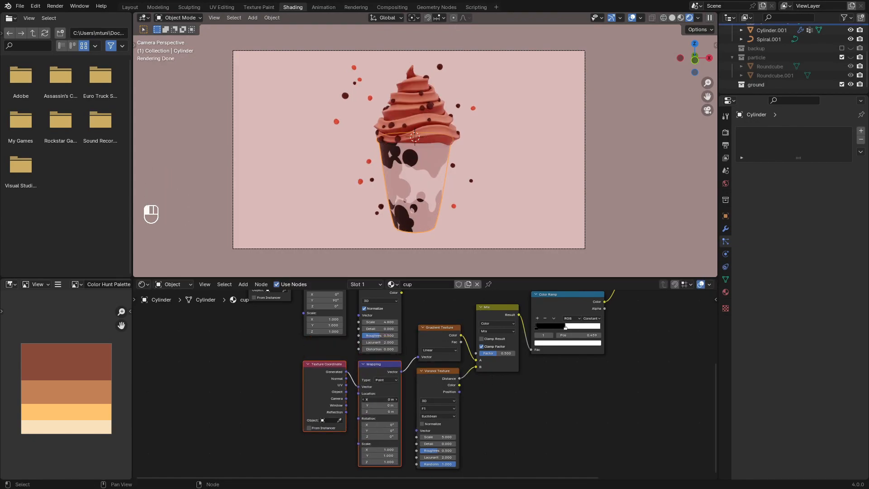
pyautogui.write('5')
pyautogui.press('Return')
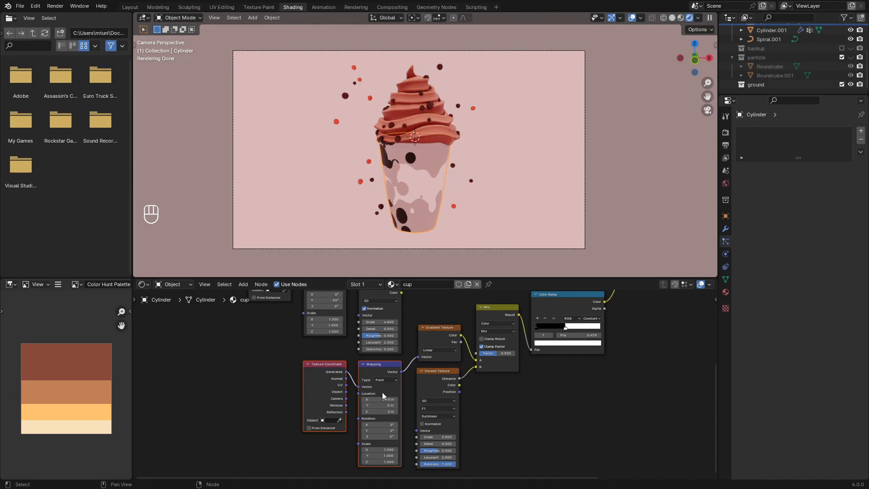
pyautogui.doubleClick(389, 428)
pyautogui.write('90')
pyautogui.press('Return')
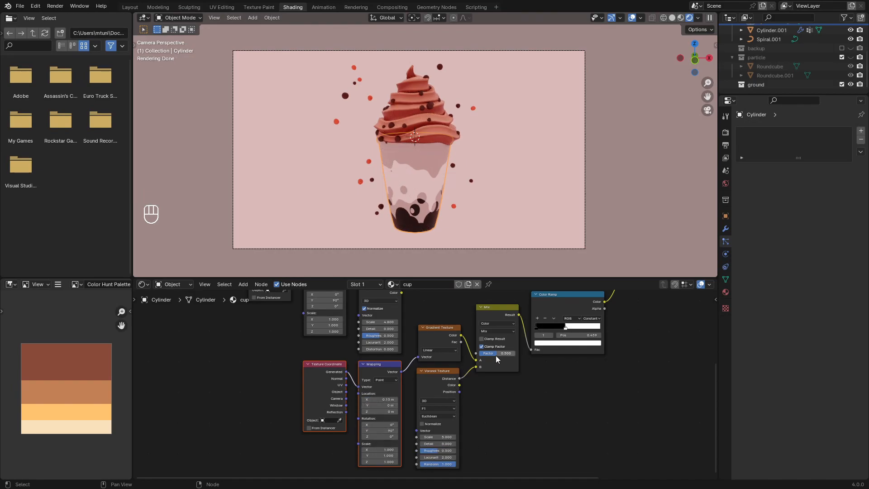
# - Lower the factor of the gradient and Voronoi Mix node to 0.208
pyautogui.scroll(6, 496, 355)
pyautogui.moveTo(496, 355); pyautogui.dragTo(422, 420, button='middle')
pyautogui.moveTo(438, 420)
pyautogui.keyDown('shift'); pyautogui.mouseDown()
pyautogui.moveTo(409, 421)
pyautogui.moveTo(422, 417)
pyautogui.mouseUp(); pyautogui.keyUp('shift')
pyautogui.scroll(-4, 402, 424)
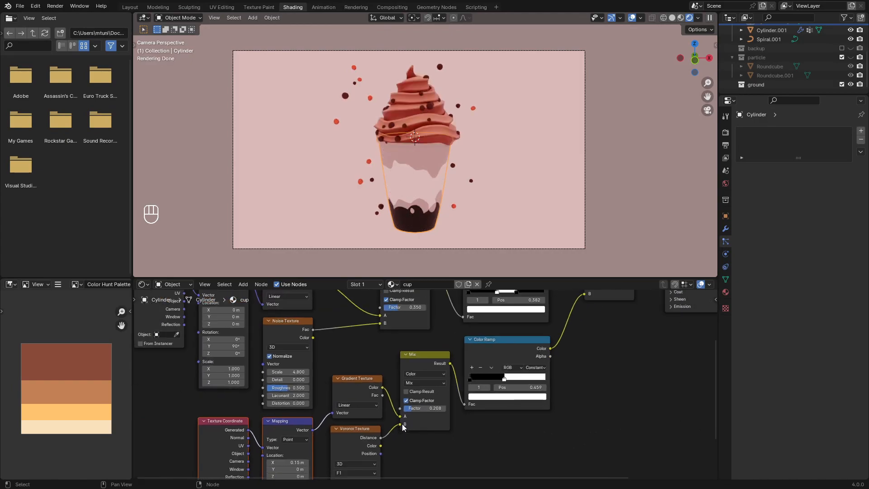
# - Set the second mapping's X location to 0.19 m and move the second Color Ramp's white stop to 0.409
pyautogui.moveTo(402, 424); pyautogui.dragTo(476, 393, button='middle')
pyautogui.scroll(4, 476, 393)
pyautogui.keyDown('shift'); pyautogui.moveTo(339, 450); pyautogui.dragTo(340, 449); pyautogui.keyUp('shift')
pyautogui.moveTo(619, 424); pyautogui.dragTo(522, 443, button='middle')
pyautogui.click(538, 358)
pyautogui.moveTo(538, 360)
pyautogui.mouseDown()
pyautogui.moveTo(545, 359)
pyautogui.moveTo(535, 359)
pyautogui.mouseUp()
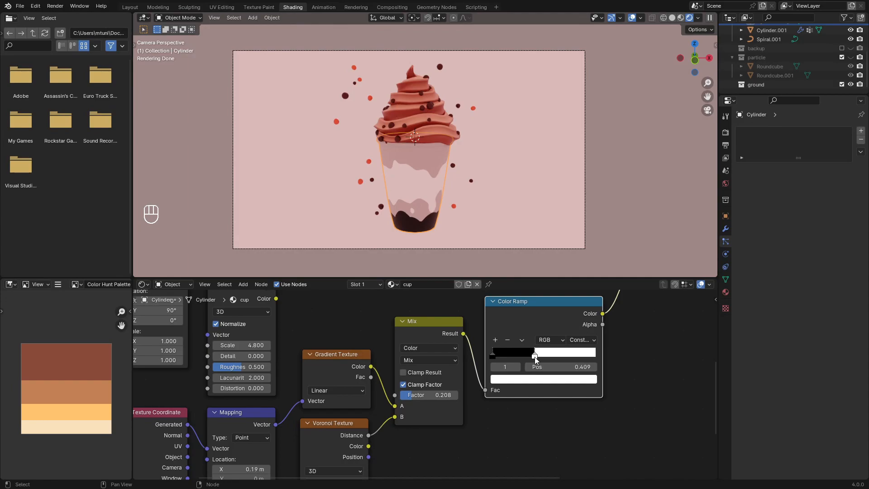
# - Set the Voronoi Texture's scale to 10.5
pyautogui.scroll(-3, 555, 407)
pyautogui.moveTo(562, 407); pyautogui.dragTo(581, 333, button='middle')
pyautogui.moveTo(410, 428); pyautogui.dragTo(435, 428)
pyautogui.click(409, 428)
pyautogui.press('Return')
pyautogui.hotkey('ctrl', 'z')
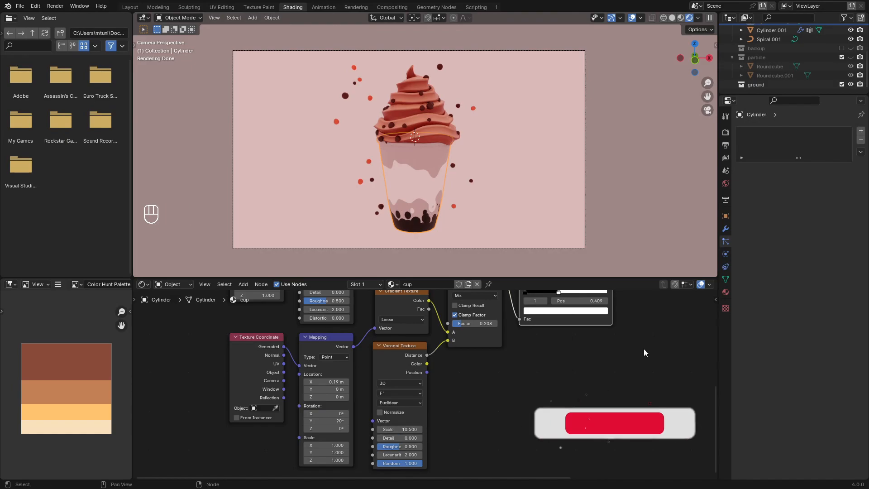
# - Set the factor of the gradient and noise Mix node to 0.299
pyautogui.moveTo(644, 349); pyautogui.dragTo(635, 486, button='middle')
pyautogui.keyDown('shift'); pyautogui.moveTo(450, 355); pyautogui.dragTo(453, 354); pyautogui.keyUp('shift')
pyautogui.moveTo(544, 336); pyautogui.dragTo(523, 361, button='middle')
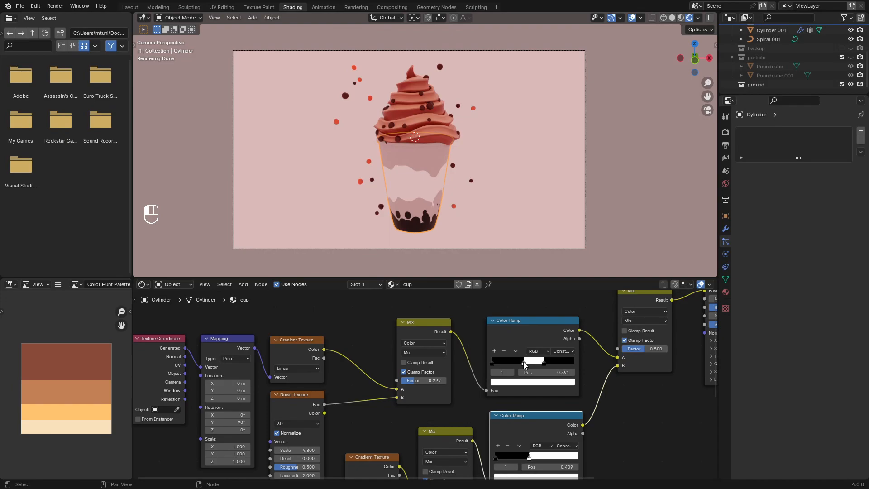
# - Rewire the final Mix node so the second Color Ramp drives Factor and the first Color Ramp feeds B
pyautogui.scroll(-2, 607, 398)
pyautogui.moveTo(606, 398); pyautogui.dragTo(500, 392, button='middle')
pyautogui.moveTo(507, 368); pyautogui.dragTo(507, 354)
pyautogui.moveTo(595, 396); pyautogui.dragTo(558, 397, button='middle')
pyautogui.moveTo(469, 362); pyautogui.dragTo(468, 369)
# - Set the final Mix node's A color to the palette's dark brown swatch and darken it
pyautogui.click(502, 362)
pyautogui.click(549, 333)
pyautogui.click(97, 359)
pyautogui.click(502, 361)
pyautogui.moveTo(550, 291); pyautogui.dragTo(550, 305)
# - Route the second Color Ramp through an Invert Color node into metallic and coat weight, and lower the coat roughness to about 0.1
pyautogui.moveTo(441, 415); pyautogui.dragTo(538, 317)
pyautogui.write('inv')
pyautogui.press('Return')
pyautogui.click(470, 393)
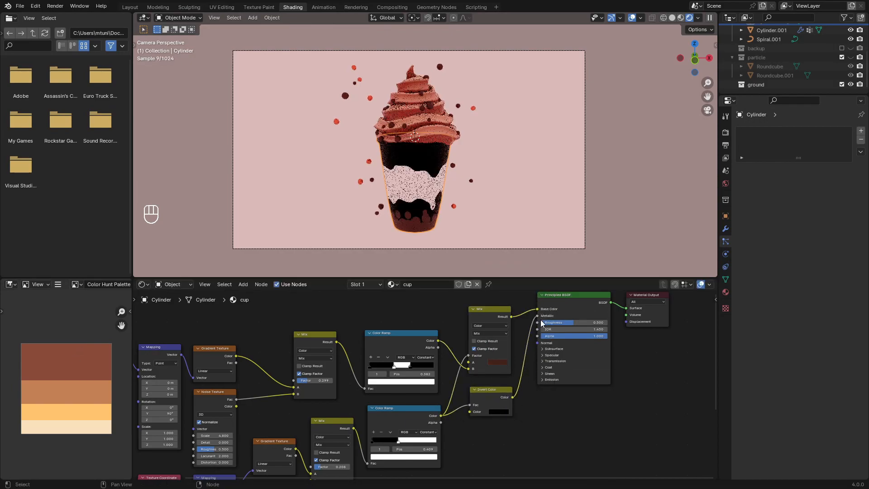
pyautogui.click(544, 368)
pyautogui.moveTo(513, 397); pyautogui.dragTo(575, 385)
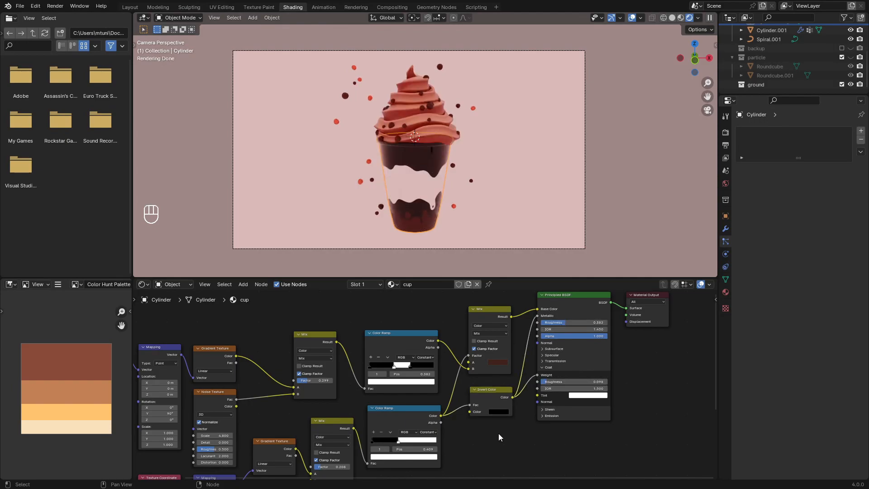
# - Color the first Color Ramp's first stop pink and its last stop orange
pyautogui.click(370, 366)
pyautogui.click(400, 382)
pyautogui.moveTo(431, 335); pyautogui.dragTo(431, 288)
pyautogui.moveTo(403, 317)
pyautogui.mouseDown()
pyautogui.moveTo(430, 285)
pyautogui.moveTo(387, 335)
pyautogui.mouseUp()
pyautogui.click(410, 368)
pyautogui.click(411, 382)
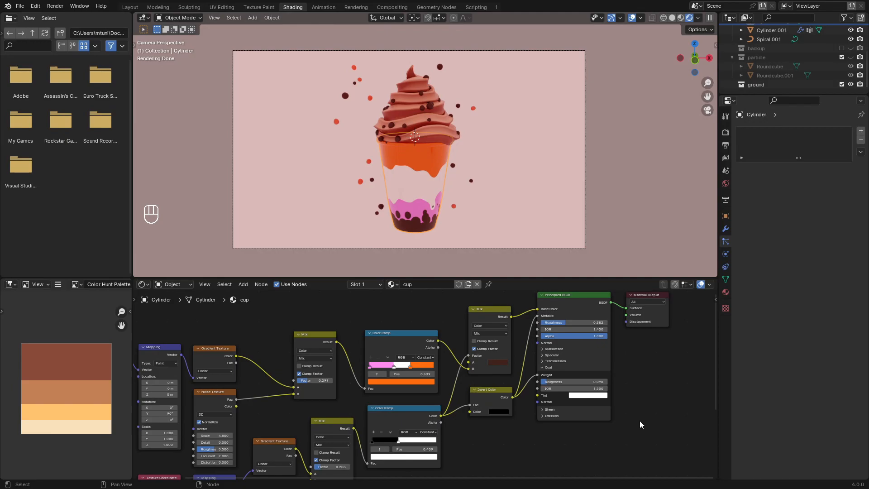
# - Move the second Color Ramp's link to the Invert Color node's Color input, comparing both versions by undoing and redoing the change
pyautogui.moveTo(470, 412); pyautogui.dragTo(442, 410)
pyautogui.click(366, 394)
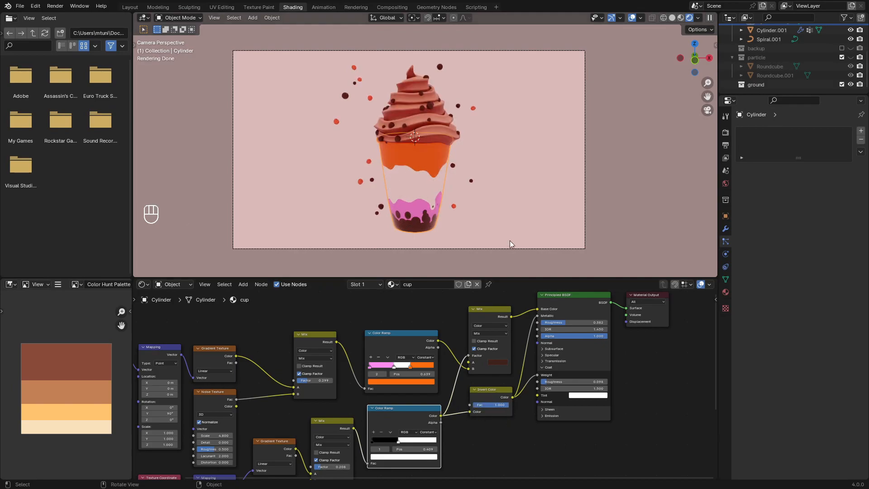
pyautogui.hotkey('ctrl', 'z')
pyautogui.hotkey('ctrl', 'z')
pyautogui.hotkey('ctrl', 'z')
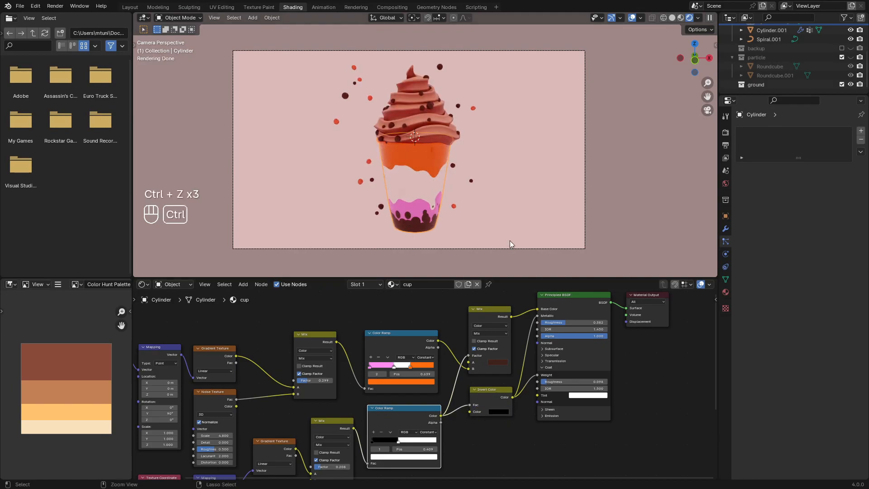
pyautogui.hotkey('ctrl', 'shift', 'z')
pyautogui.hotkey('ctrl', 'shift', 'z')
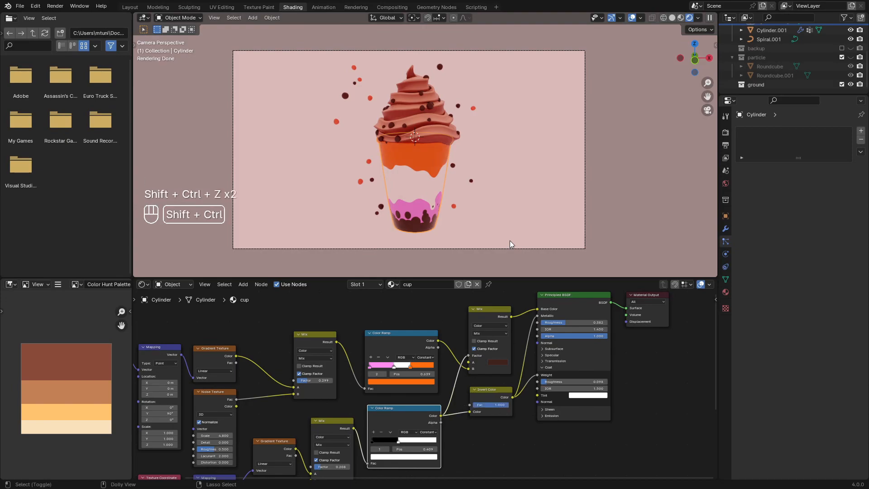
pyautogui.click(528, 430)
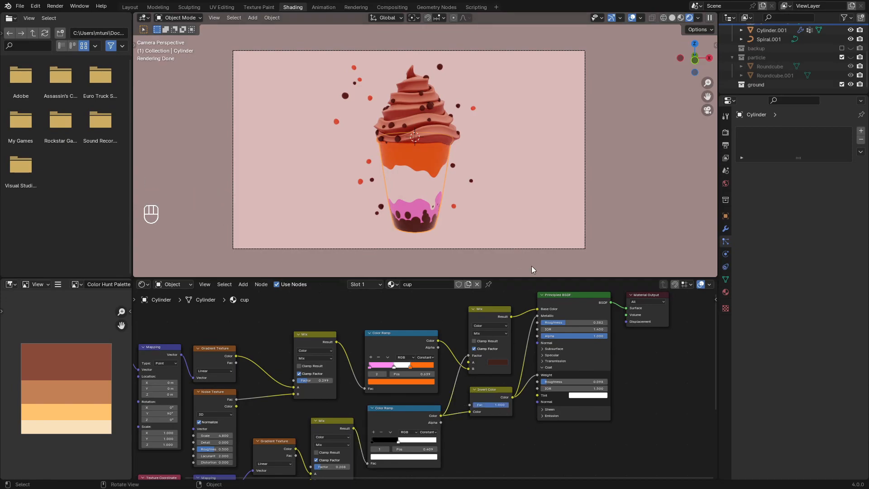
# - Add a Sun light to the scene
pyautogui.hotkey('ctrl', 'shift', '/')
pyautogui.hotkey('shift', 'a')
pyautogui.moveTo(527, 146)
pyautogui.click(575, 154)
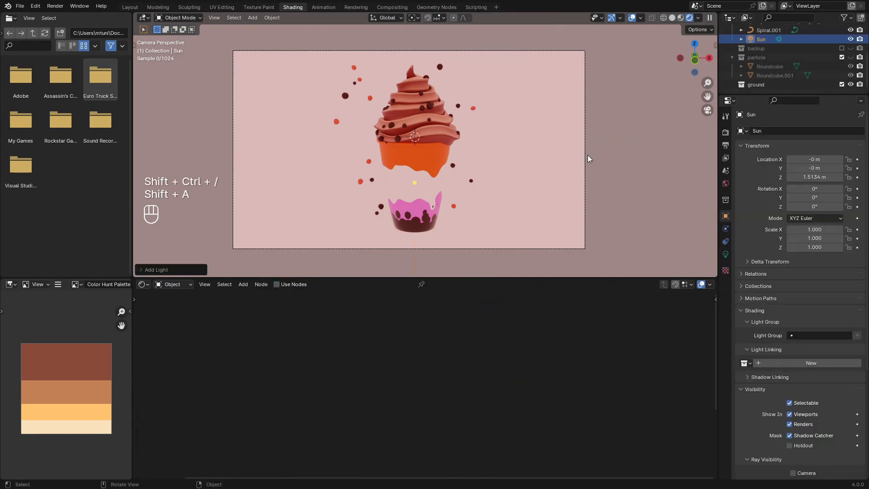
# - Move the Sun to about Y 1.91 m, Z 4.25 m, above and behind the cup, and tilt it to about -30.6° on X
pyautogui.press('KP_3')
pyautogui.press('g')
pyautogui.press('r')
pyautogui.click(584, 211)
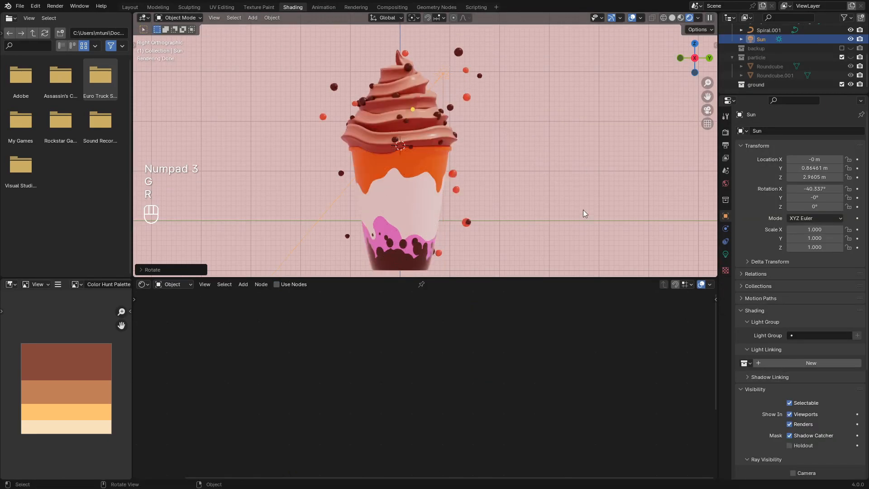
pyautogui.press('r')
pyautogui.click(643, 127)
pyautogui.press('KP_0')
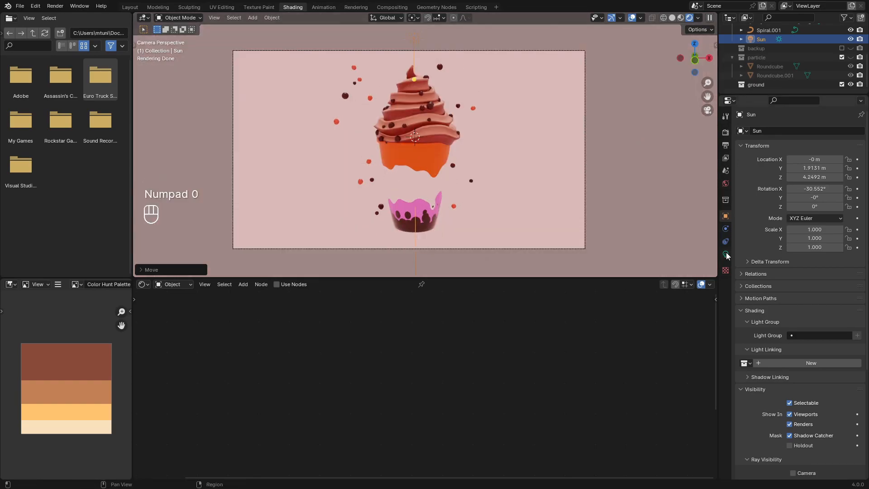
# - Set the Sun's strength to 1.3 and sample its color from the palette's pale cream swatch
pyautogui.click(726, 254)
pyautogui.doubleClick(818, 192)
pyautogui.press('Return')
pyautogui.click(834, 185)
pyautogui.click(844, 152)
pyautogui.click(94, 426)
# - Add an Area light and place it beside the cup on the +X side
pyautogui.hotkey('shift', 'a')
pyautogui.moveTo(422, 143)
pyautogui.click(493, 167)
pyautogui.press('g')
pyautogui.click(621, 146)
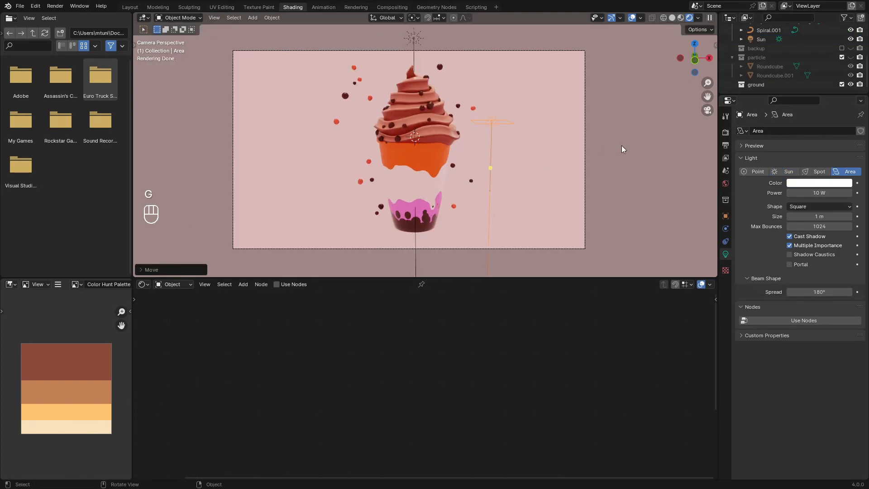
# - Rotate the Area light to face the cup, reposition it in front view, and scale it along Y
pyautogui.press('KP_1')
pyautogui.press('r')
pyautogui.click(566, 242)
pyautogui.press('r')
pyautogui.click(656, 244)
pyautogui.press('g')
pyautogui.click(669, 259)
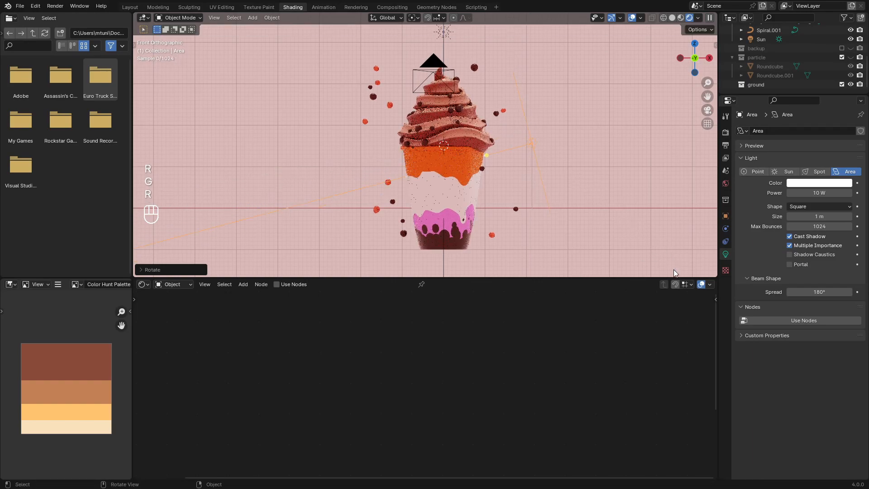
pyautogui.press('KP_3')
pyautogui.press('s')
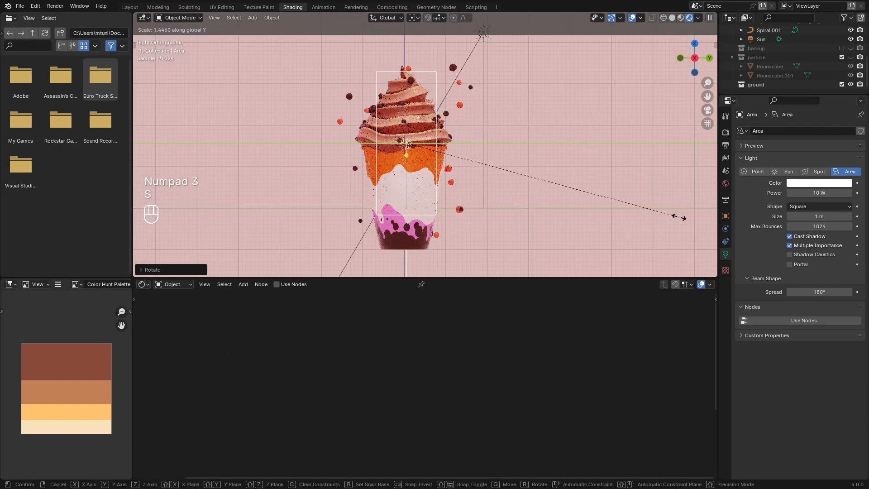
pyautogui.click(681, 216)
pyautogui.press('KP_0')
# - Set the pivot to the 3D Cursor, then duplicate the Area light and rotate the copy 180° around Z
pyautogui.click(414, 18)
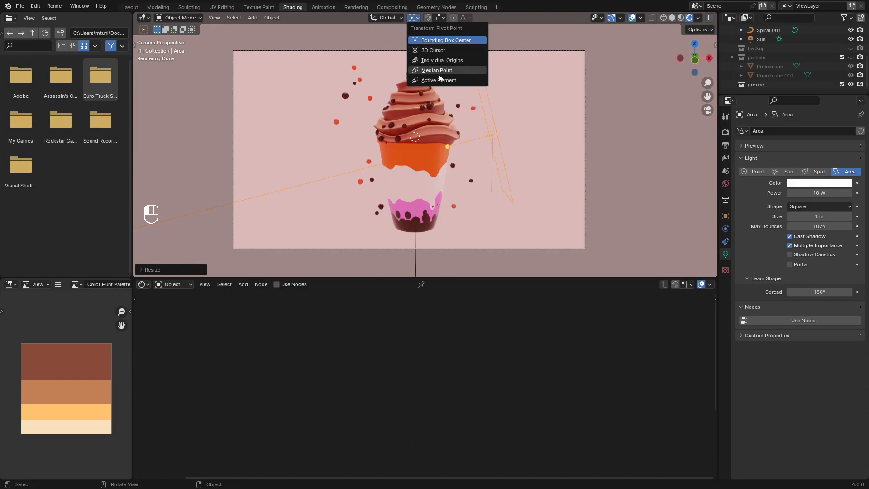
pyautogui.click(431, 50)
pyautogui.hotkey('shift', 'd')
pyautogui.write('r180')
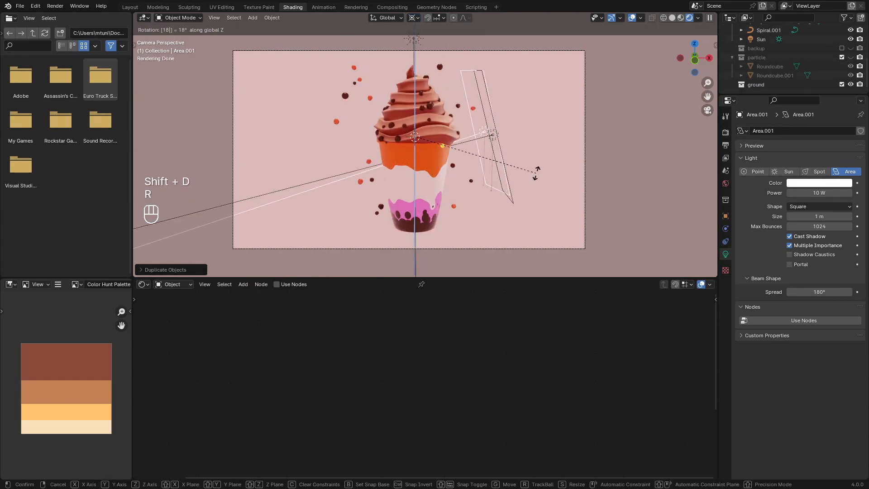
pyautogui.press('Return')
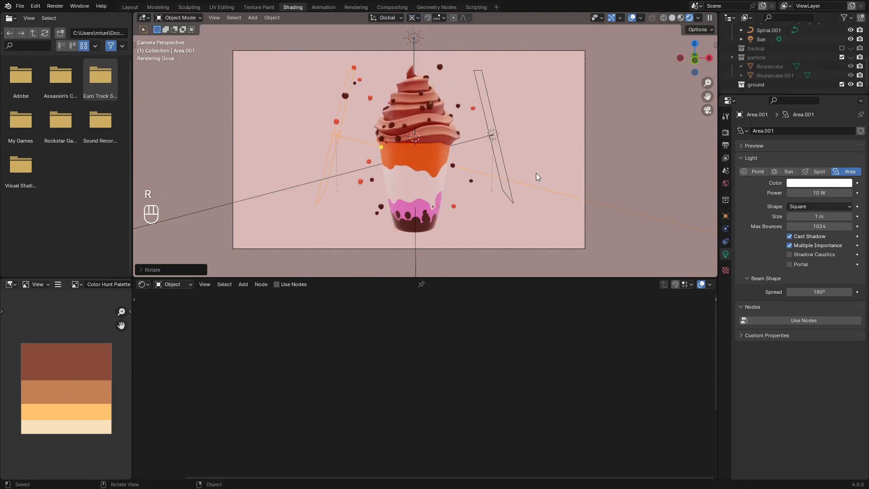
# - Try a power of 120 W on the original Area light, then set it to 80 W
pyautogui.click(499, 137)
pyautogui.click(821, 193)
pyautogui.write('120')
pyautogui.press('Return')
pyautogui.click(818, 192)
pyautogui.write('80')
pyautogui.press('Return')
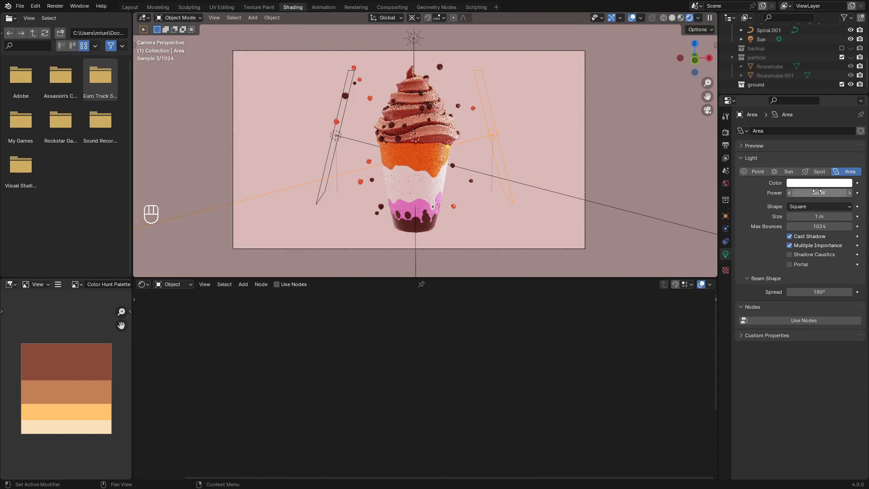
# - Edit the power of the duplicated Area light
pyautogui.click(559, 192)
pyautogui.click(840, 183)
pyautogui.click(835, 191)
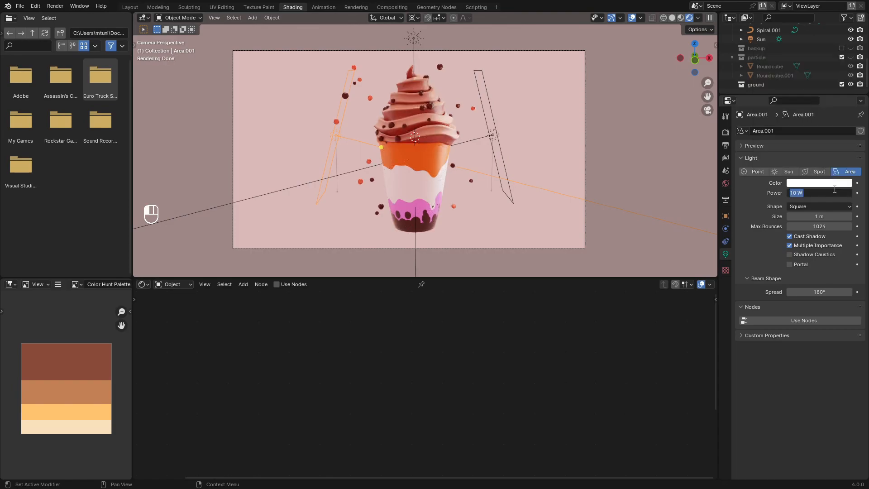
pyautogui.press('Return')
# - Tint the duplicated Area light pale blue and give the original a lavender color with hue 0.66, saturation 0.51 and value 1
pyautogui.click(824, 183)
pyautogui.moveTo(797, 90)
pyautogui.mouseDown()
pyautogui.moveTo(790, 99)
pyautogui.moveTo(797, 103)
pyautogui.moveTo(808, 85)
pyautogui.mouseUp()
pyautogui.click(490, 132)
pyautogui.click(819, 183)
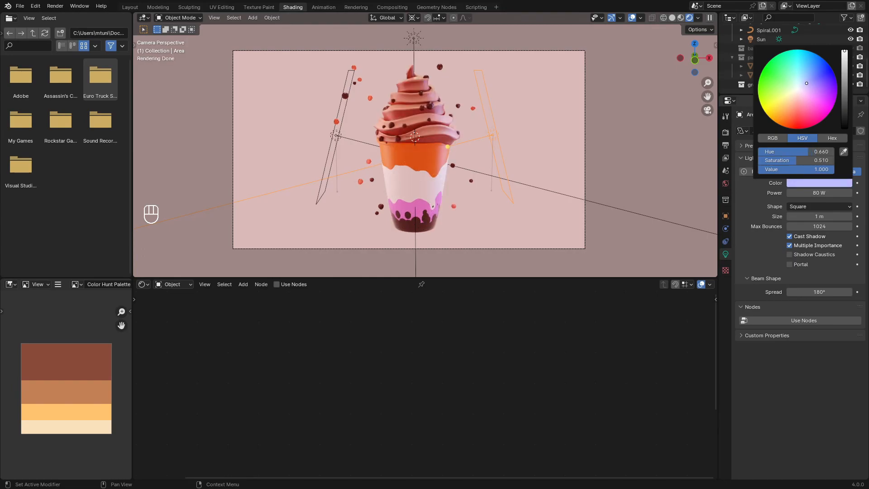
pyautogui.click(545, 181)
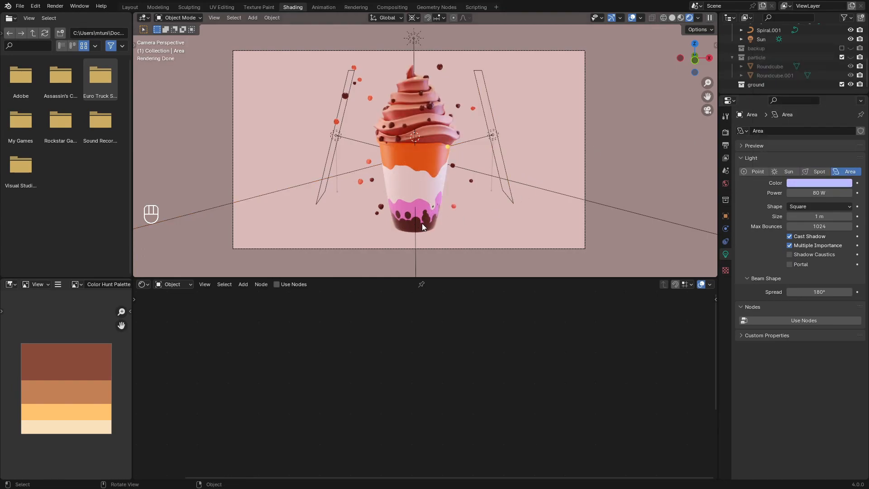
# - Lower the coat weight of the Roundcube particle material to about 0.48
pyautogui.click(474, 109)
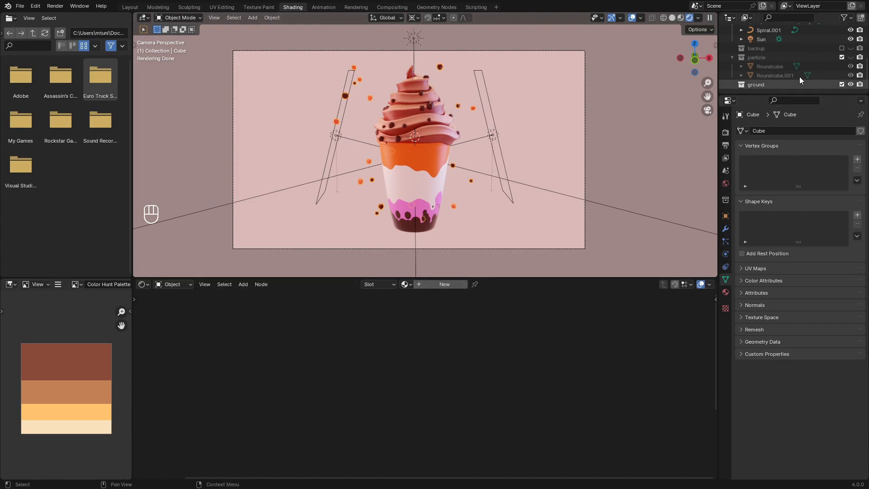
pyautogui.moveTo(608, 375); pyautogui.dragTo(572, 375)
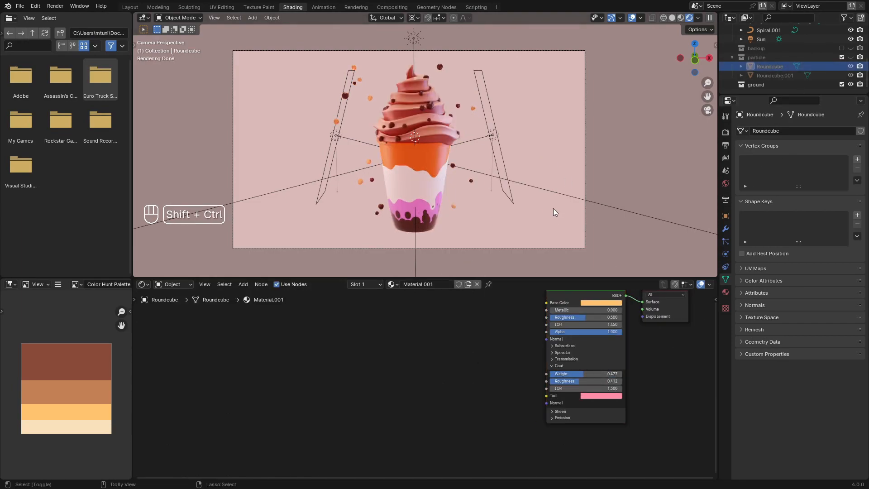
# - Add a plane, lower it under the cup, and scale it up about 5.3 times around its Bounding Box Center as a floor
pyautogui.hotkey('shift', 'a')
pyautogui.moveTo(461, 63)
pyautogui.click(525, 62)
pyautogui.press('g')
pyautogui.press('z')
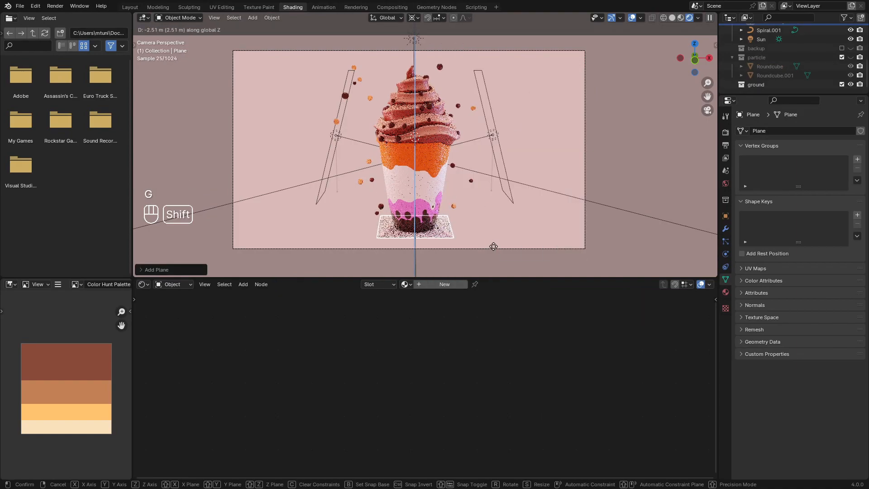
pyautogui.click(493, 246)
pyautogui.click(414, 18)
pyautogui.click(430, 43)
pyautogui.press('s')
pyautogui.click(683, 255)
# - Extrude the floor plane's back edge upward along Z to form a backdrop wall
pyautogui.press('Tab')
pyautogui.moveTo(246, 156); pyautogui.dragTo(605, 192)
pyautogui.press('e')
pyautogui.press('z')
pyautogui.click(585, 35)
# - Bevel the edge between floor and backdrop wall with five segments into a smooth curve
pyautogui.moveTo(227, 174); pyautogui.dragTo(663, 192)
pyautogui.hotkey('ctrl', 'b')
pyautogui.rightClick(149, 220)
pyautogui.hotkey('ctrl', 'b')
pyautogui.hotkey('ctrl', 'b')
pyautogui.scroll(4, 368, 178)
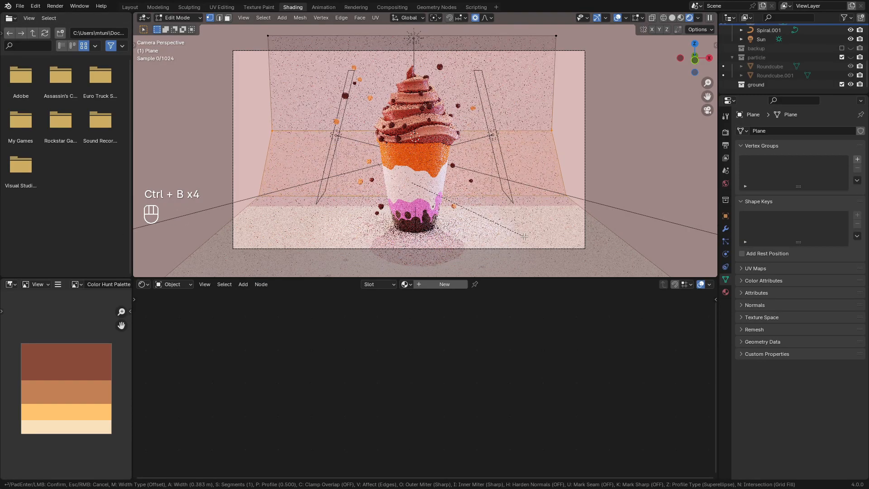
pyautogui.click(548, 247)
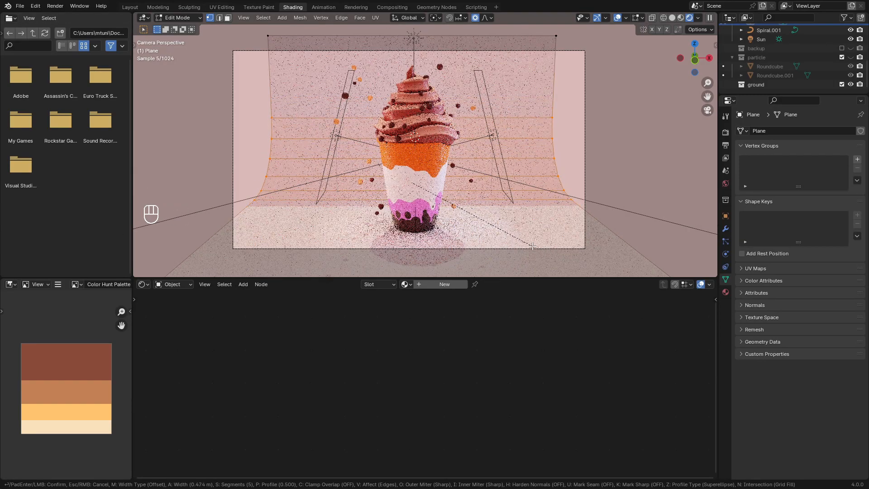
# - Widen the backdrop object along X to a scale of about 8.03
pyautogui.press('Tab')
pyautogui.press('s')
pyautogui.press('x')
pyautogui.click(602, 225)
# - Give the backdrop a new material with its base color sampled from the palette's light brown swatch
pyautogui.click(446, 285)
pyautogui.click(508, 372)
pyautogui.click(558, 340)
pyautogui.click(93, 393)
# - Shade the backdrop smooth and raise its material's metallic to about 0.77
pyautogui.rightClick(620, 208)
pyautogui.click(621, 209)
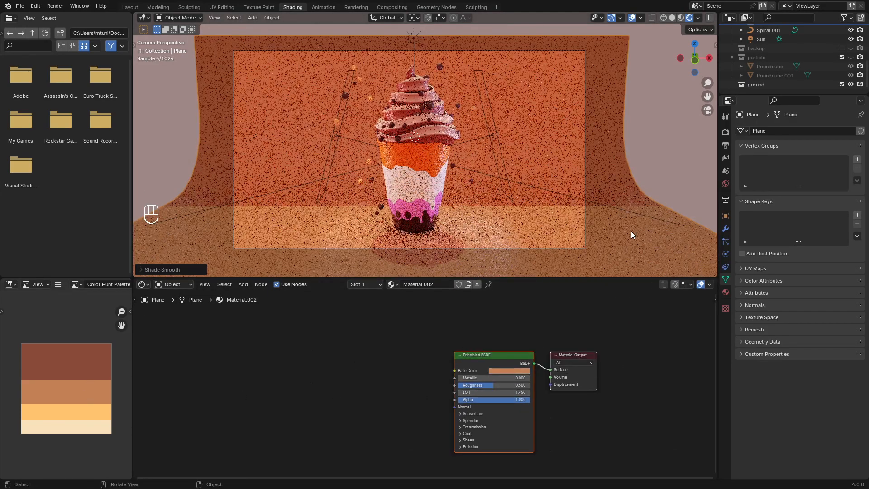
pyautogui.moveTo(502, 378); pyautogui.dragTo(531, 378)
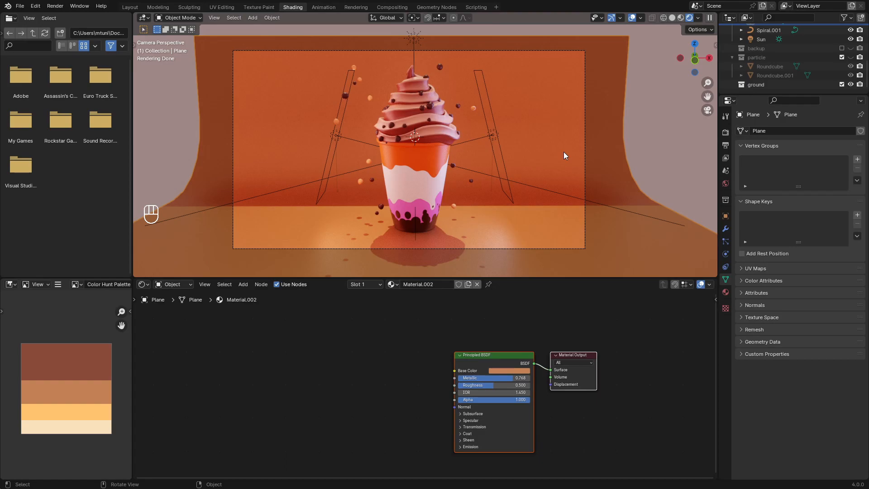
# - Move the backdrop plane into the ground collection
pyautogui.scroll(3, 793, 63)
pyautogui.press('m')
pyautogui.click(462, 129)
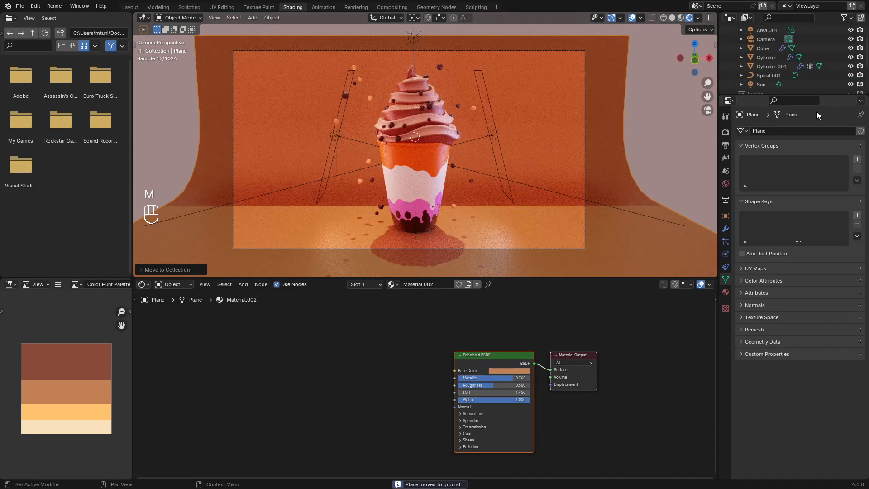
# - Enable light linking on the Sun and link it to Collection so that it excludes the backdrop
pyautogui.click(414, 38)
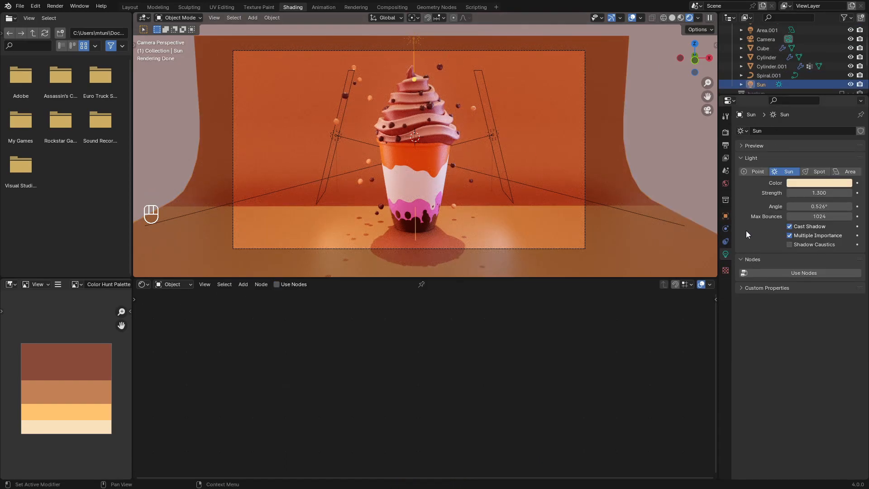
pyautogui.click(726, 216)
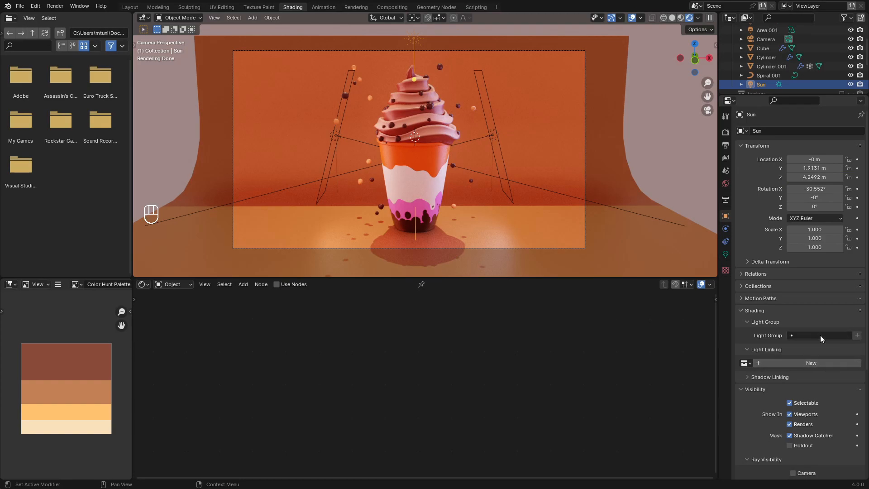
pyautogui.click(820, 361)
pyautogui.click(746, 363)
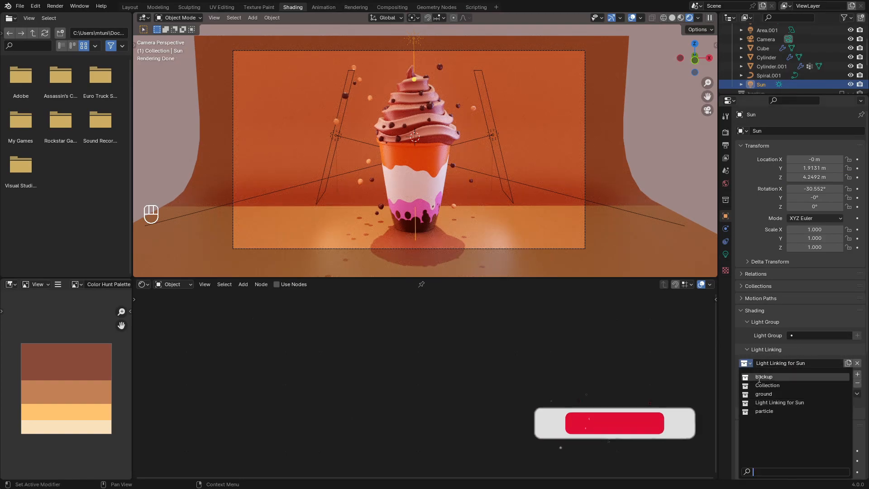
pyautogui.click(767, 385)
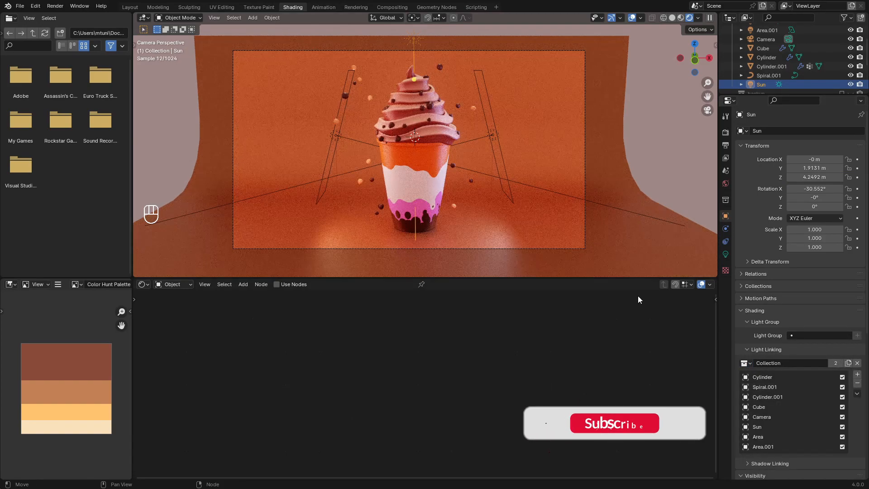
# - Adjust the backdrop material's base color to a softer orange with hue about 0.044 and saturation about 0.74
pyautogui.click(287, 221)
pyautogui.click(521, 370)
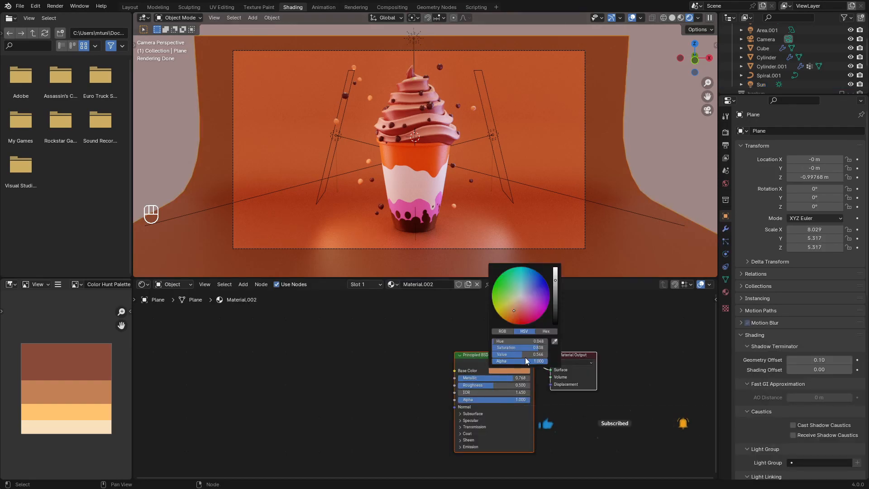
pyautogui.moveTo(515, 310); pyautogui.dragTo(516, 308)
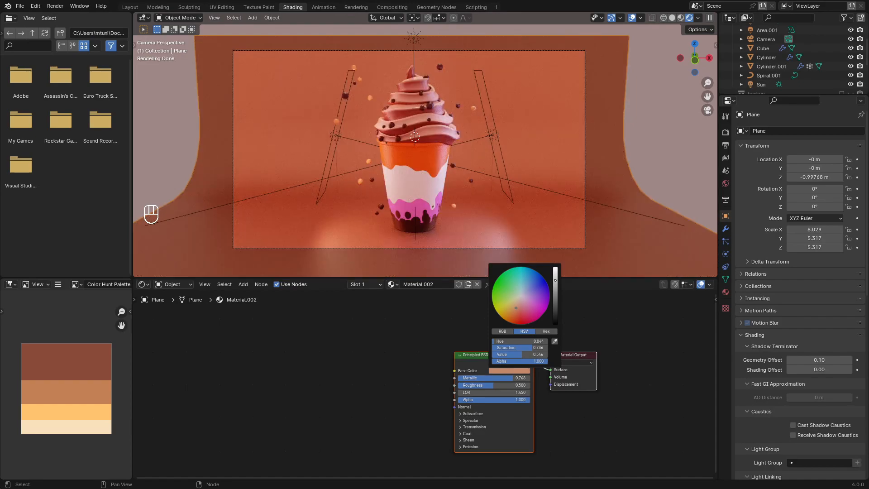